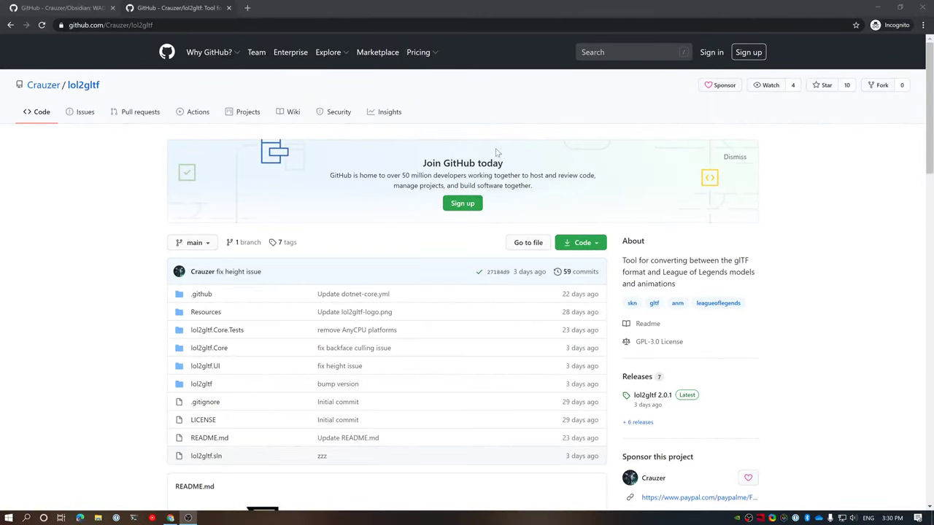
- Skim the Obsidian repository README on its GitHub tab
click(76, 8)
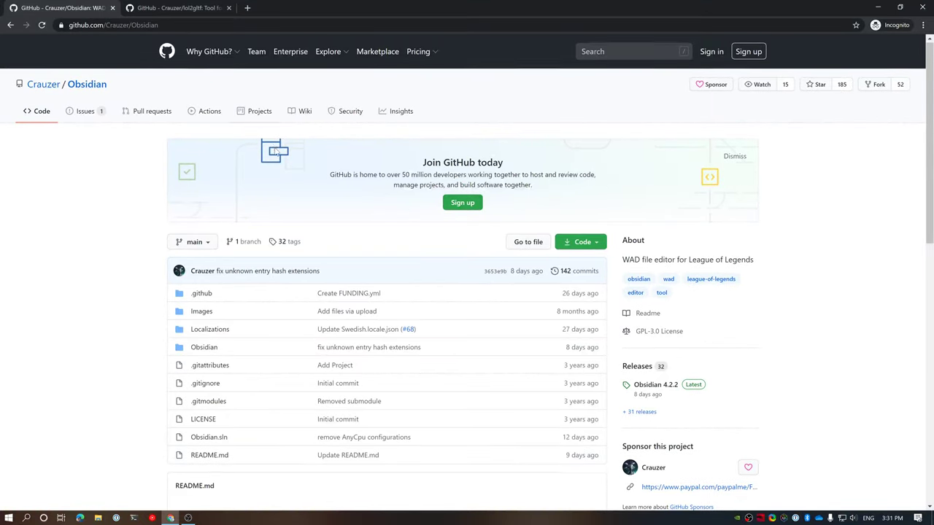
scroll(372, 358, down, 6)
scroll(372, 359, down, 3)
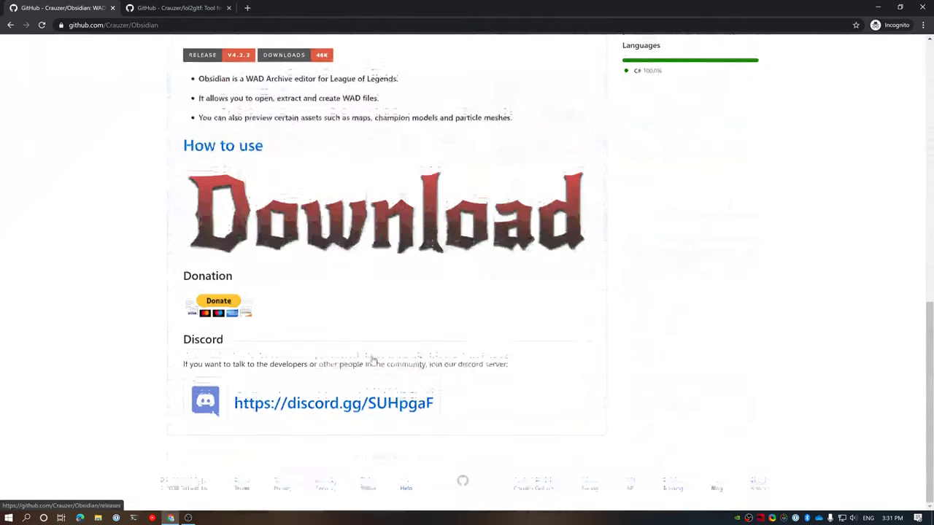
scroll(372, 359, up, 15)
- Scroll through the lol2gltf repository README
click(182, 8)
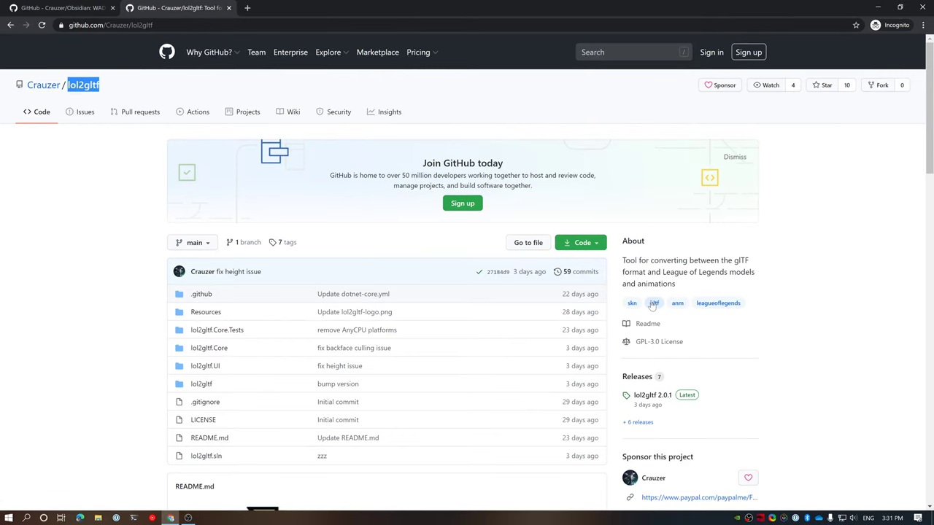
scroll(653, 306, down, 1)
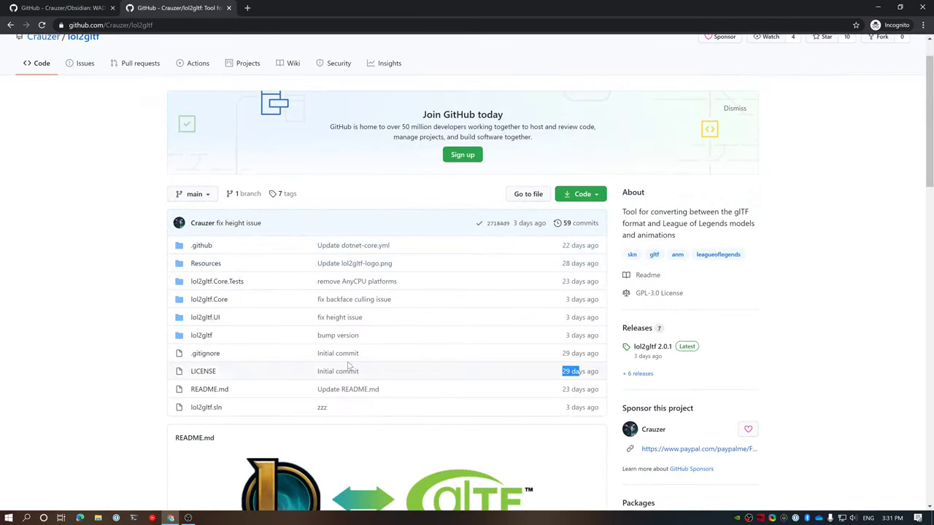
scroll(343, 326, up, 1)
scroll(292, 219, down, 5)
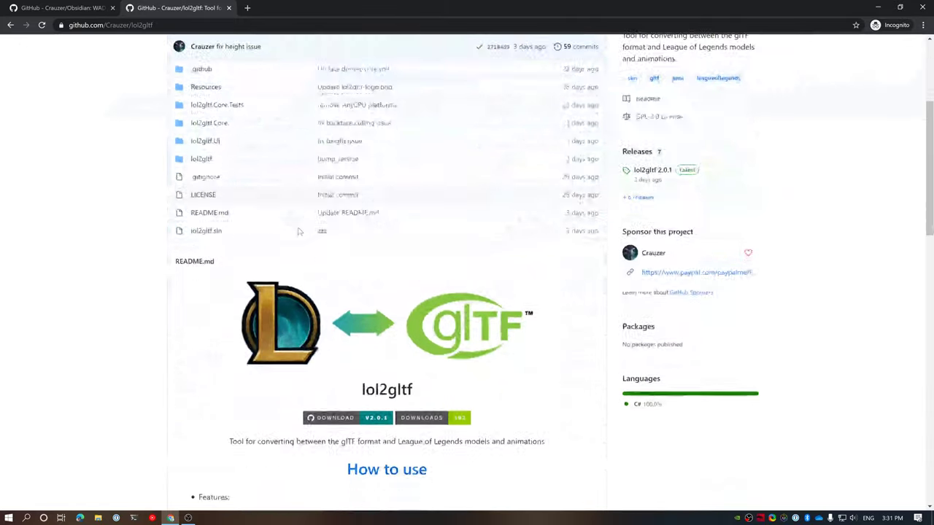
scroll(299, 231, down, 8)
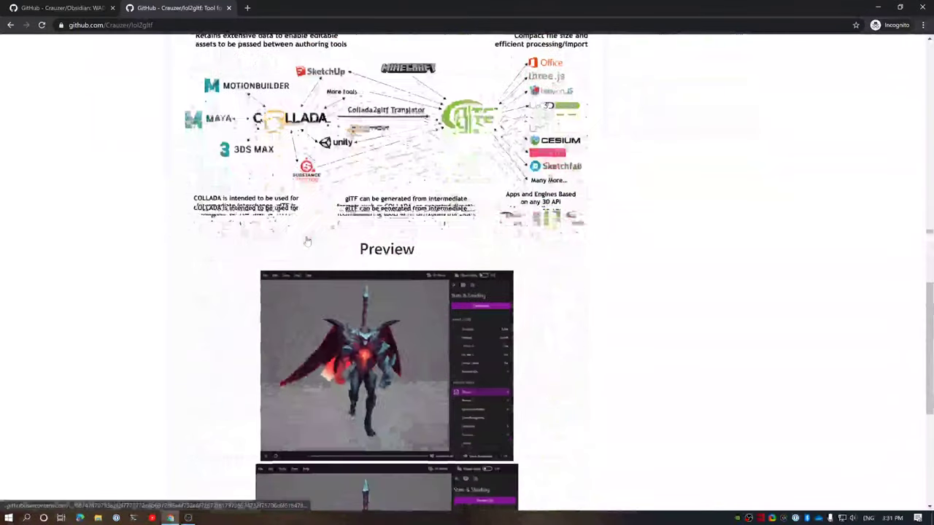
scroll(307, 241, up, 10)
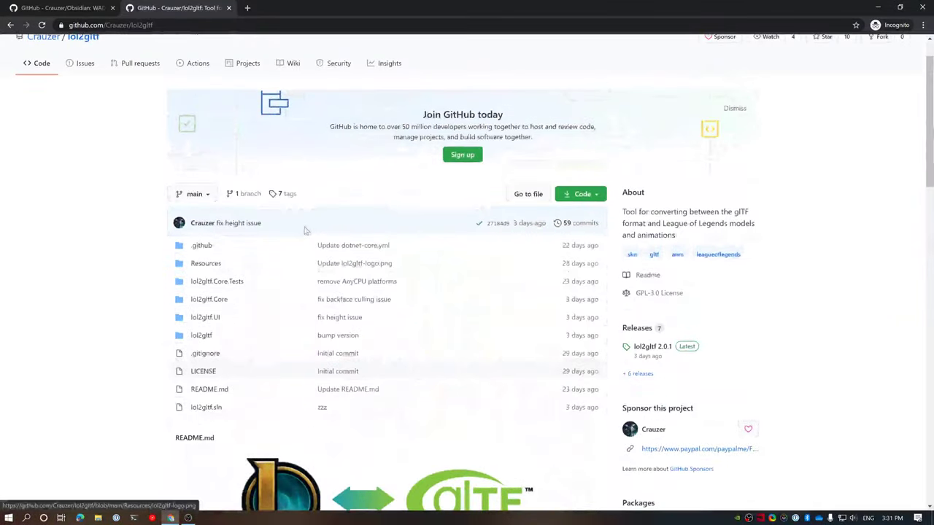
- Back on Obsidian, highlight the repository name and its README description
click(109, 13)
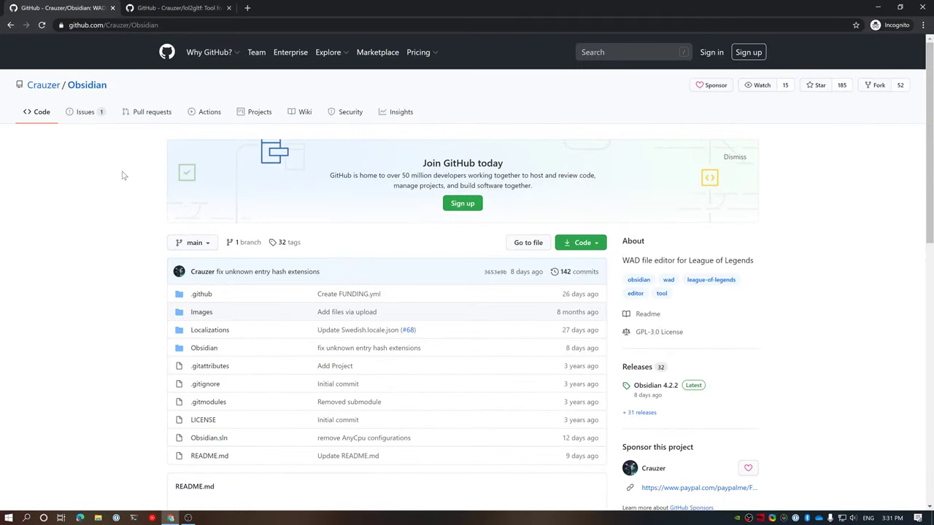
click(156, 8)
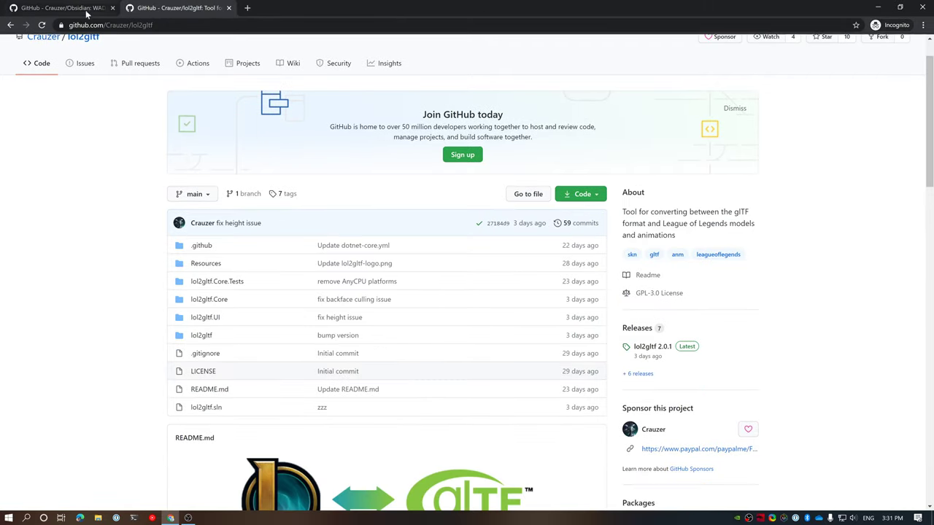
click(87, 9)
drag(113, 86, 67, 86)
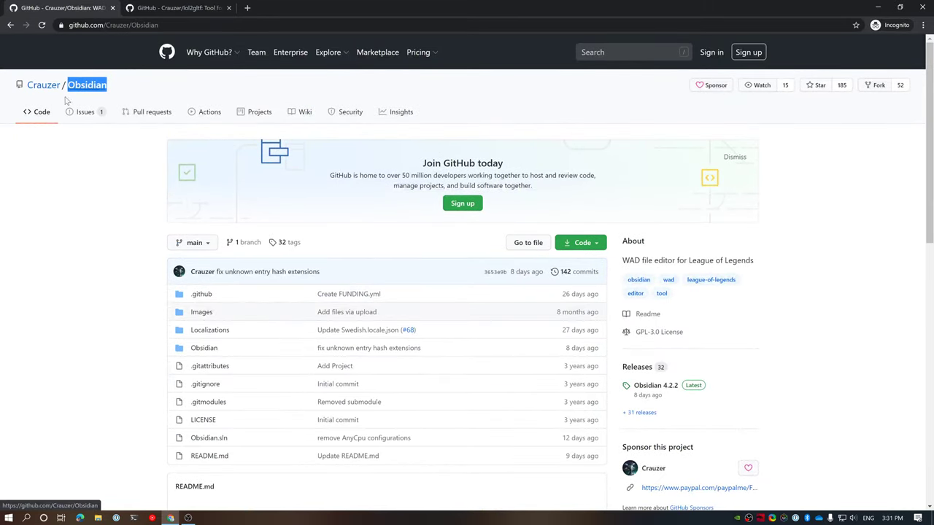
scroll(131, 225, down, 4)
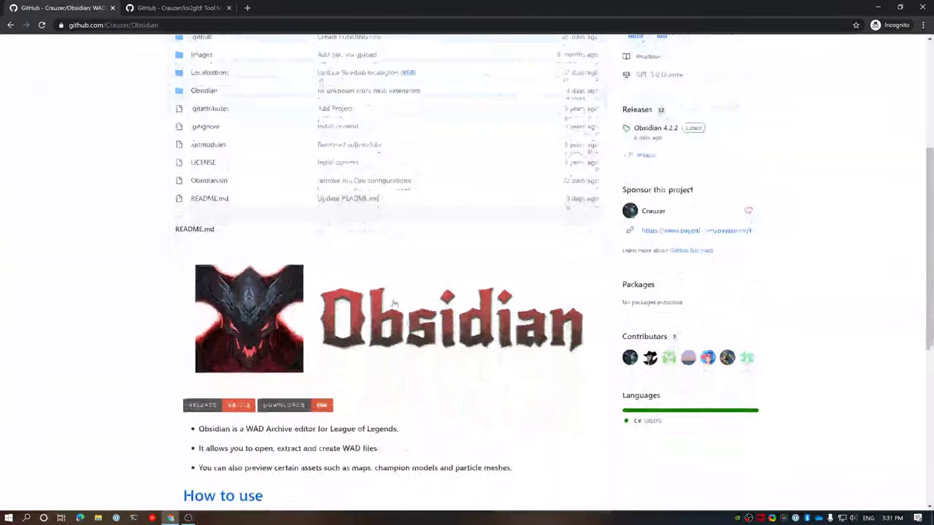
scroll(392, 303, down, 1)
drag(245, 345, 400, 384)
click(406, 360)
- Recheck the lol2gltf page, then return to the Obsidian repository
click(175, 7)
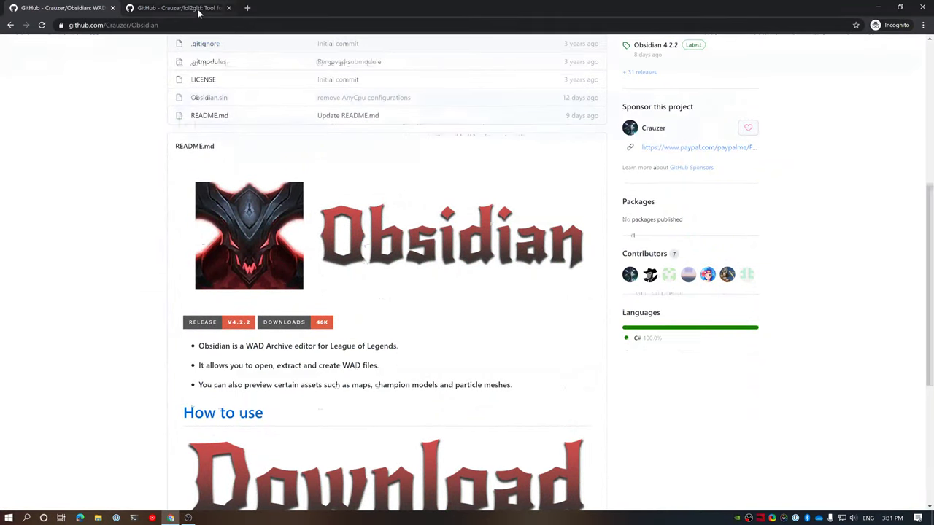
scroll(410, 262, down, 4)
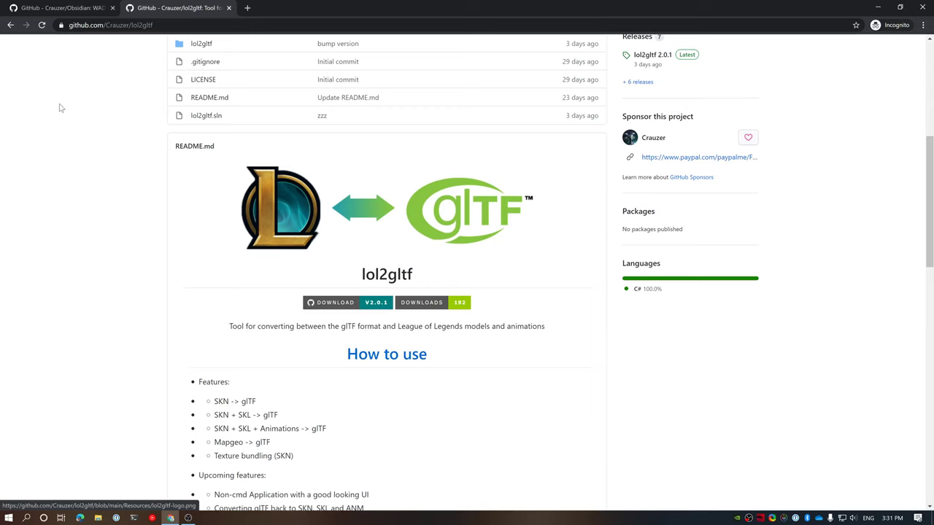
click(73, 13)
- Open the Releases pages for Obsidian and lol2gltf, noting lol2gltf release 2.0.1
scroll(688, 227, up, 3)
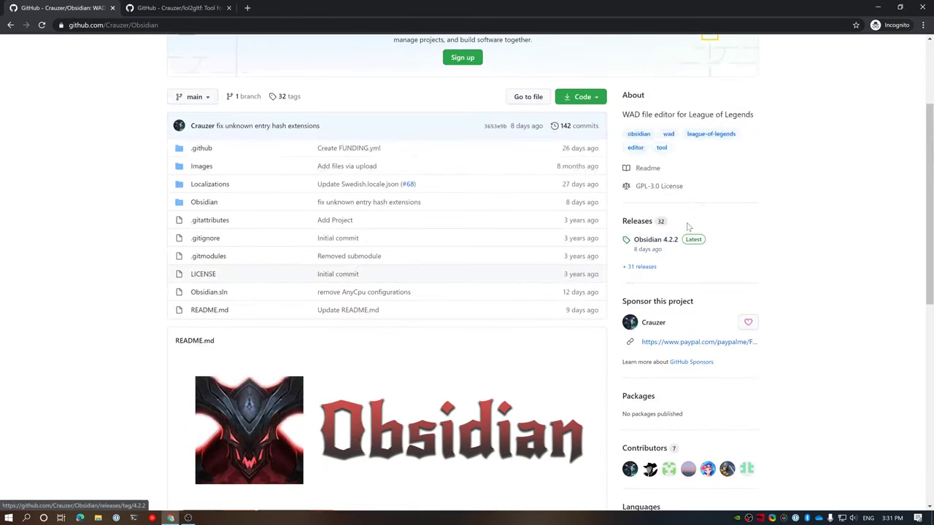
scroll(640, 226, up, 1)
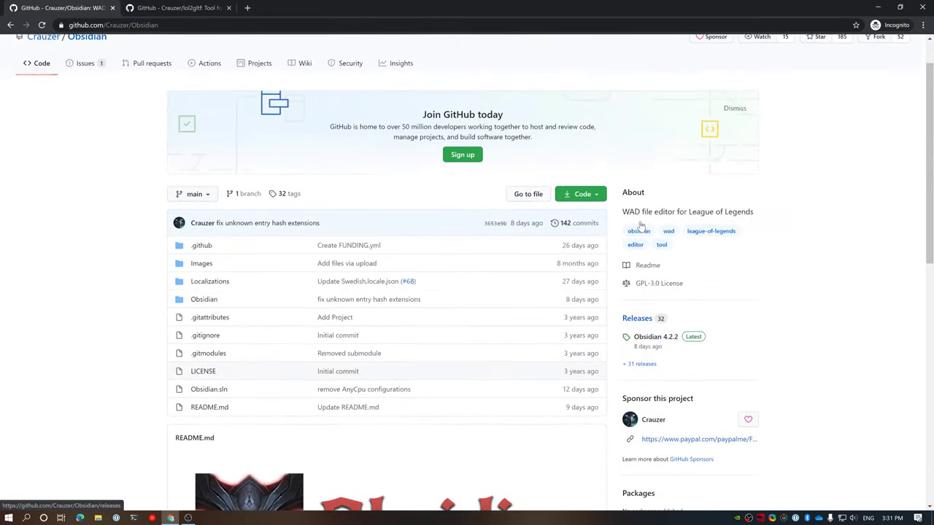
click(637, 319)
click(200, 9)
scroll(642, 208, up, 4)
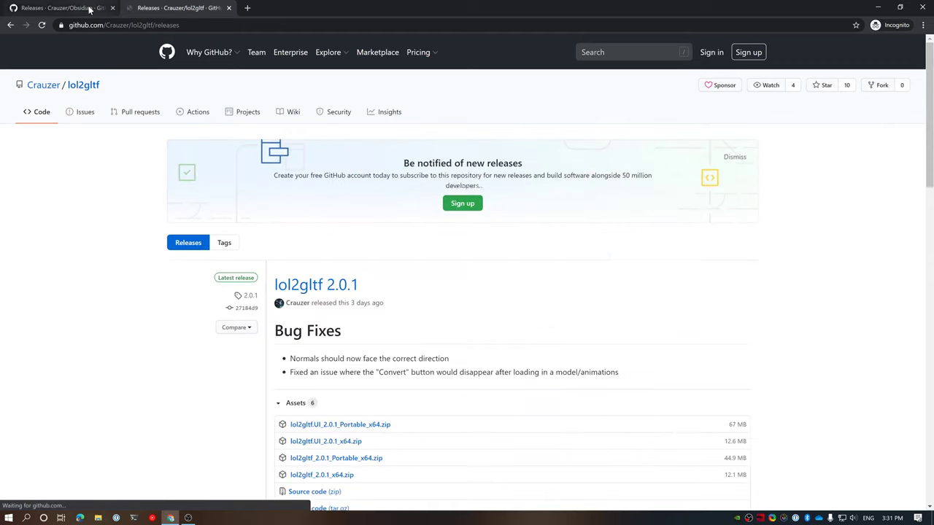
key(ctrl+shift+Tab)
scroll(435, 259, down, 1)
scroll(435, 263, up, 1)
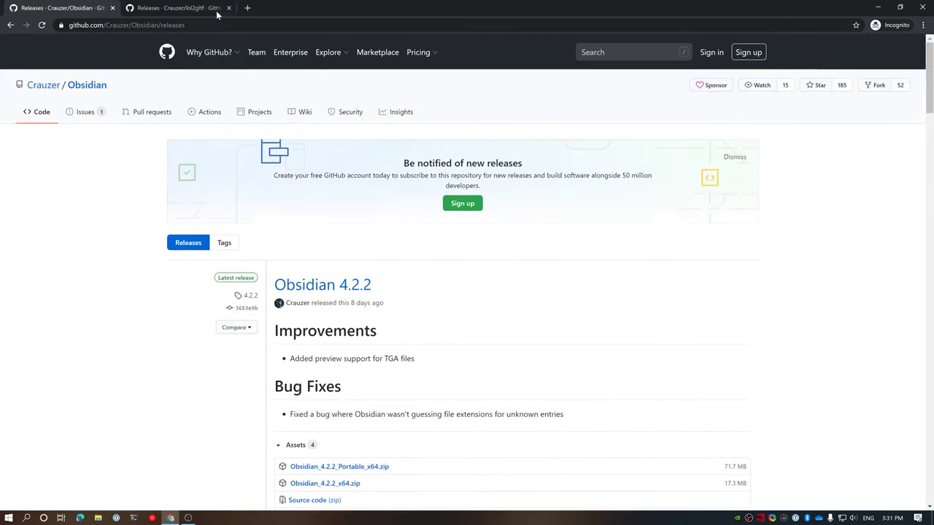
key(ctrl+Tab)
scroll(386, 226, down, 2)
drag(359, 195, 327, 191)
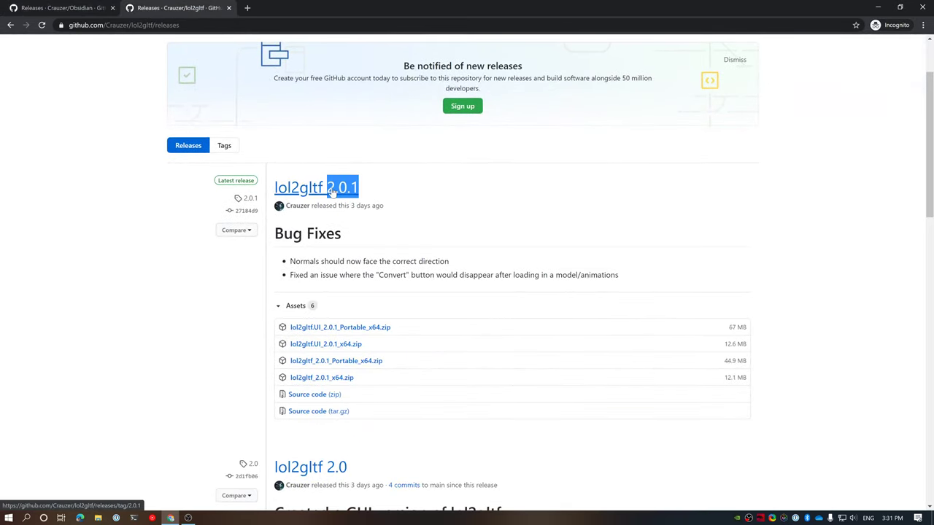
- Download Obsidian_4.2.2_Portable_x64.zip and lol2gltf.UI_2.0.1_Portable_x64.zip from Assets
click(95, 8)
scroll(441, 273, down, 2)
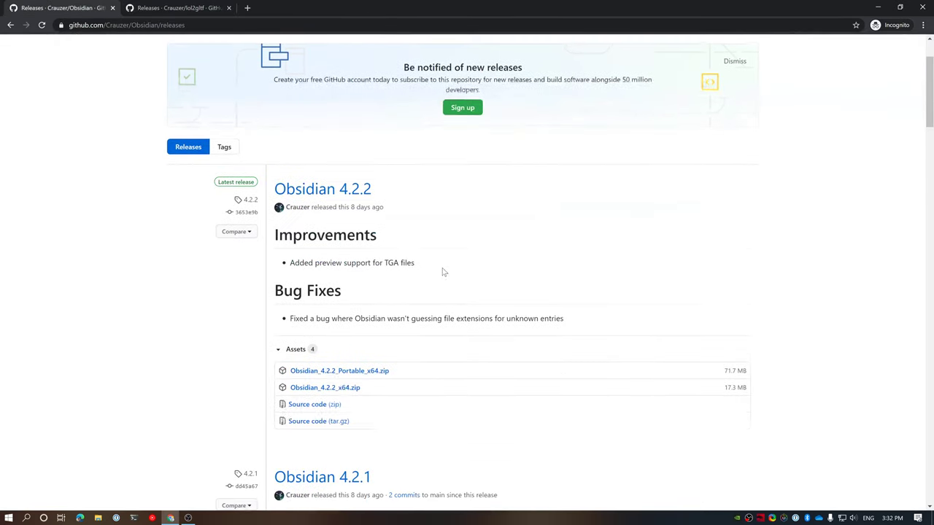
click(350, 369)
click(173, 9)
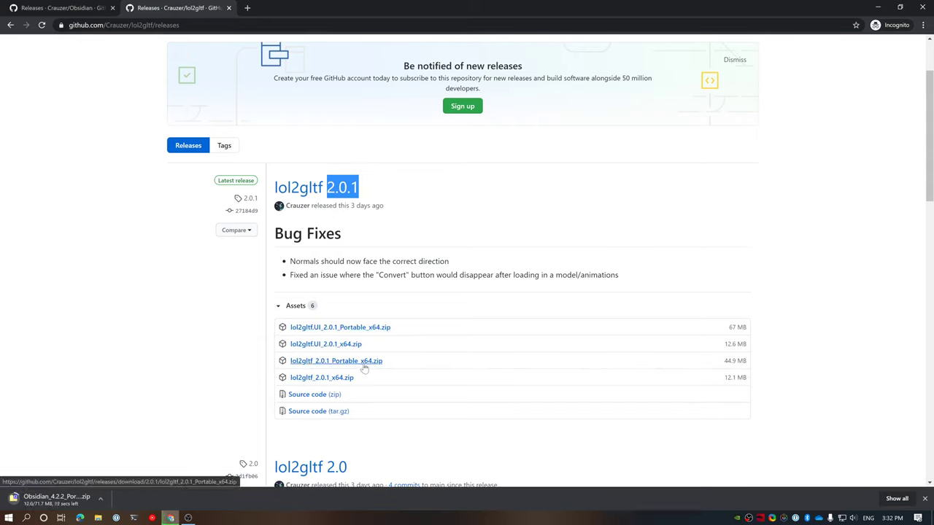
click(335, 328)
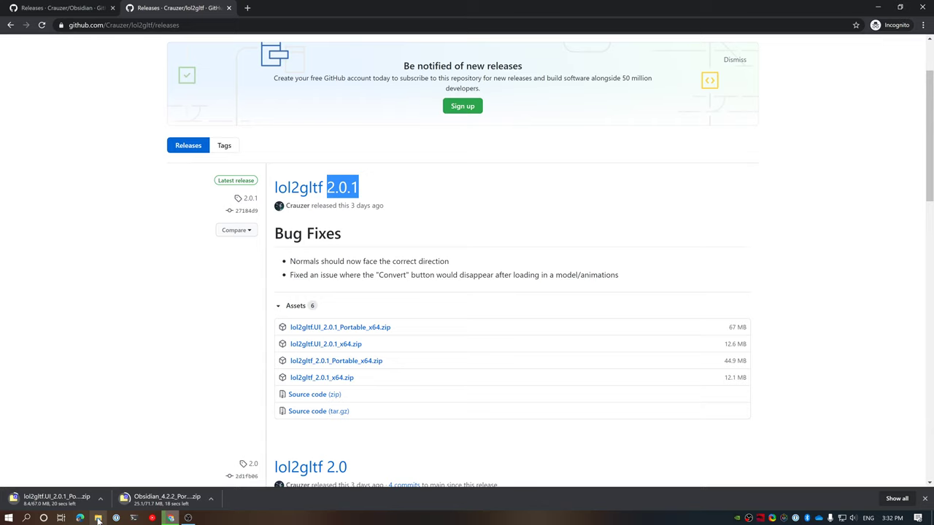
- In File Explorer, go to G:\Games\Riot Games\League of Legends
click(99, 518)
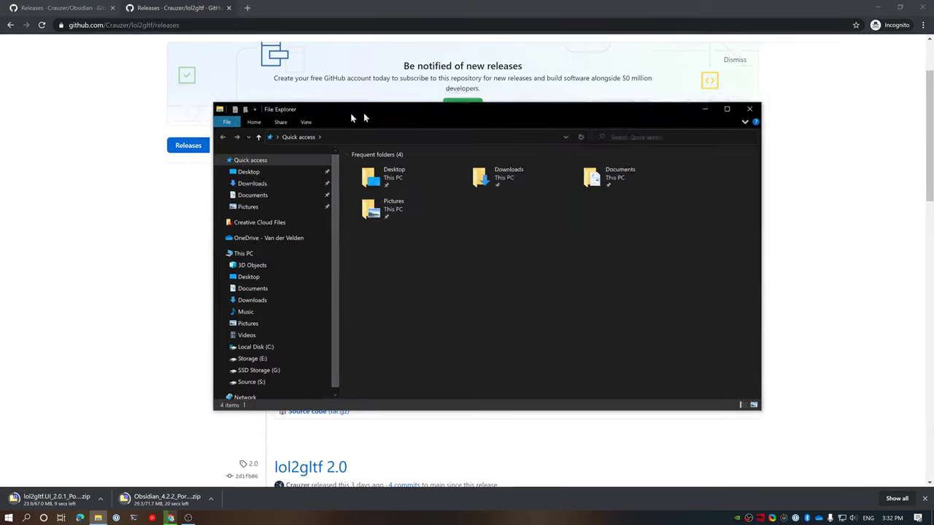
click(356, 354)
click(353, 364)
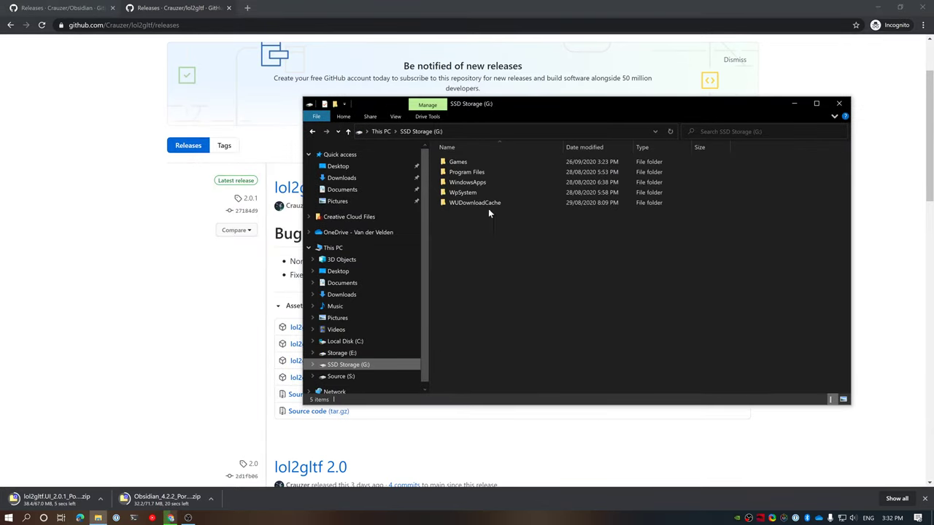
double_click(473, 162)
double_click(472, 191)
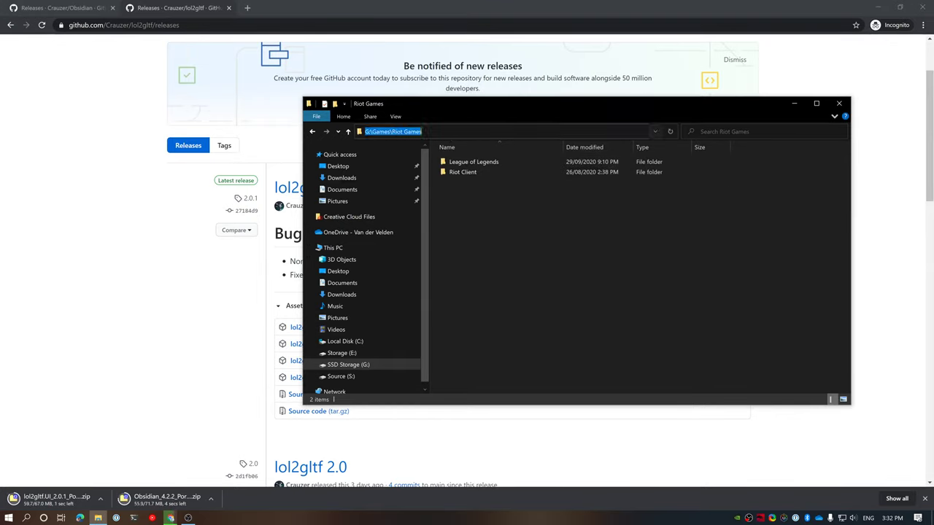
double_click(480, 162)
- Locate Obsidian.exe in the League of Legends folder and reposition the window
scroll(495, 306, down, 20)
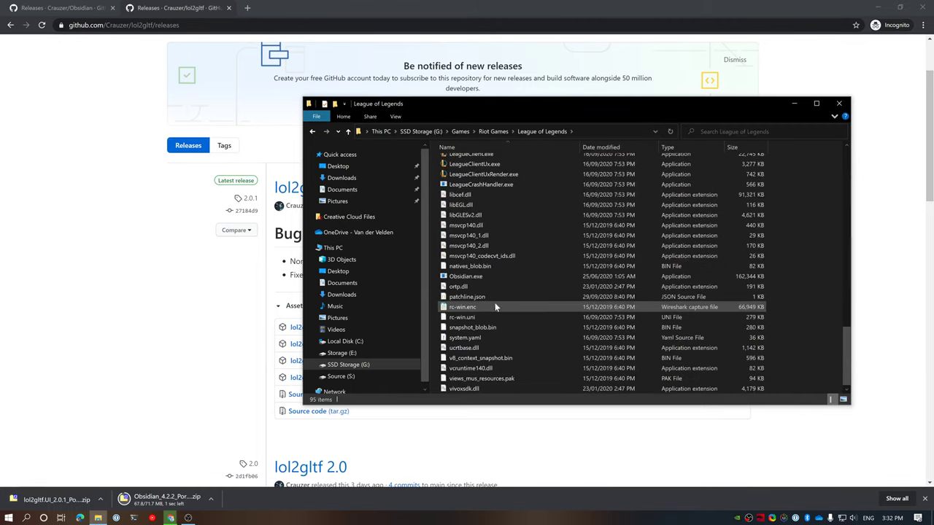
scroll(495, 302, up, 3)
click(453, 241)
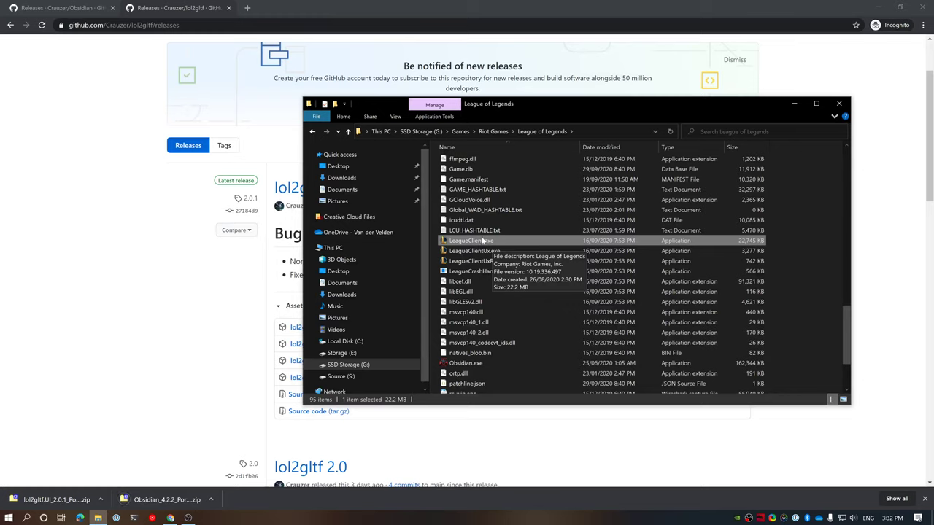
click(485, 363)
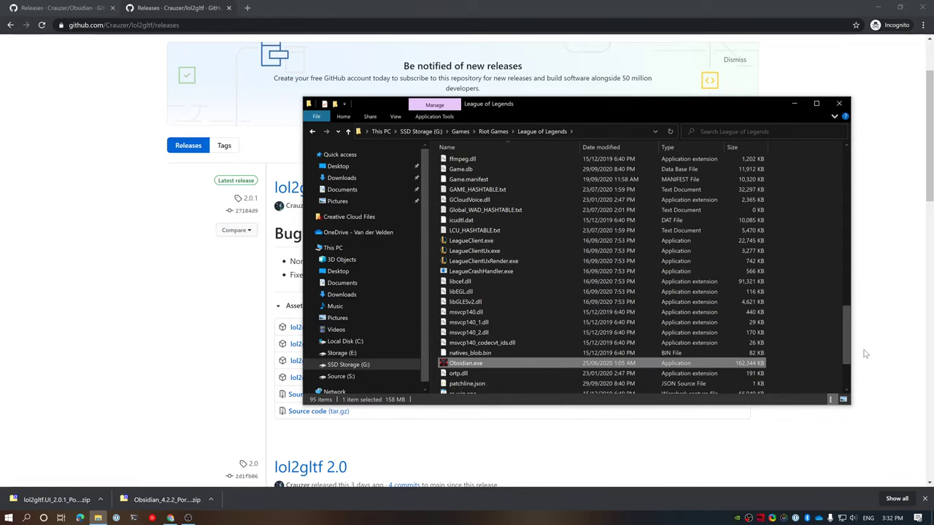
drag(846, 344, 815, 171)
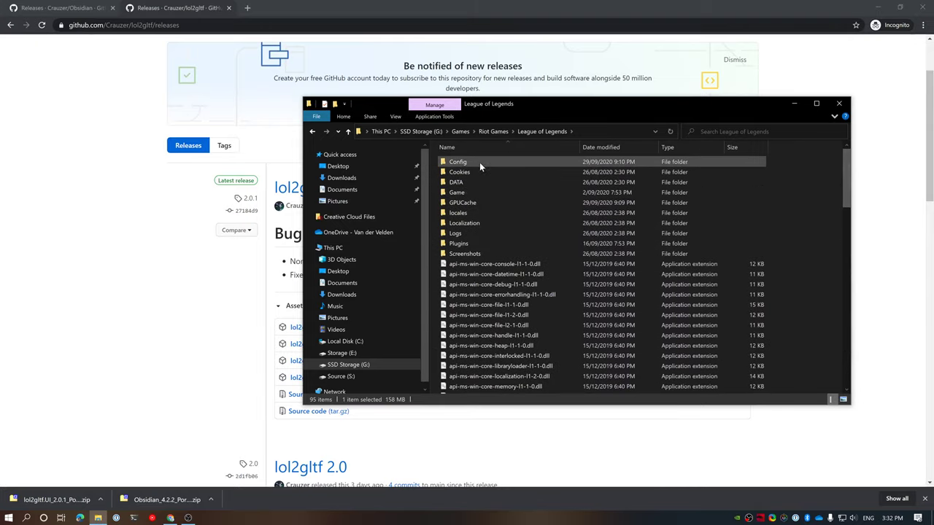
drag(556, 106, 593, 95)
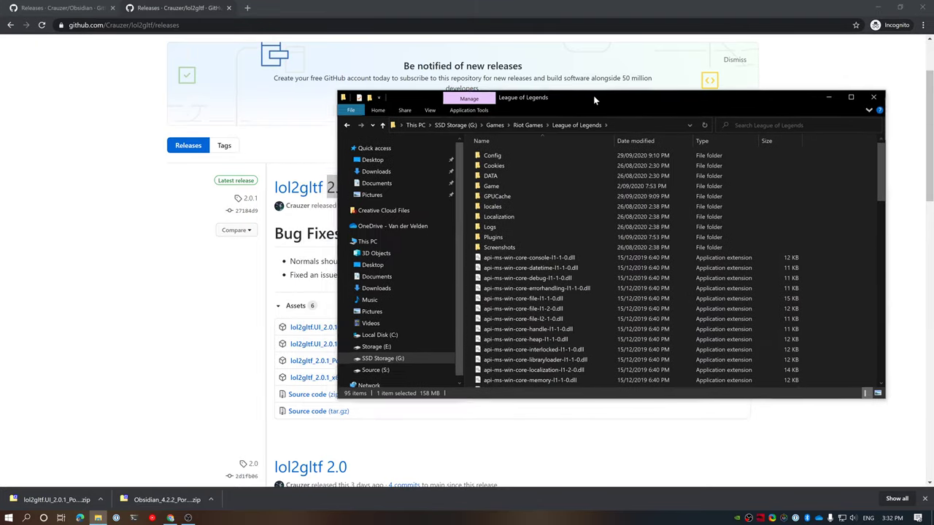
- Open Game\DATA\FINAL and review its .wad.client files
double_click(500, 181)
double_click(504, 149)
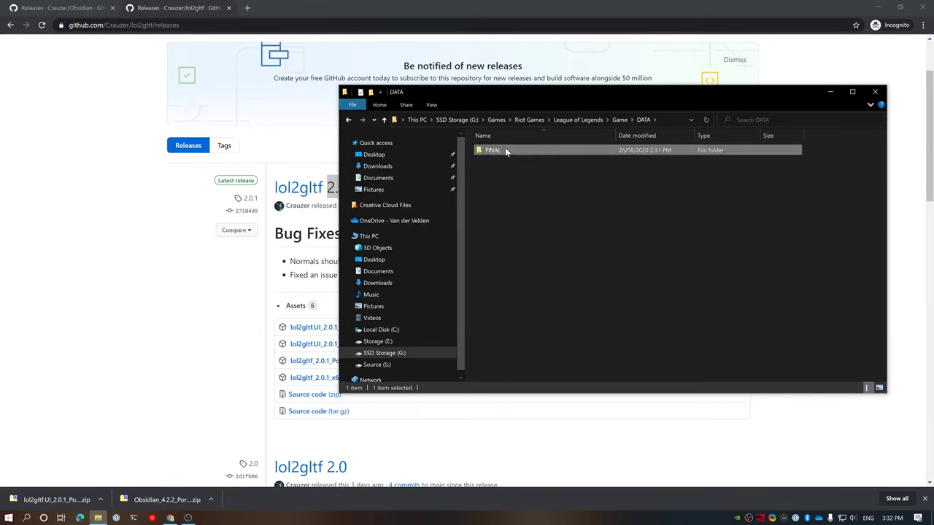
double_click(504, 149)
drag(558, 331, 503, 149)
click(538, 273)
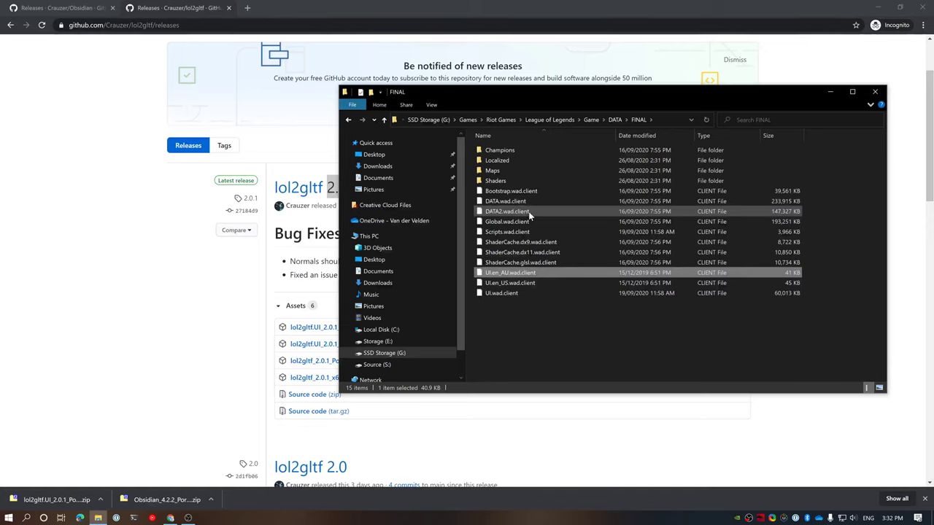
- Open the Champions folder, scroll to the end and select Zyra.wad.client
double_click(512, 149)
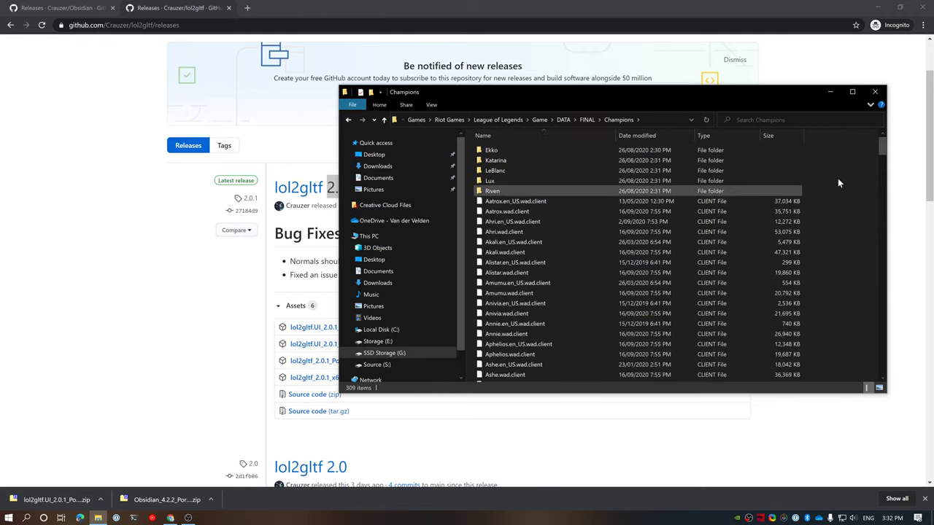
scroll(837, 182, down, 12)
drag(535, 205, 546, 249)
scroll(546, 251, down, 20)
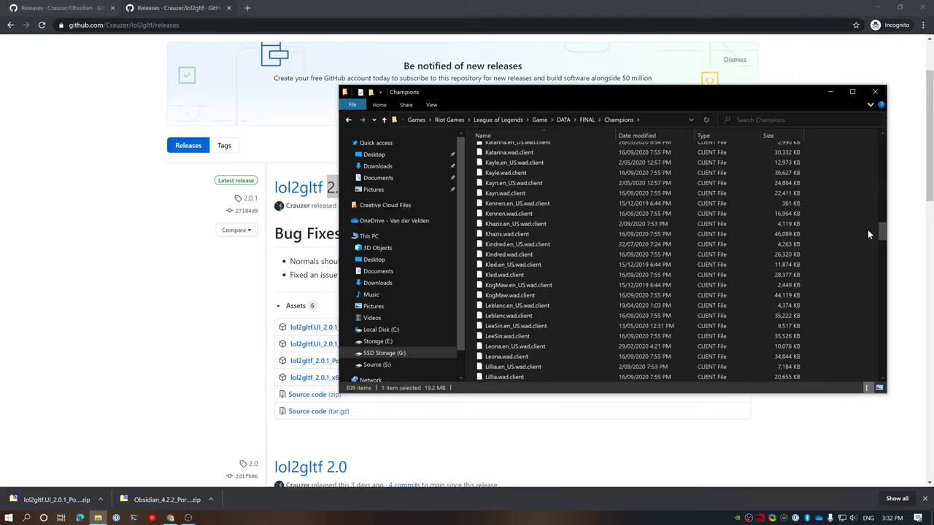
drag(881, 232, 883, 362)
click(503, 376)
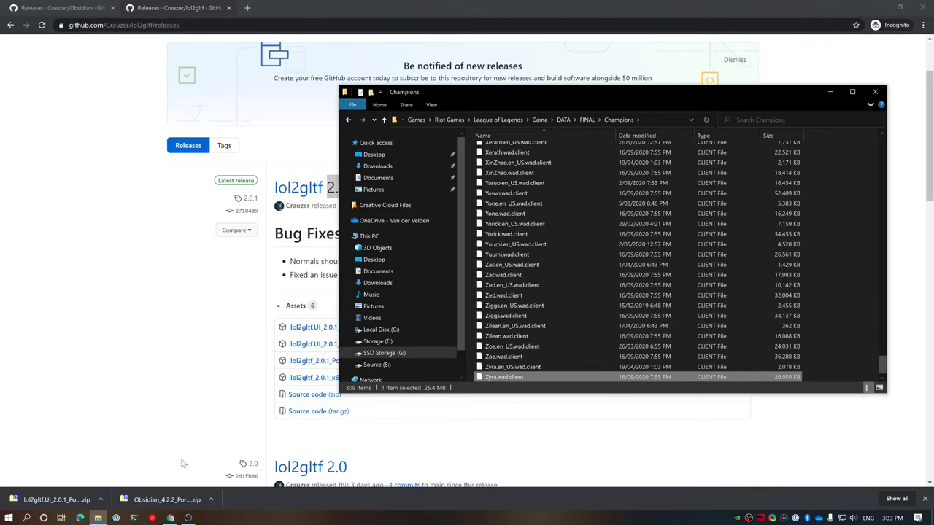
- Open both downloaded zips in 7-Zip and drag lol2gltf.UI.exe and Obsidian.exe onto the desktop
click(167, 499)
click(55, 499)
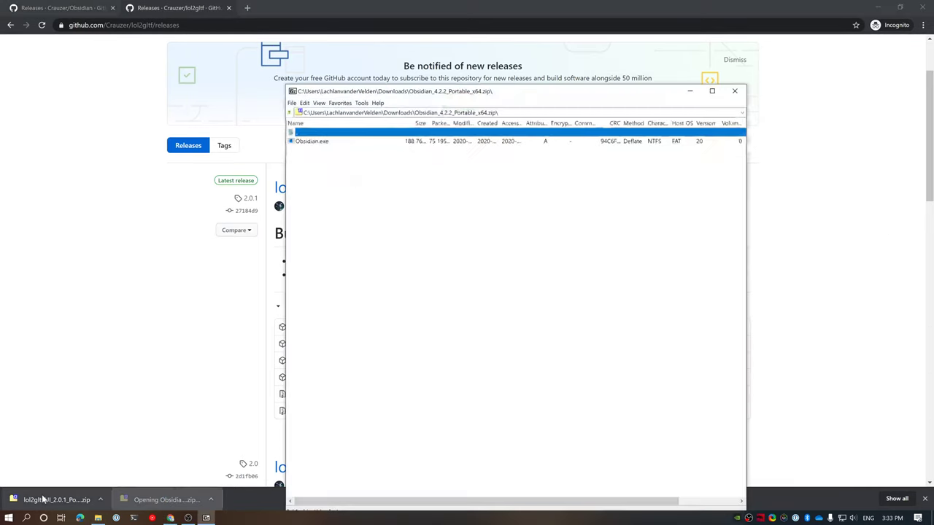
click(878, 7)
drag(649, 97, 700, 97)
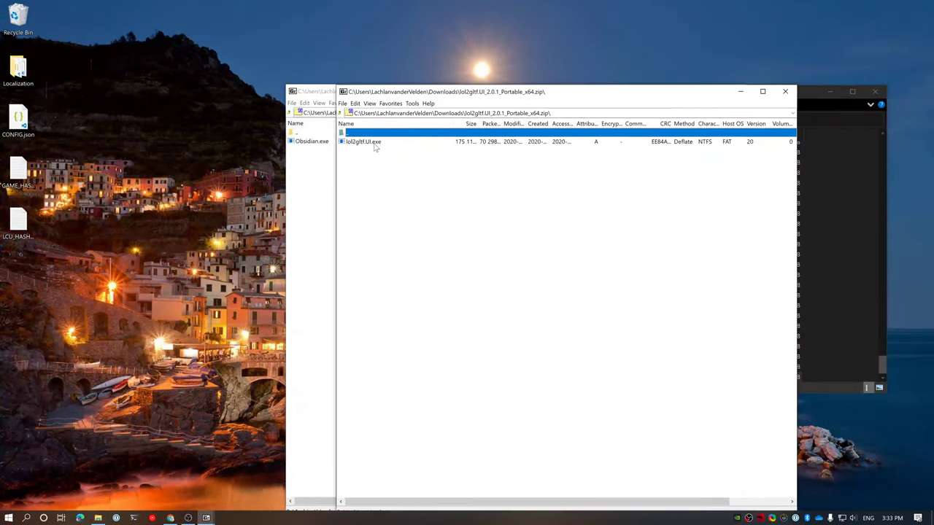
drag(373, 143, 147, 225)
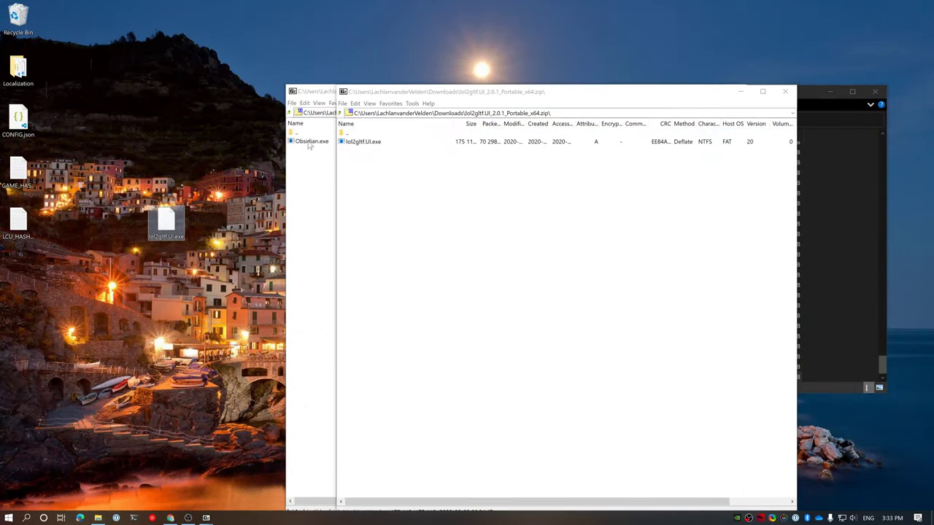
drag(309, 141, 187, 210)
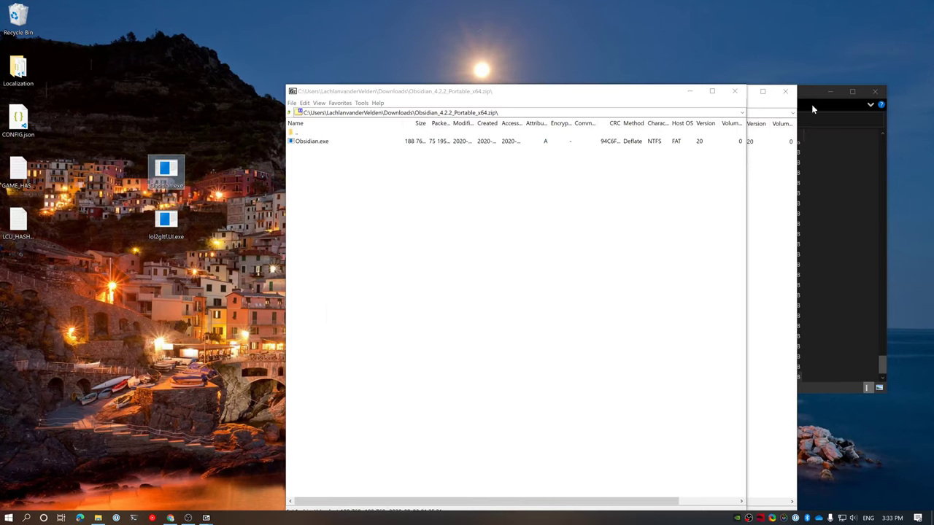
- Close both 7-Zip windows and move the two extracted program icons together
click(734, 91)
click(785, 91)
drag(207, 133, 135, 245)
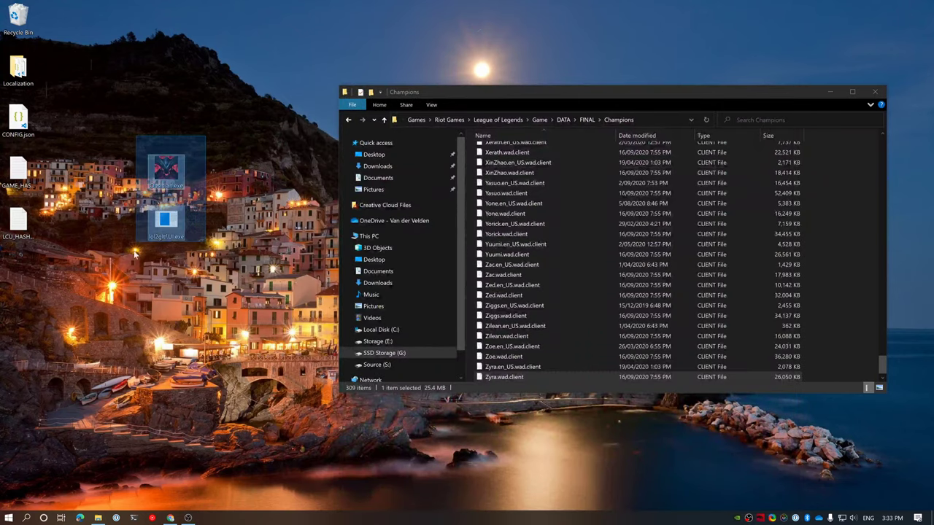
drag(179, 184, 216, 235)
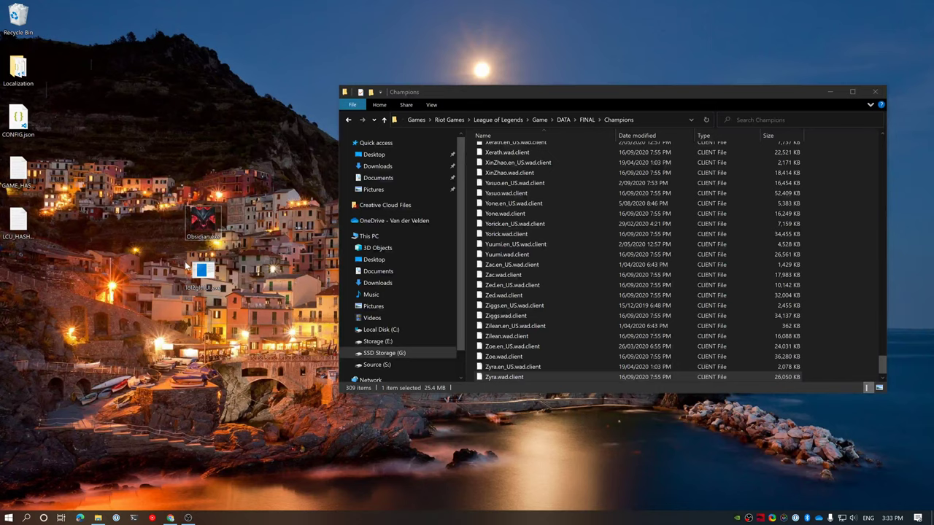
- Launch Obsidian.exe from the desktop and select the Champions folder path in Explorer
drag(648, 94, 629, 103)
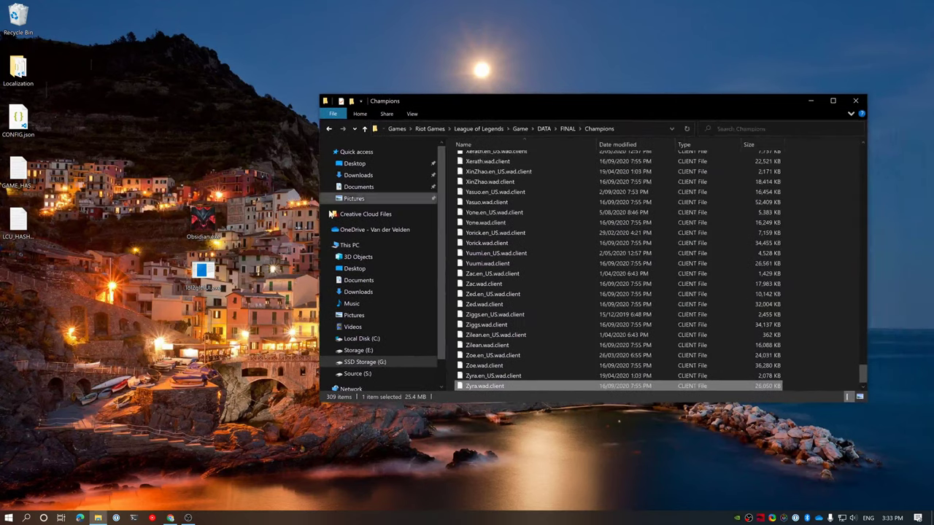
click(215, 228)
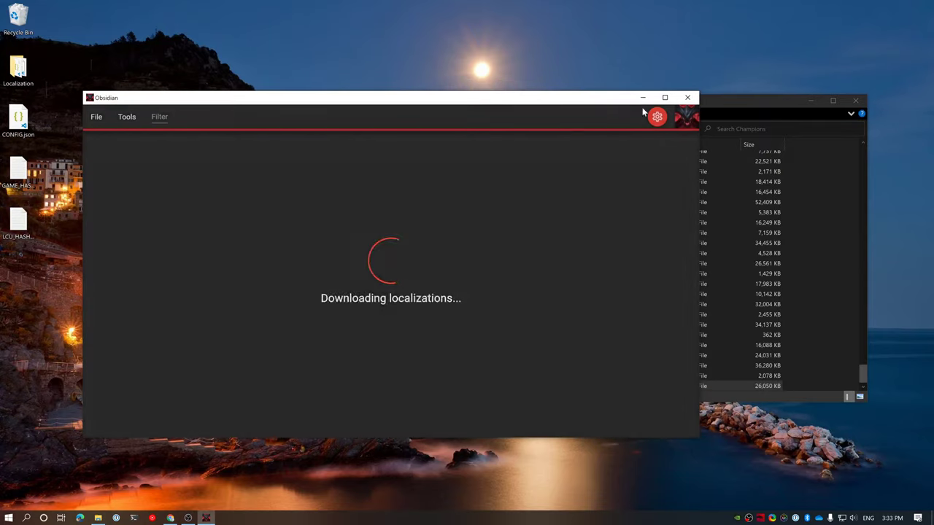
click(711, 101)
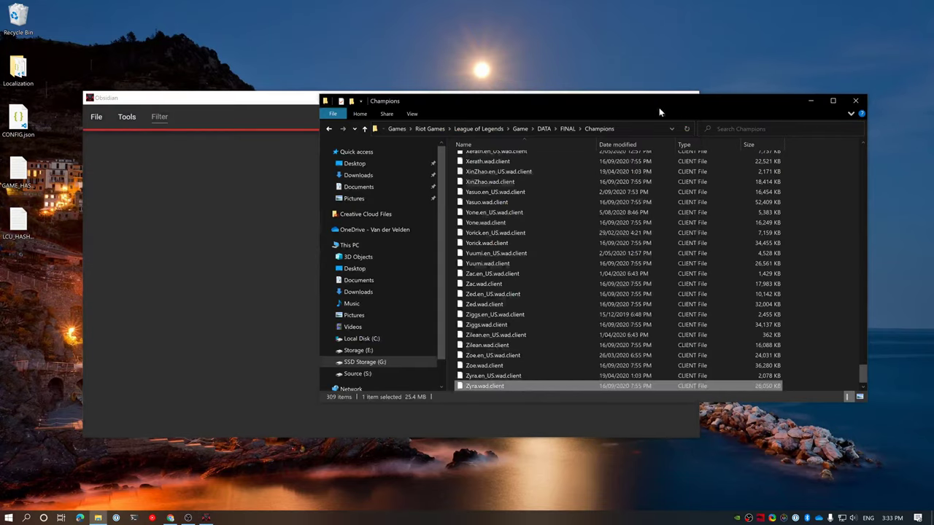
click(626, 126)
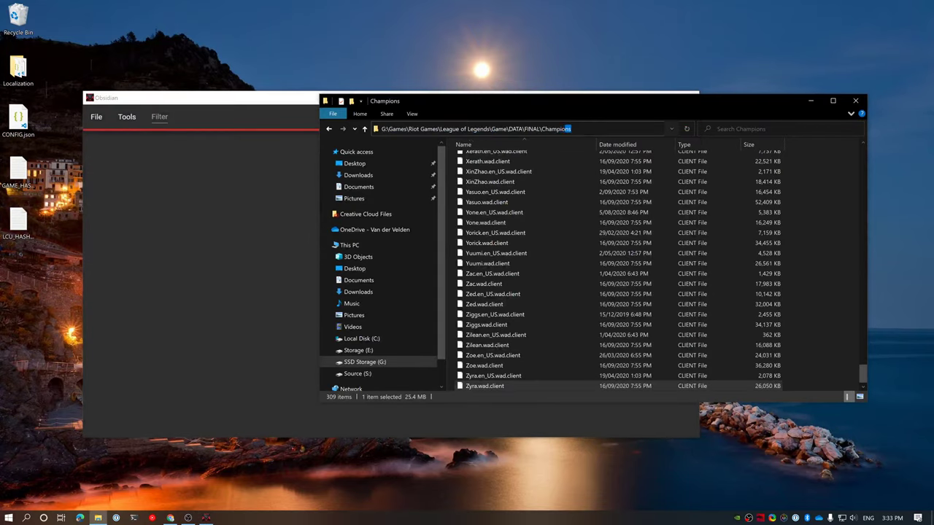
- In Obsidian's Open dialog, paste the copied Champions path and choose Zyra.wad.client
click(96, 117)
click(132, 144)
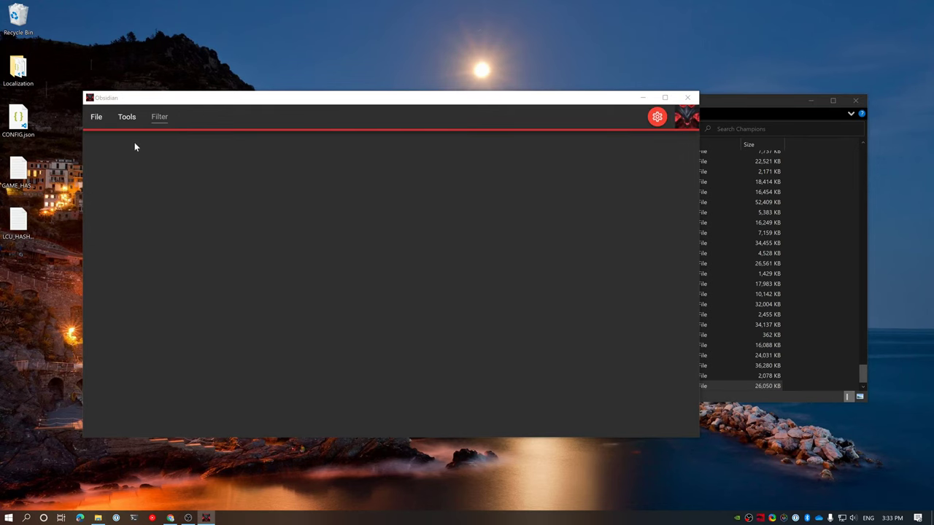
click(742, 113)
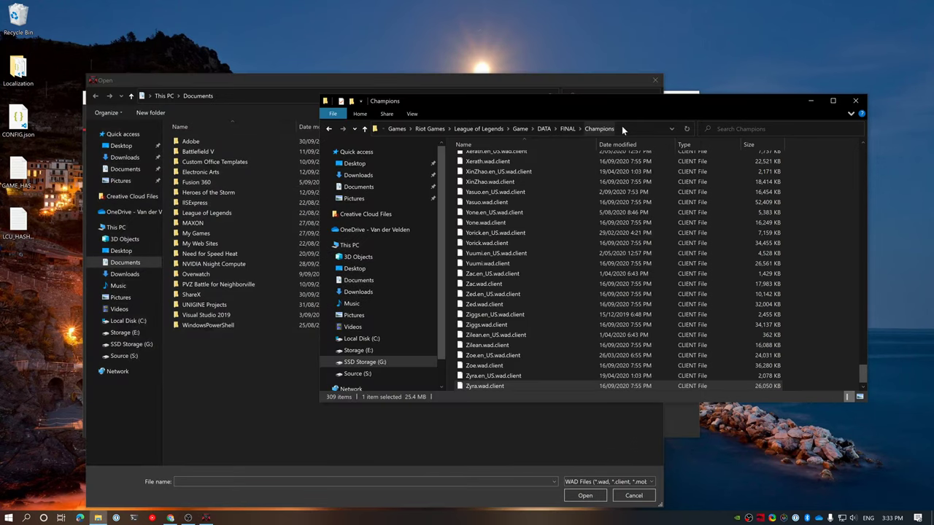
click(624, 128)
key(ctrl+c)
click(281, 95)
key(ctrl+v)
key(Return)
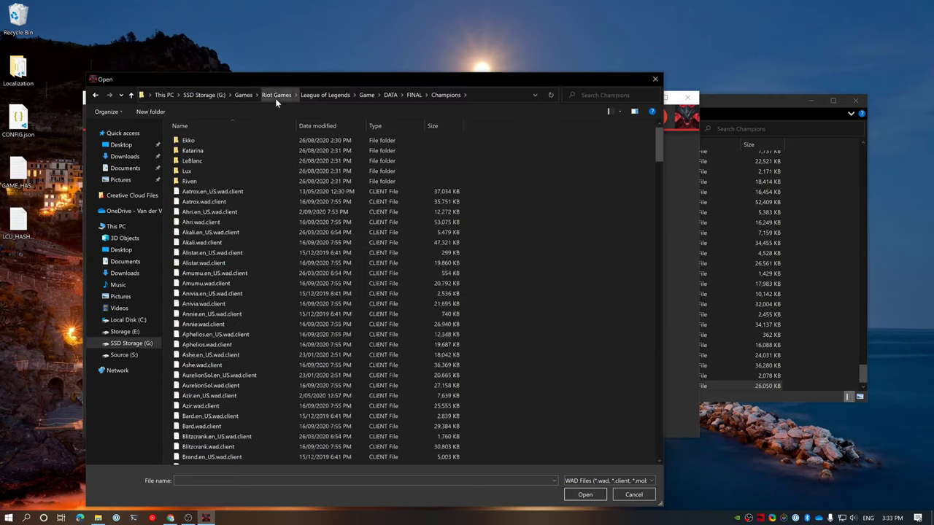
scroll(239, 252, down, 20)
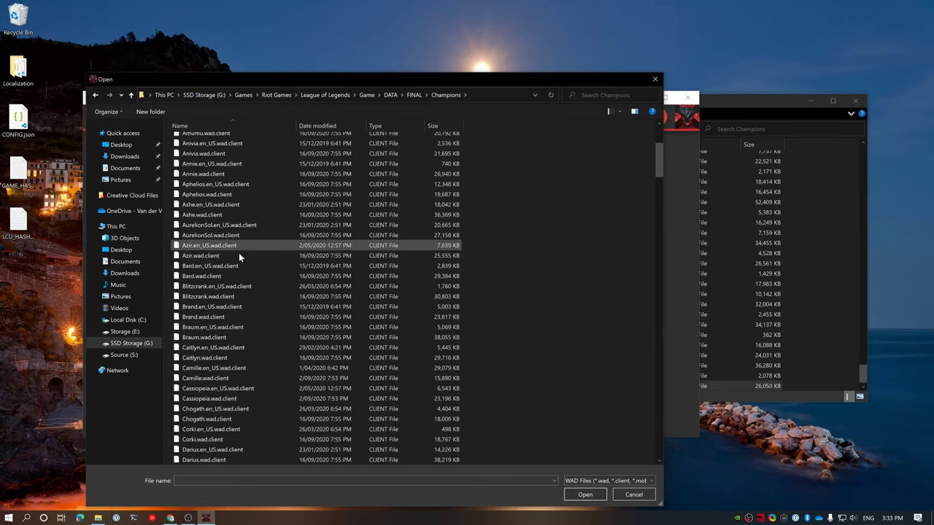
scroll(247, 330, down, 20)
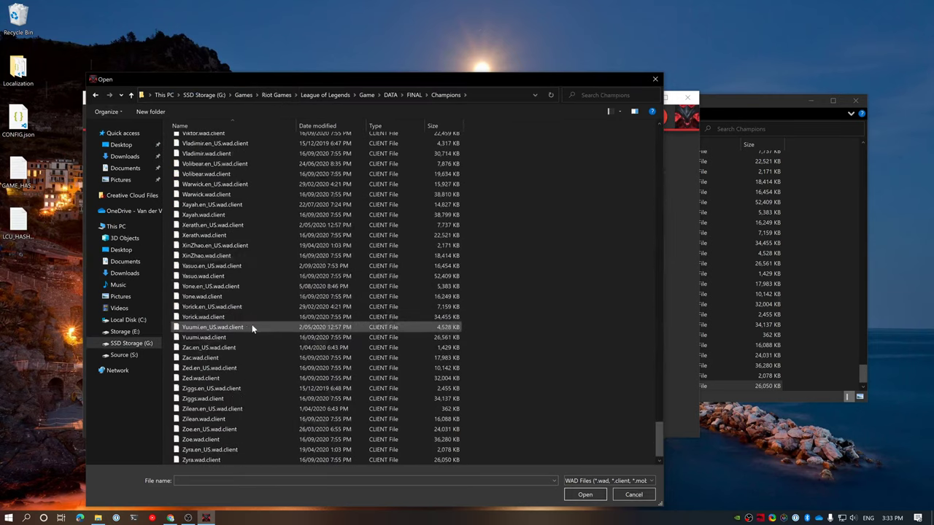
click(226, 459)
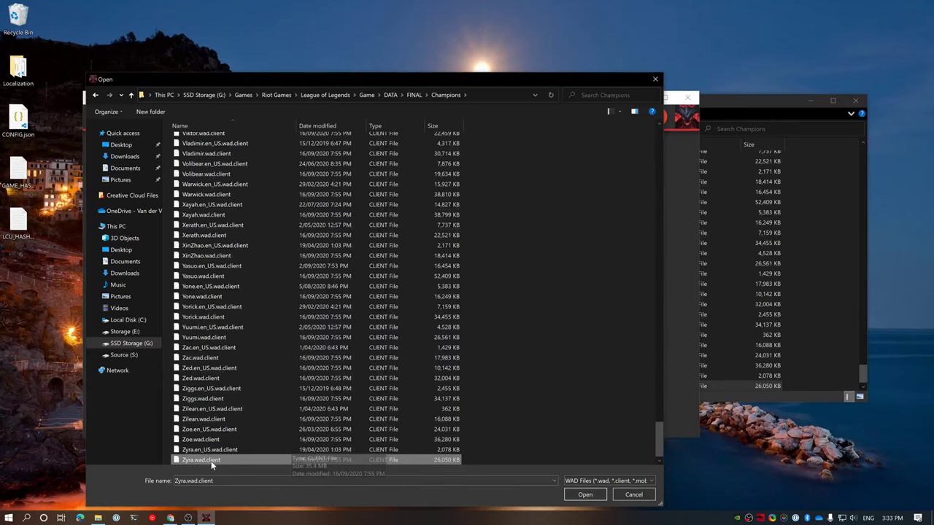
- Load Zyra.wad.client and expand the assets > characters folder
click(599, 495)
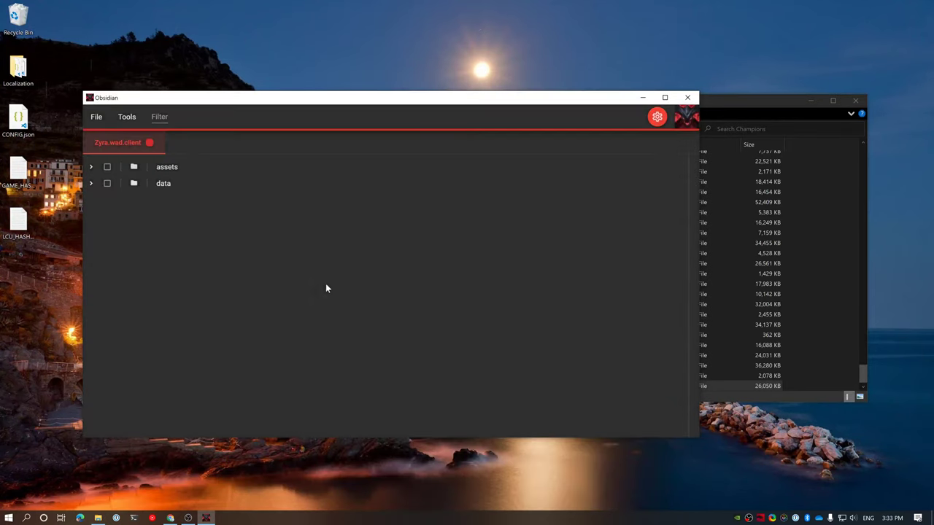
click(90, 183)
click(90, 167)
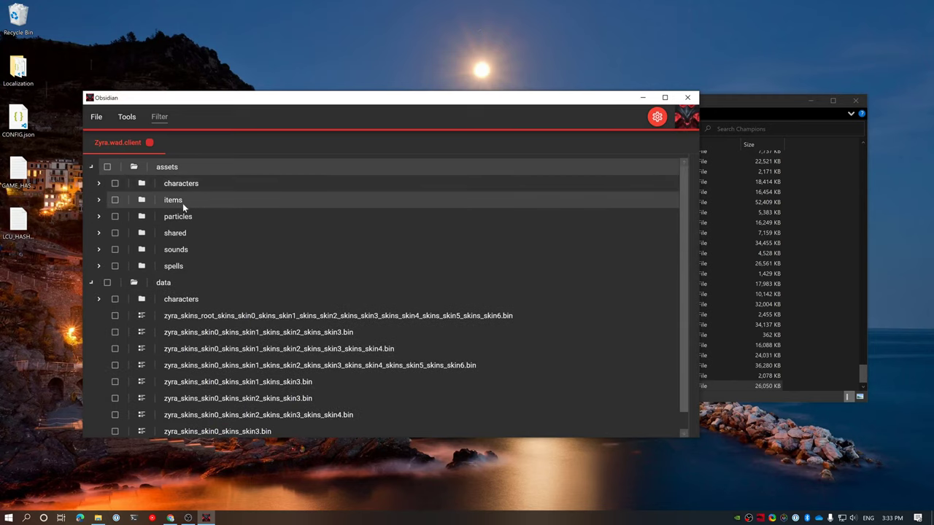
scroll(188, 211, down, 1)
scroll(217, 394, up, 1)
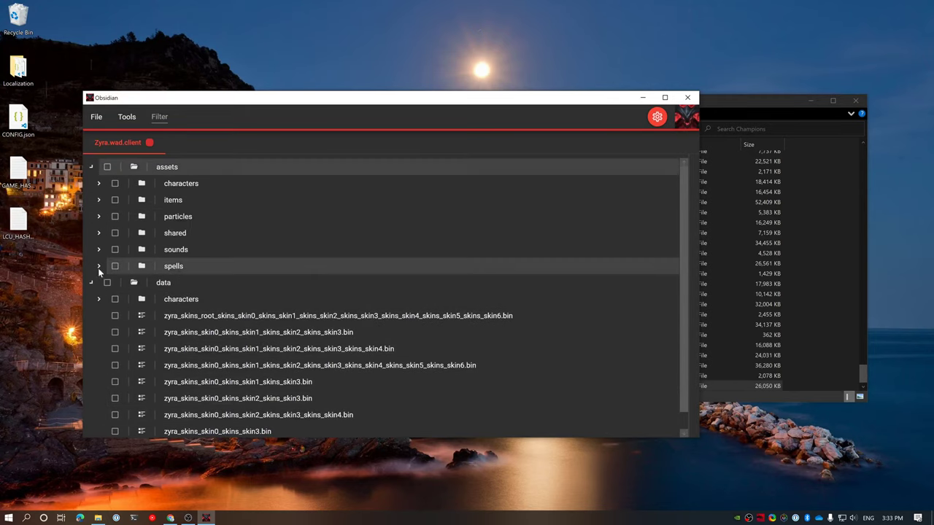
scroll(186, 335, down, 1)
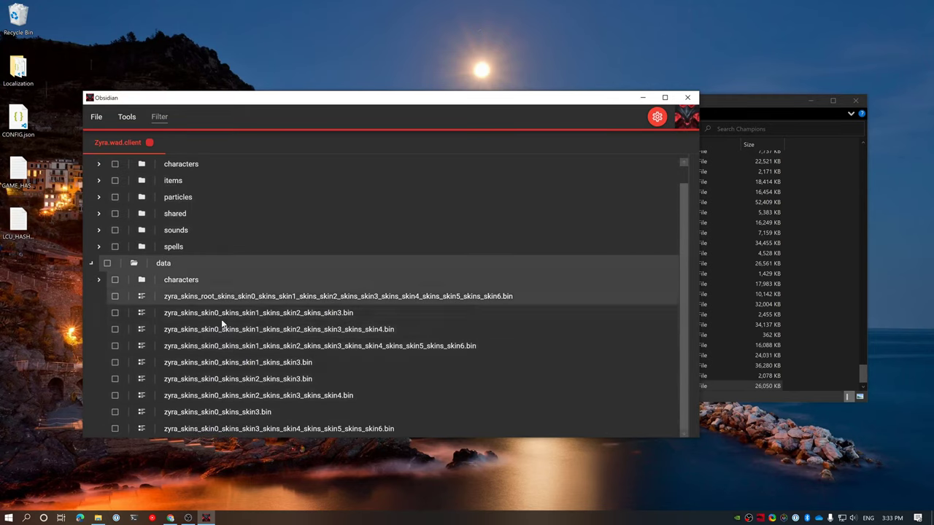
scroll(125, 183, up, 1)
click(99, 183)
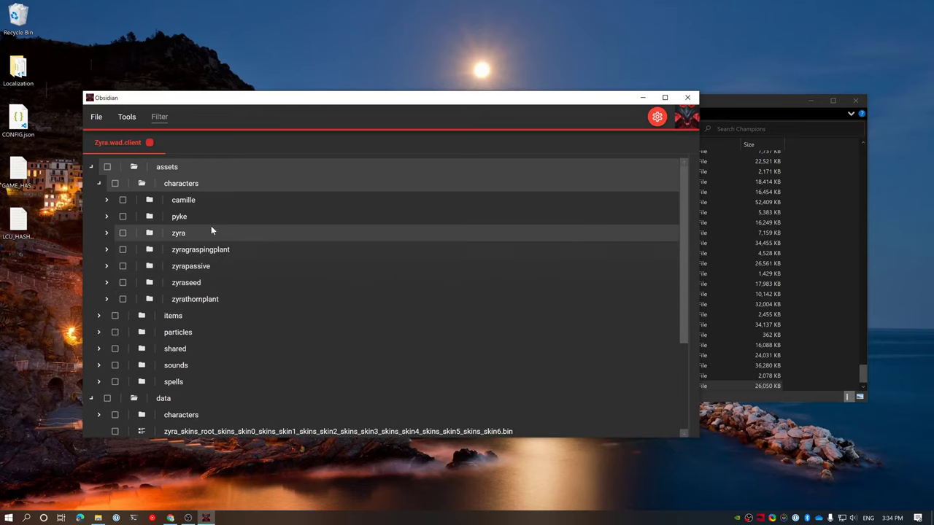
- Expand the camille and pyke folders down to their skins' particles folders
click(106, 216)
click(106, 200)
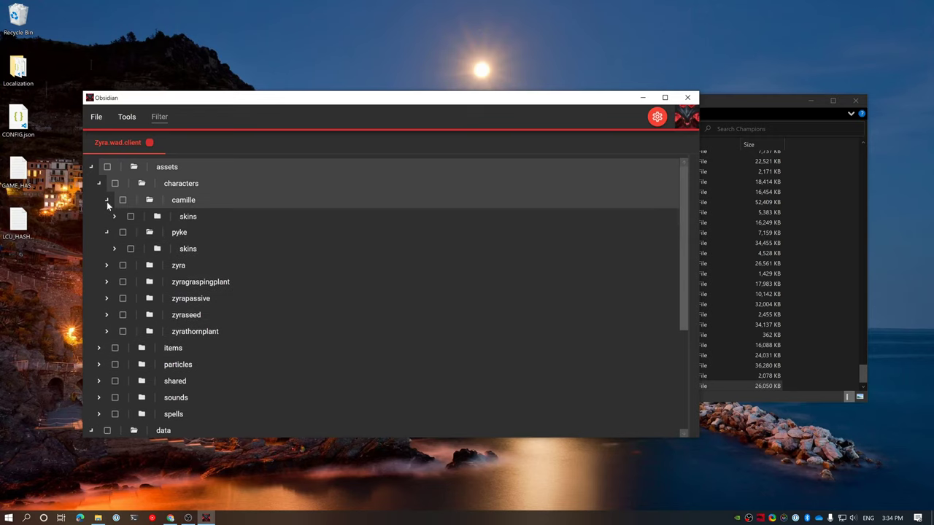
click(116, 217)
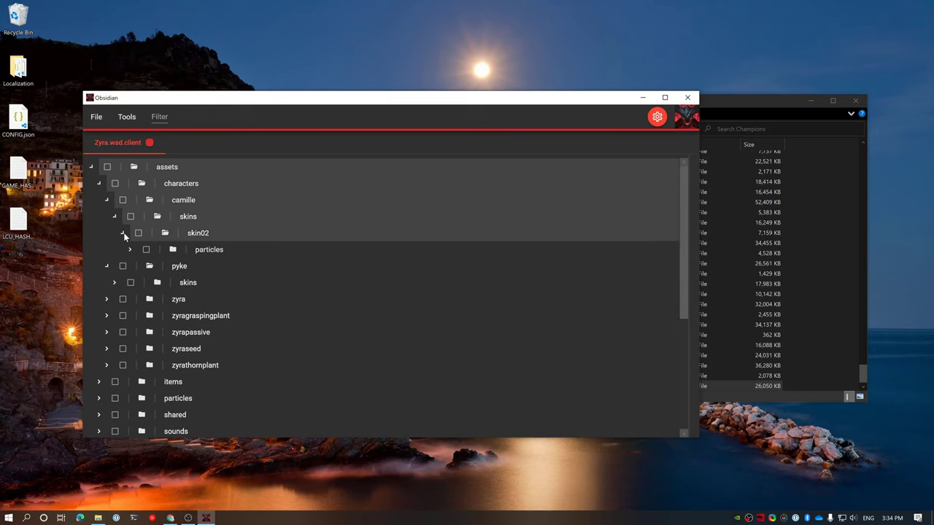
click(131, 249)
click(113, 316)
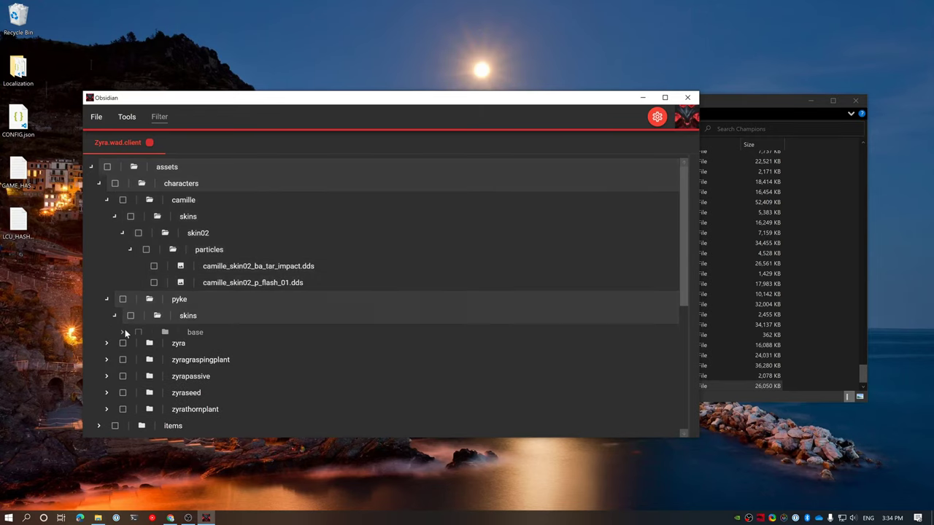
click(122, 332)
click(130, 348)
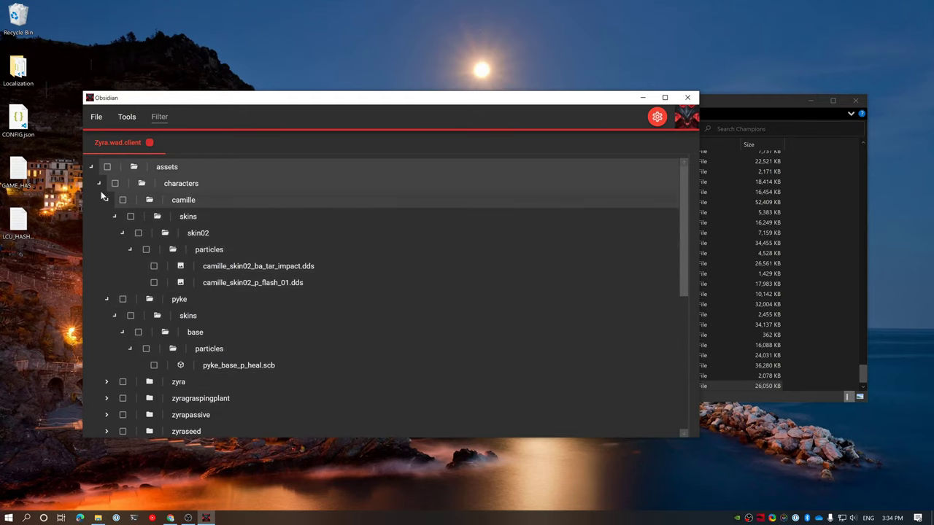
- Collapse camille and pyke, then open the zyra character folder
click(105, 199)
click(106, 216)
click(106, 216)
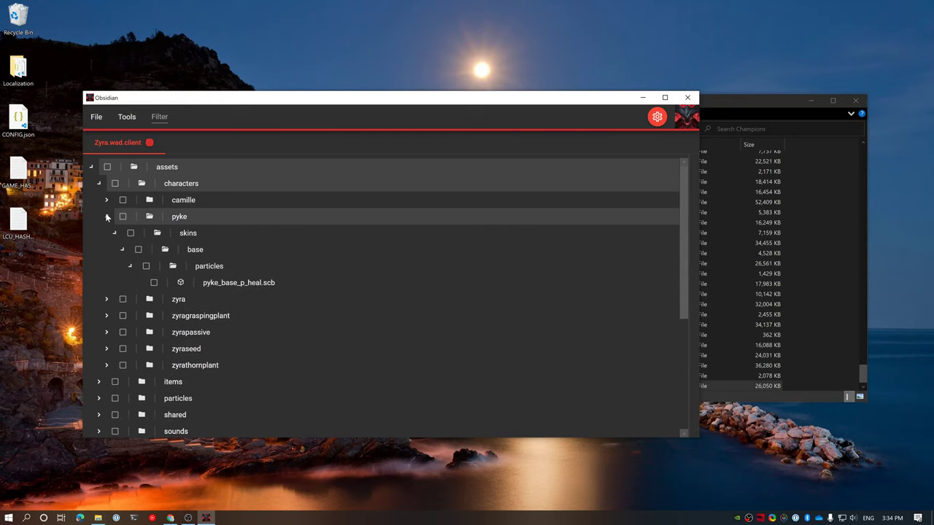
click(106, 216)
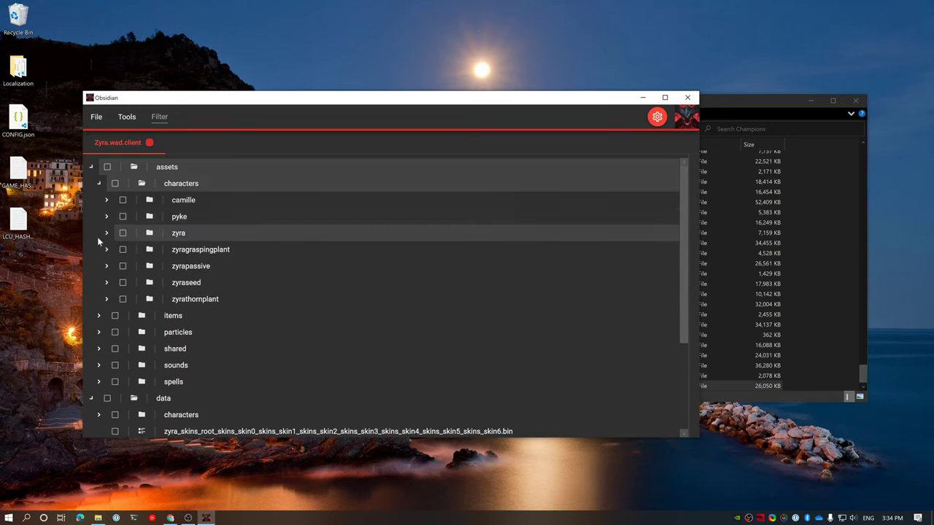
- Tick the zyra folder for extraction and browse its skins/base/animations files
click(107, 233)
click(123, 232)
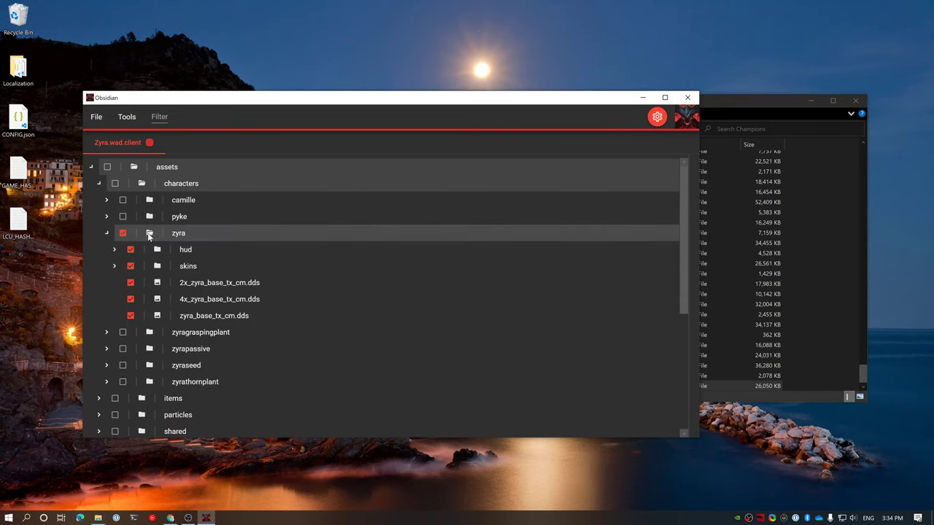
scroll(200, 312, down, 1)
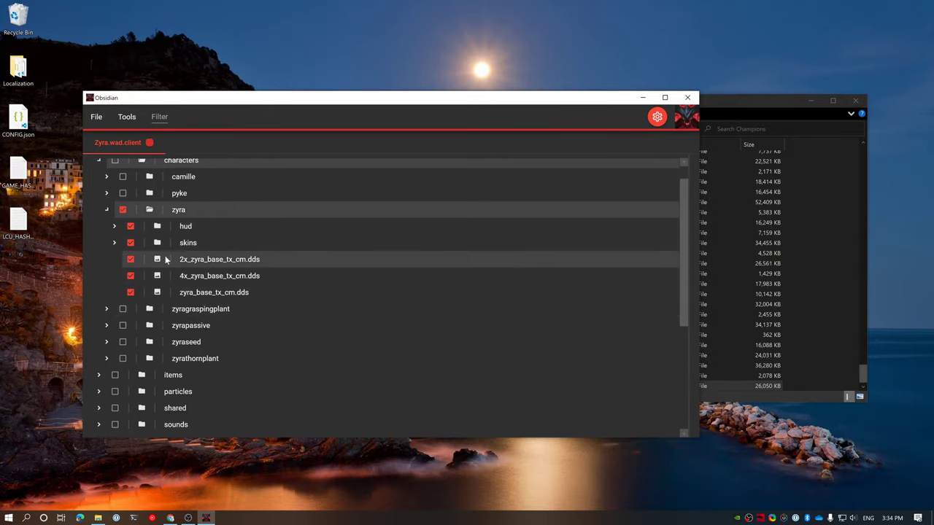
click(113, 243)
click(122, 258)
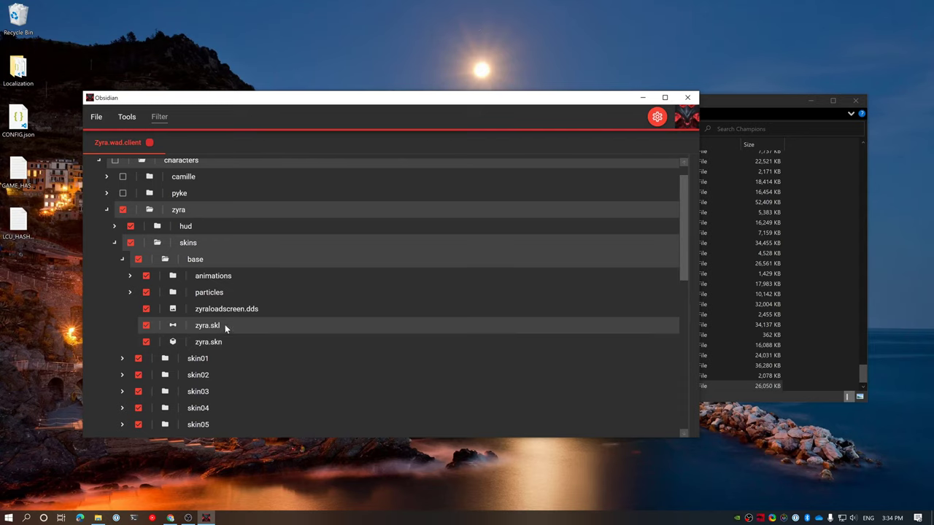
click(130, 275)
scroll(245, 283, down, 3)
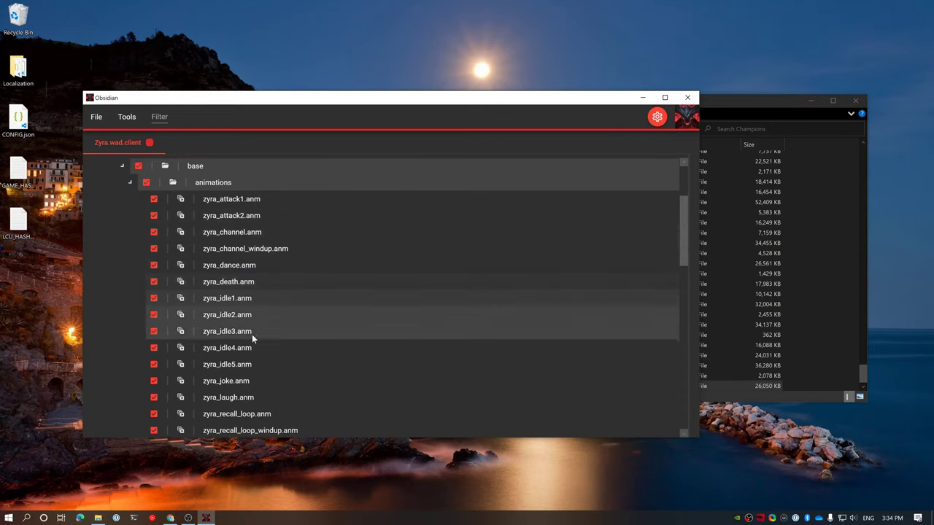
scroll(241, 365, down, 4)
scroll(239, 390, up, 3)
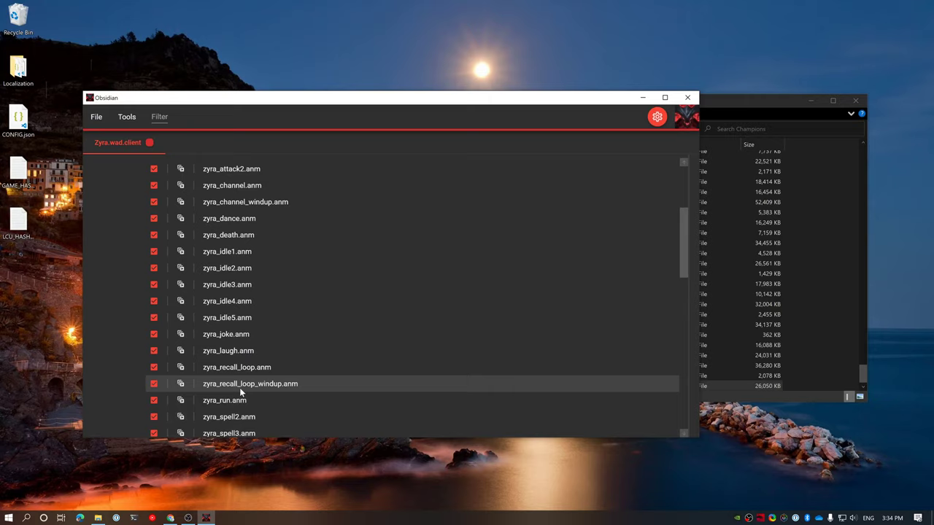
scroll(256, 267, up, 3)
scroll(263, 256, down, 6)
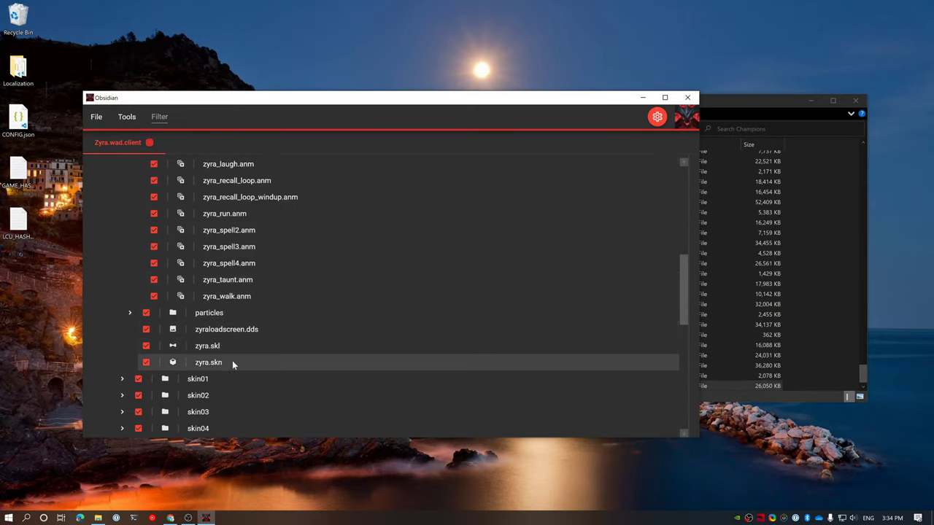
scroll(229, 364, up, 6)
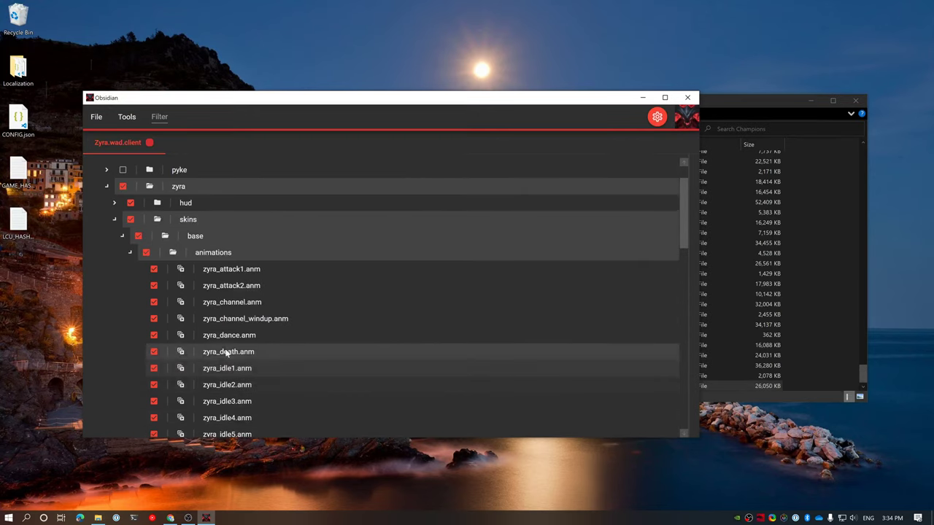
- Collapse the animations, base, skins and zyra folders in the assets tree
click(130, 252)
click(121, 236)
click(114, 219)
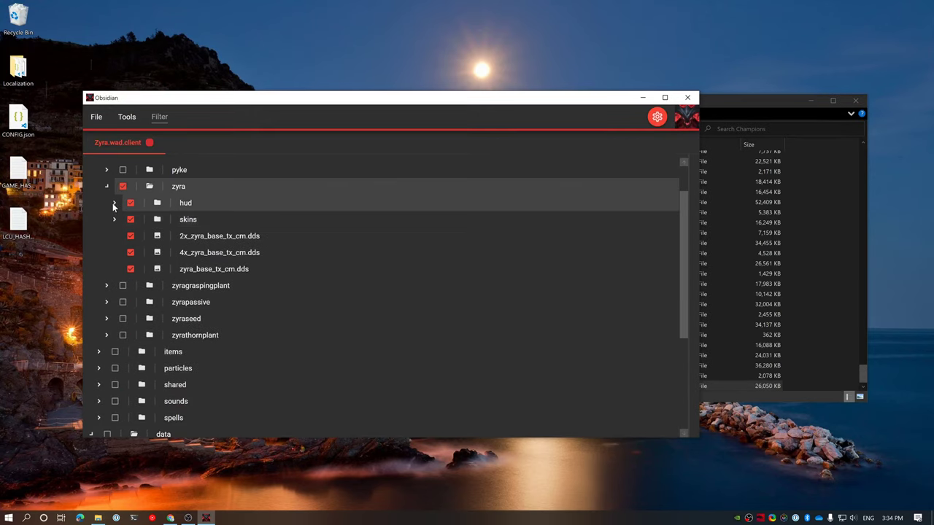
click(114, 203)
click(106, 186)
scroll(164, 248, down, 1)
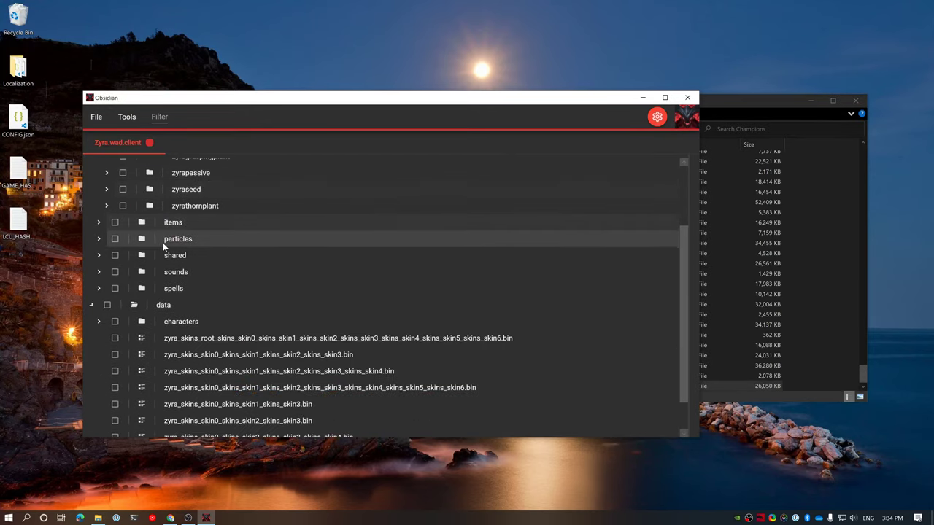
scroll(165, 248, up, 2)
scroll(139, 291, down, 2)
- Inspect data/characters/zyra skins and animations, then collapse the data tree
click(100, 321)
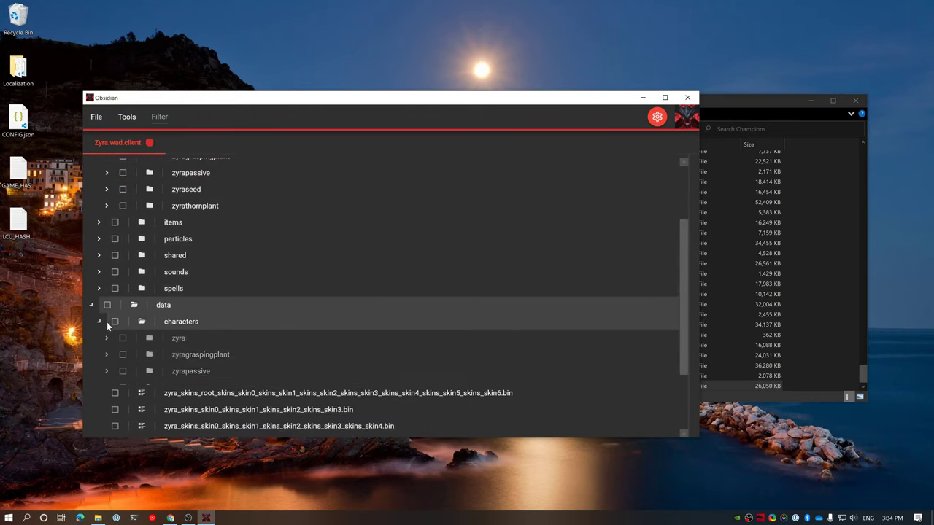
click(106, 338)
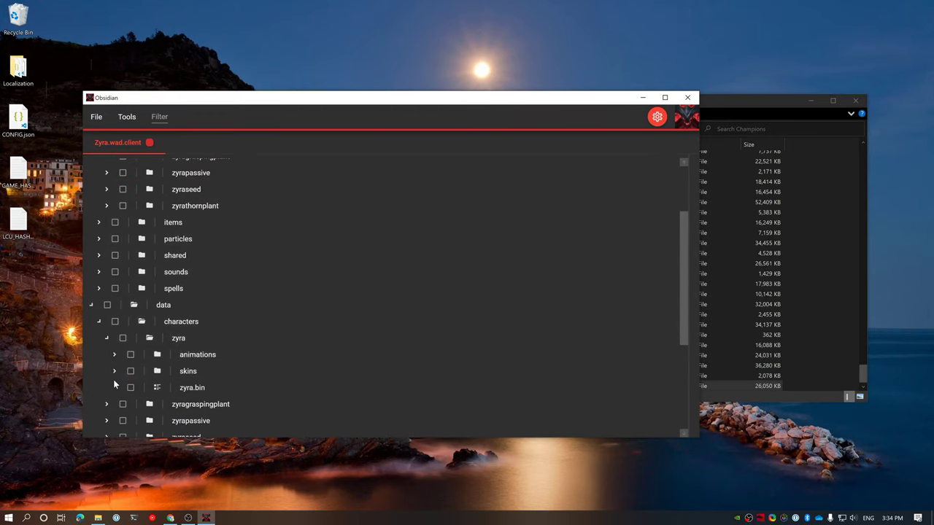
click(115, 371)
click(114, 355)
scroll(207, 386, down, 1)
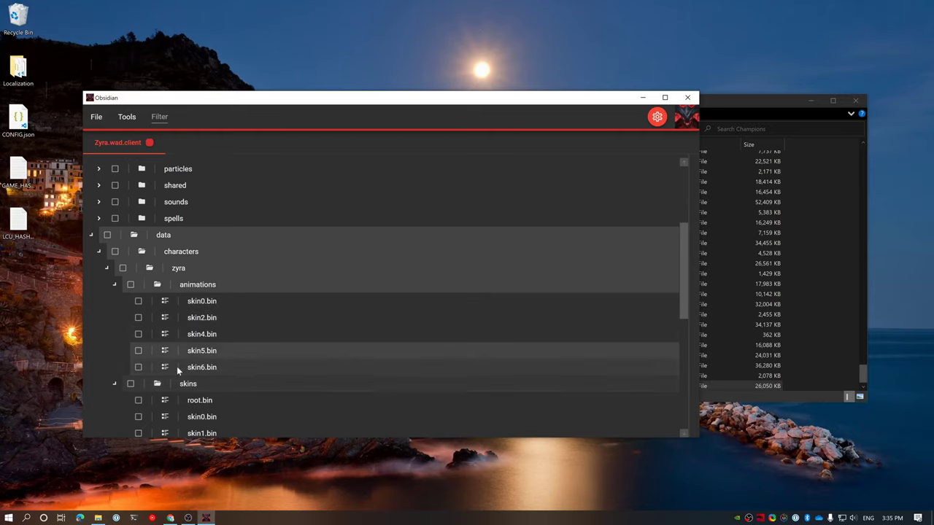
click(115, 285)
click(107, 267)
click(98, 251)
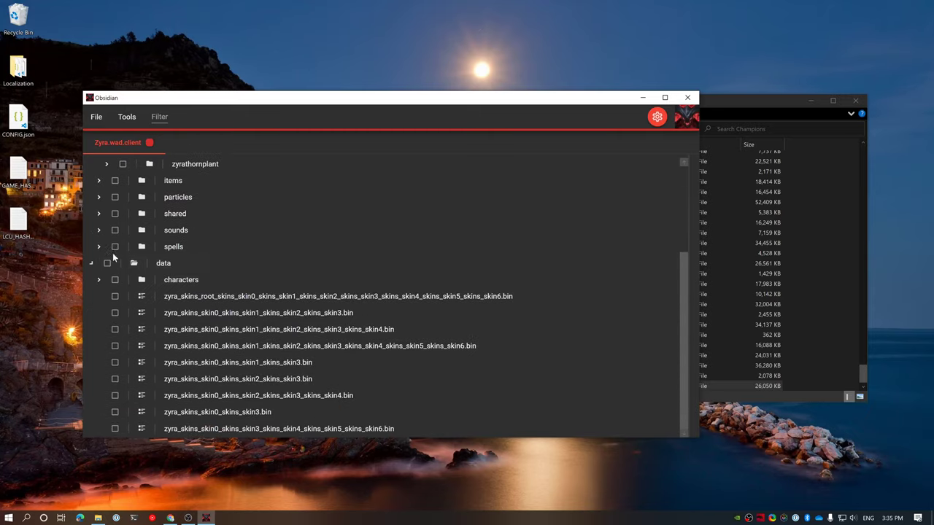
click(95, 263)
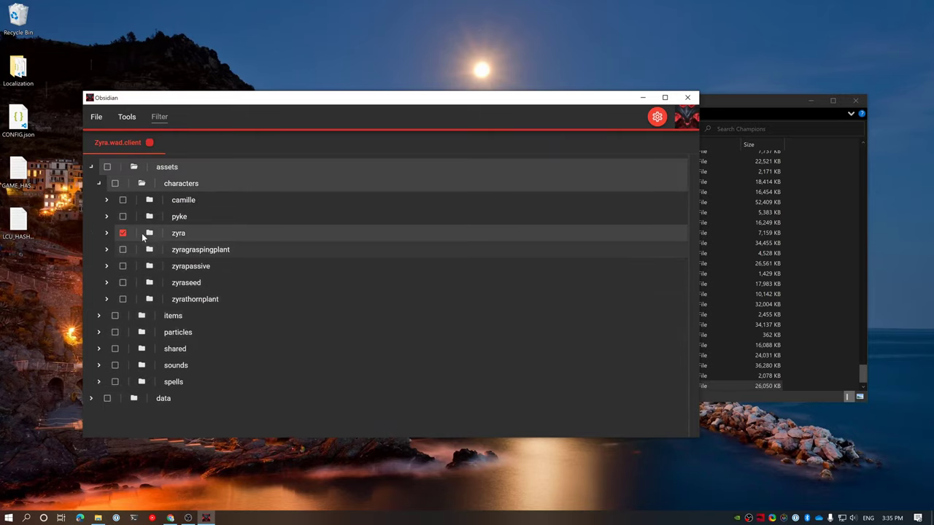
- Extract the marked zyra files into a newly created Desktop folder named League Export
click(98, 118)
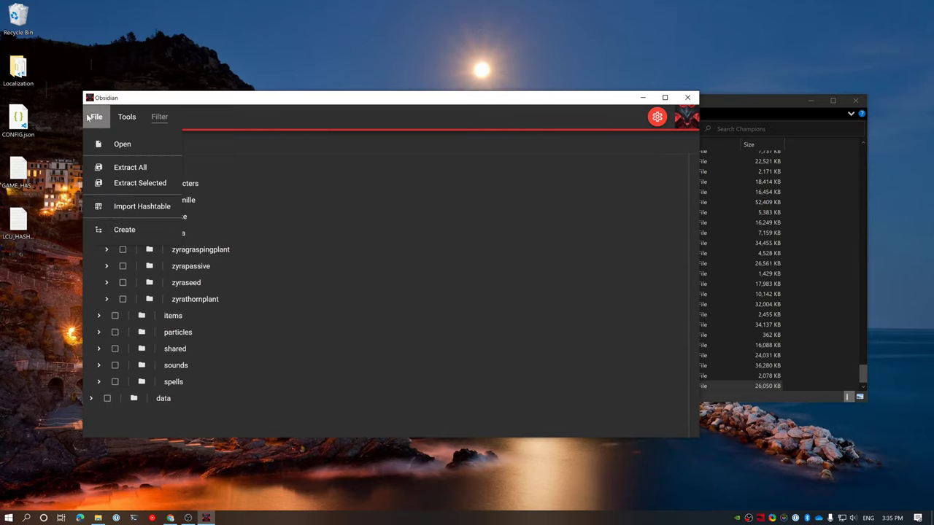
click(132, 182)
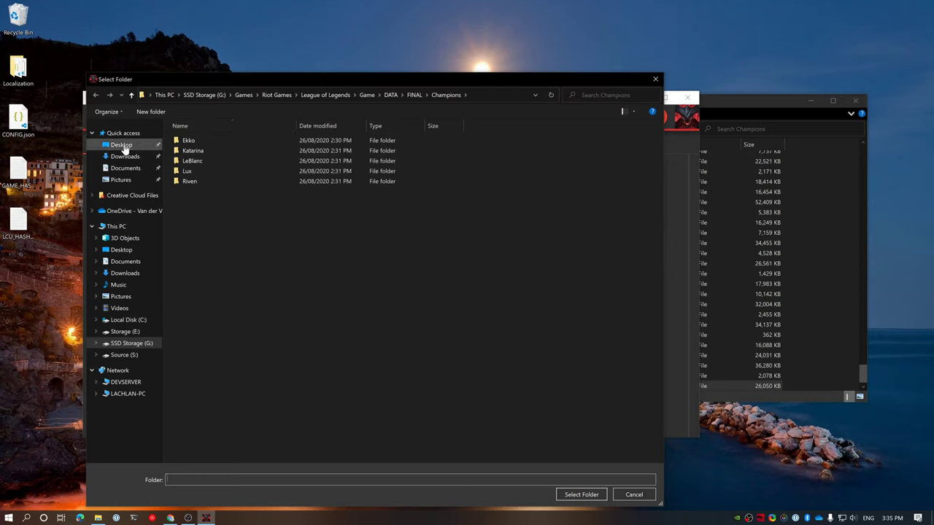
click(121, 145)
right_click(248, 298)
mouse_move(316, 444)
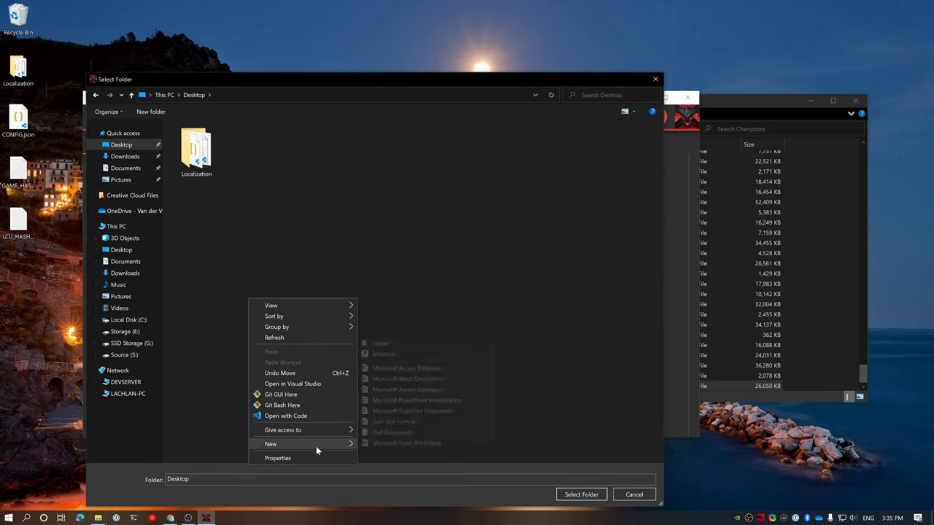
click(388, 345)
text(League Export)
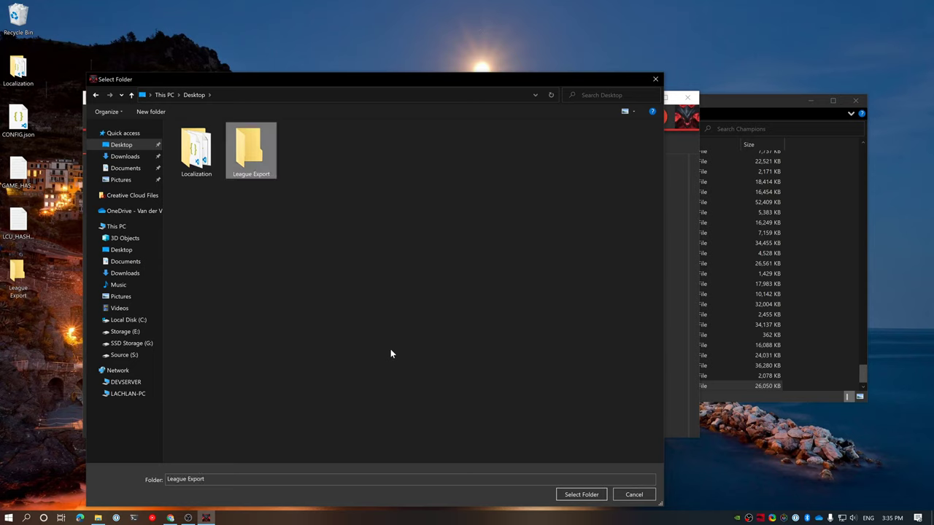
key(Return)
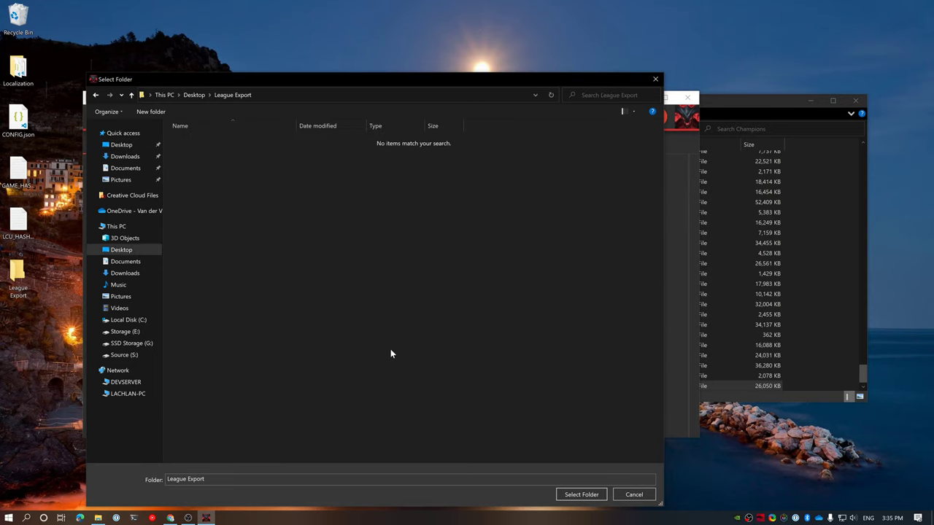
click(577, 494)
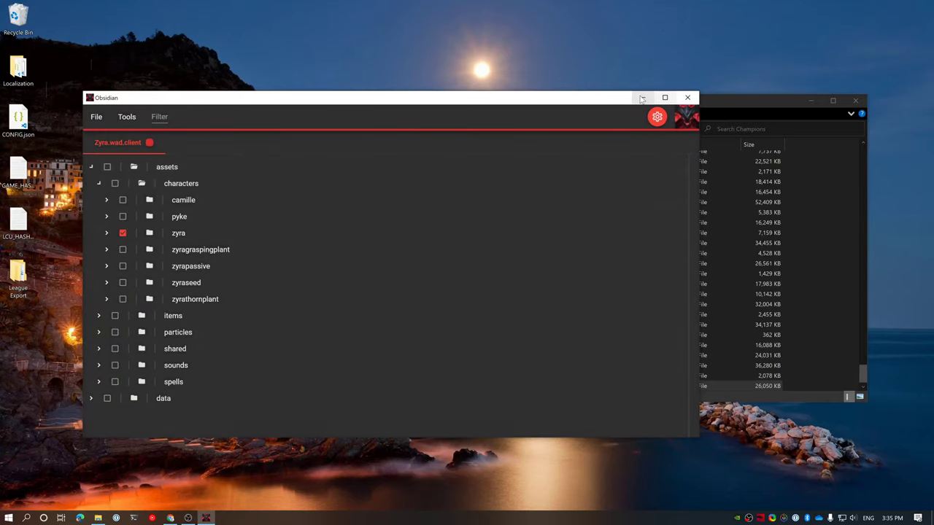
- Minimize Obsidian and open League Export > assets > characters > zyra from the Desktop
click(687, 97)
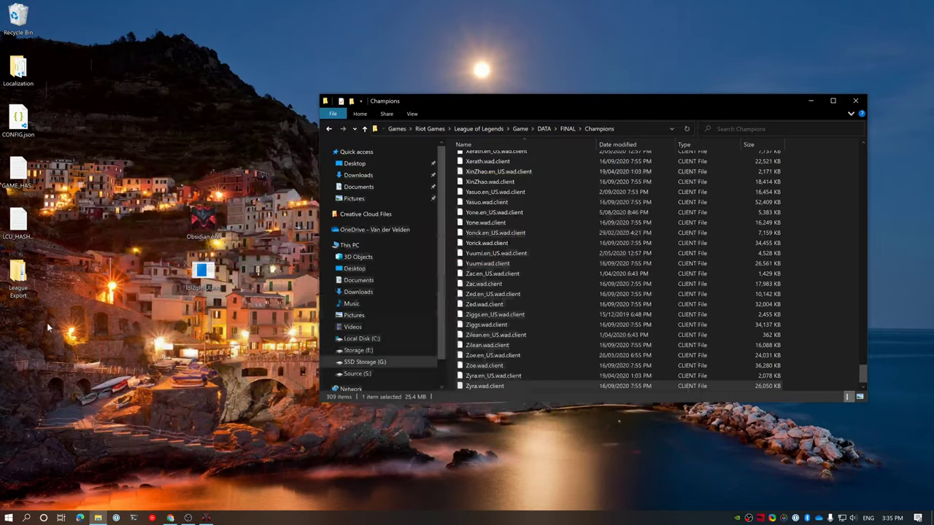
double_click(18, 280)
drag(532, 111, 365, 132)
click(309, 181)
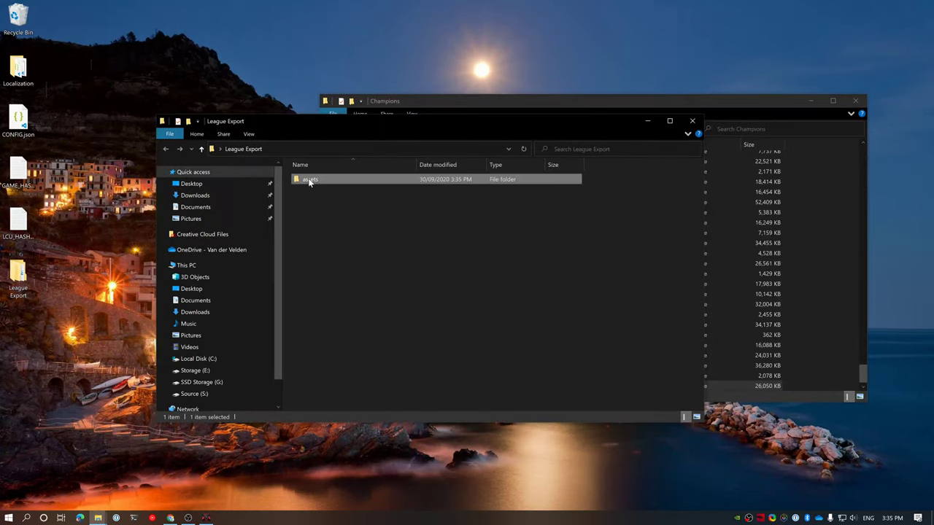
double_click(309, 180)
double_click(327, 182)
double_click(329, 182)
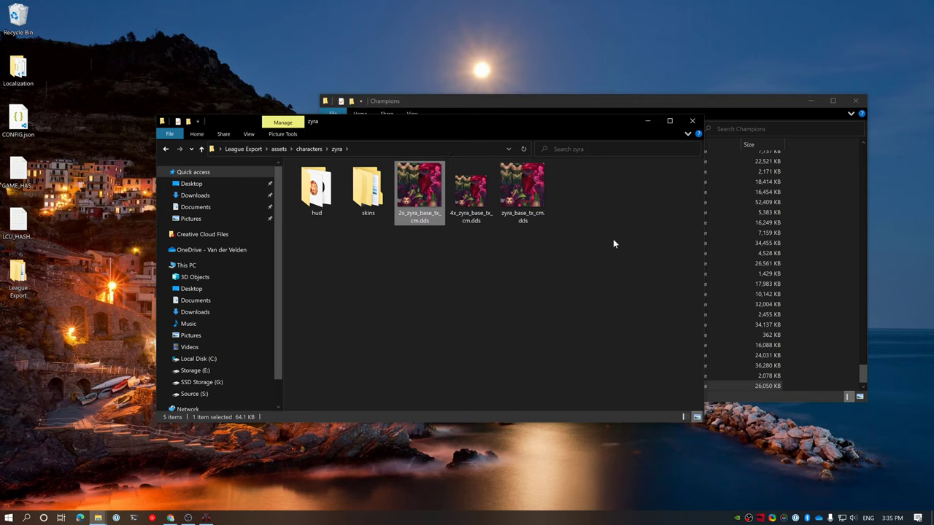
- Box-select the three zyra_base_tx_cm.dds textures and shift the window to uncover the desktop
drag(610, 234, 430, 183)
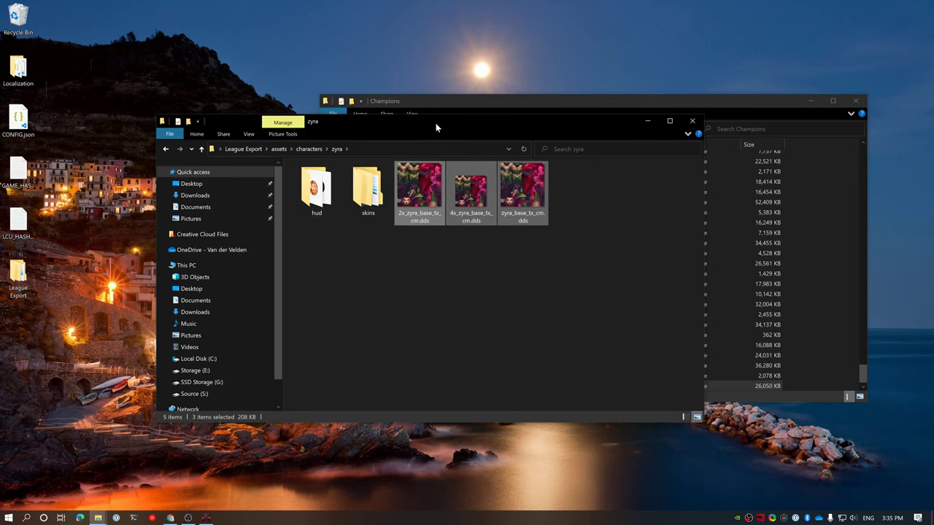
drag(436, 128, 414, 129)
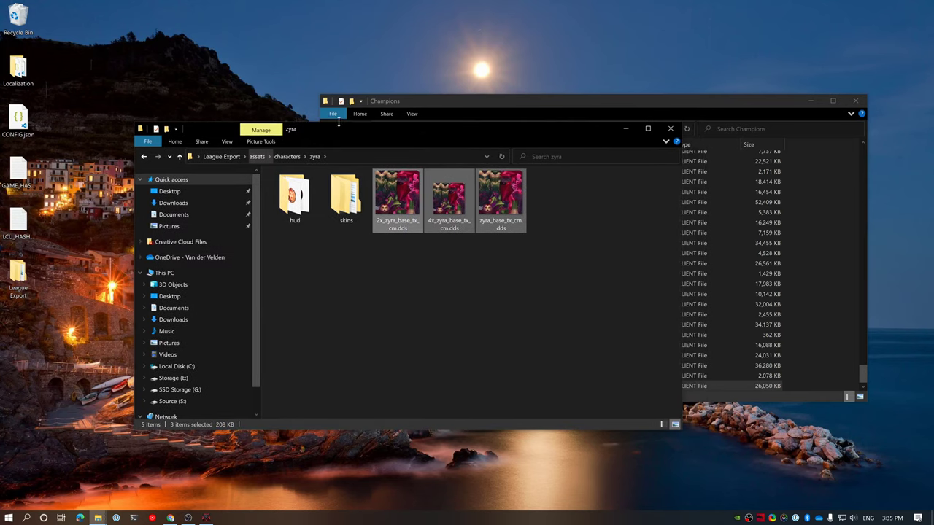
drag(339, 125, 515, 139)
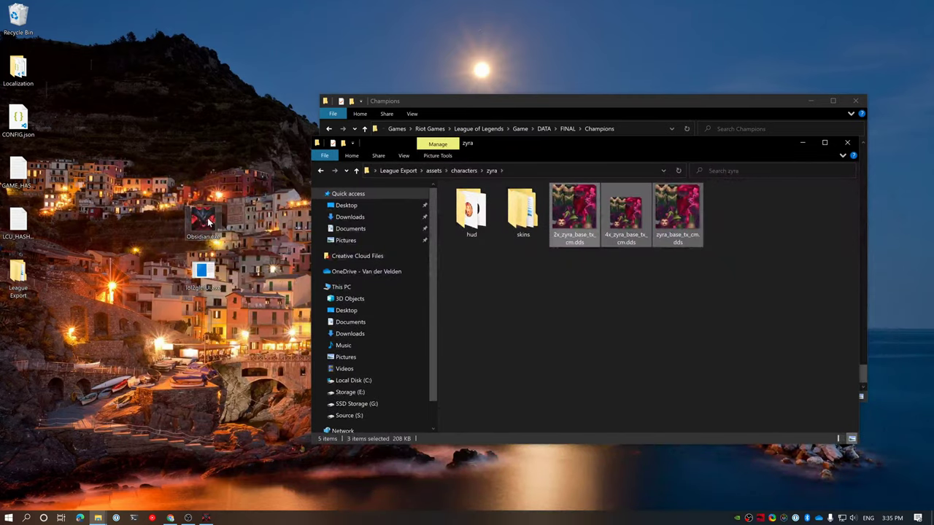
- Expand zyra's hud folder and preview zyra_circle_0.dds through zyra_circle_4.dds
click(206, 518)
click(107, 233)
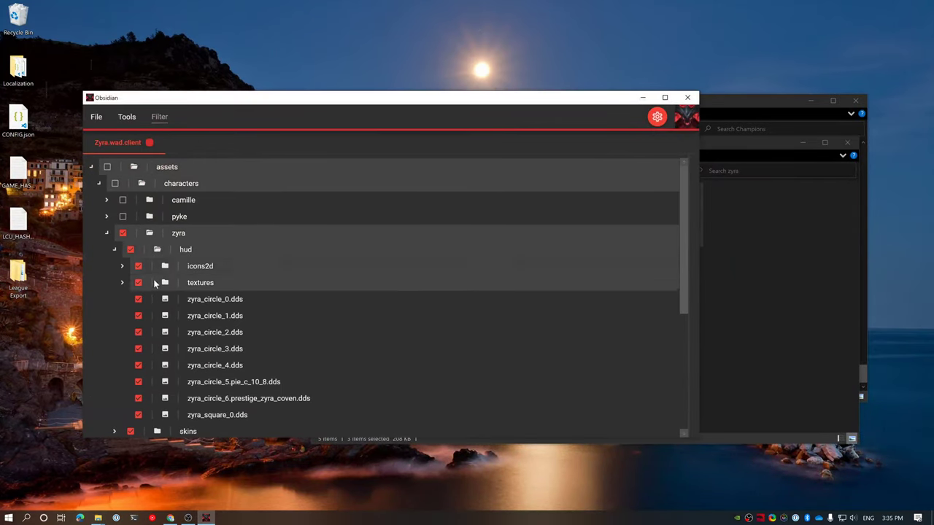
click(236, 299)
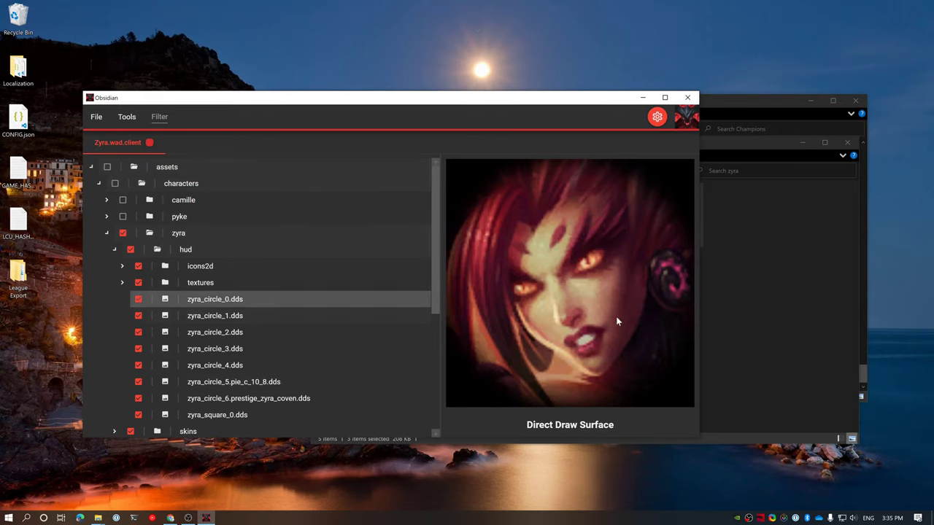
click(257, 314)
click(249, 332)
click(250, 349)
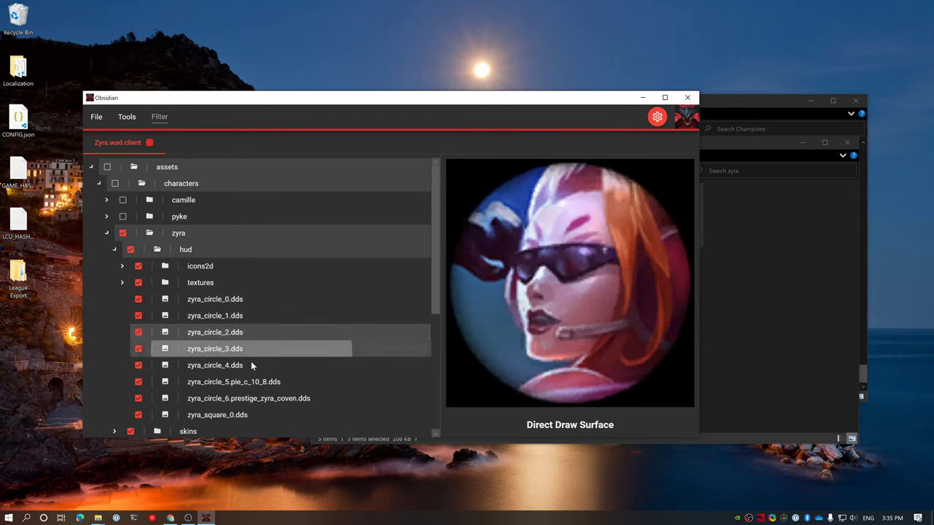
click(251, 364)
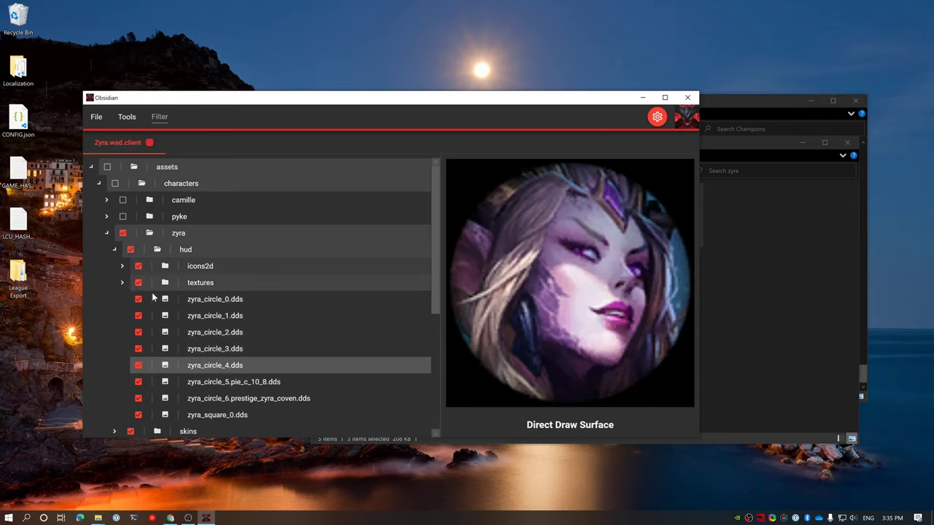
- Expand the skins and base folders and preview the zyraloadscreen.dds loading-screen art
scroll(124, 277, down, 1)
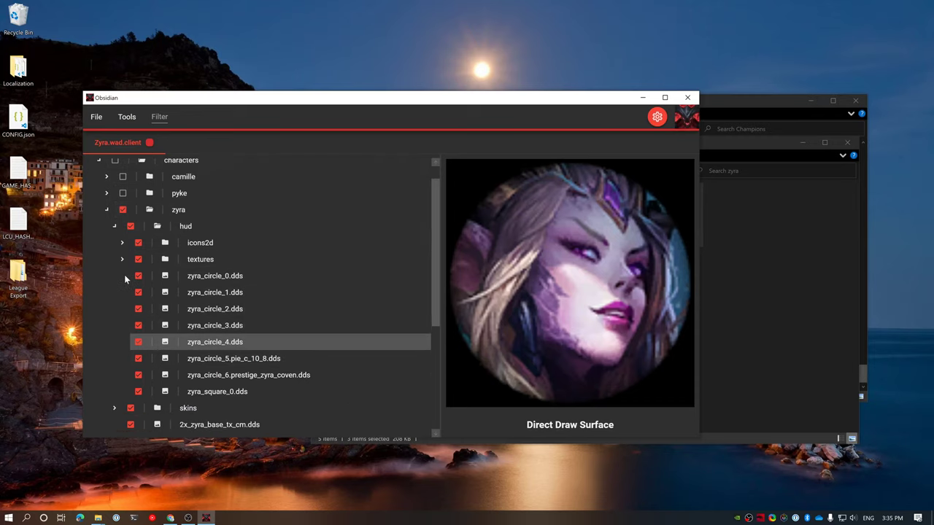
scroll(124, 275, up, 1)
scroll(123, 270, down, 4)
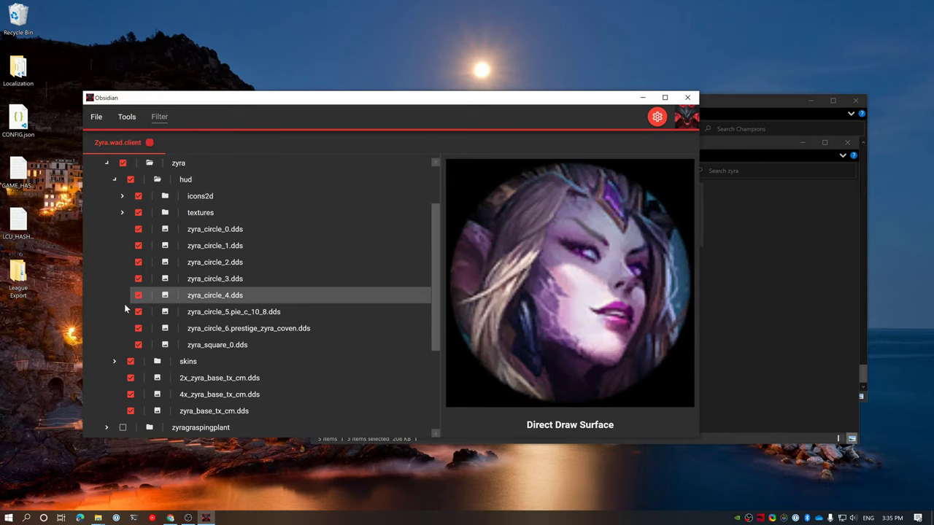
click(115, 361)
scroll(194, 355, down, 4)
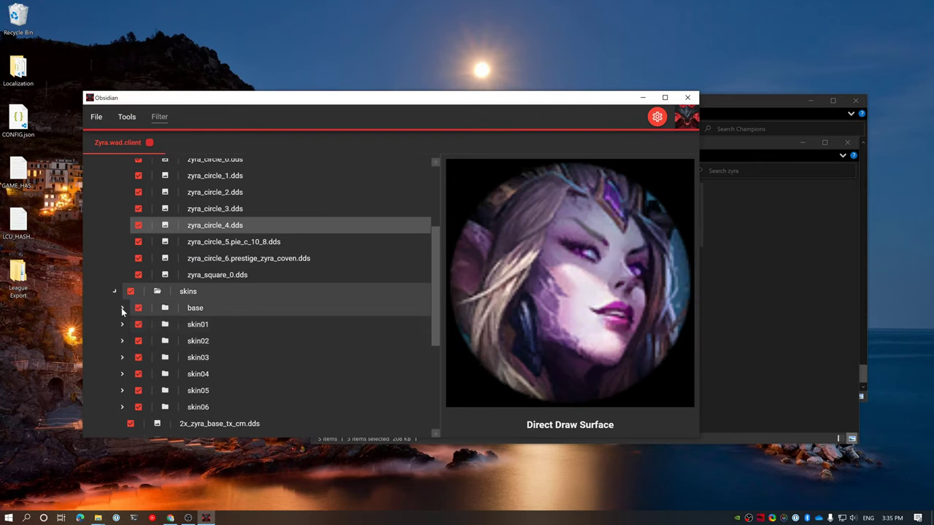
double_click(195, 309)
click(230, 313)
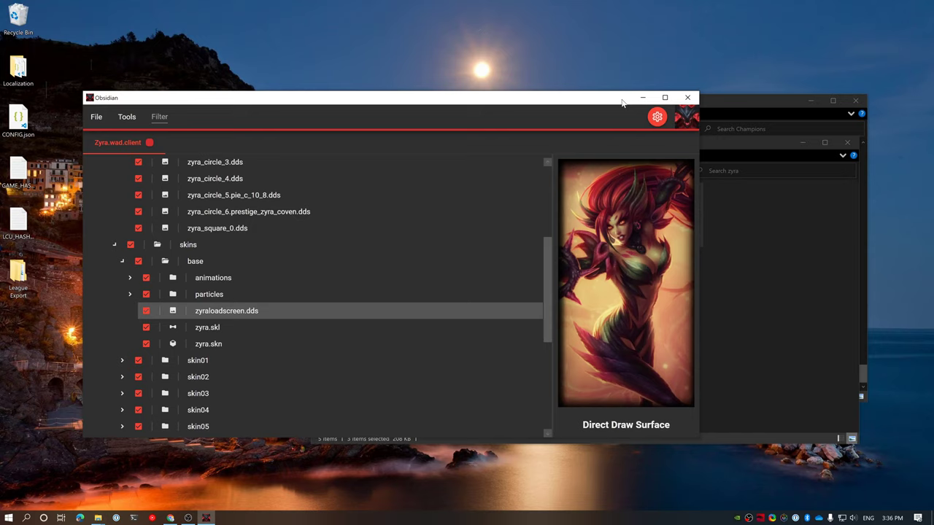
- Preview the 2x_, 4x_ and plain zyra_base_tx_cm.dds skin textures in turn
drag(622, 103, 505, 111)
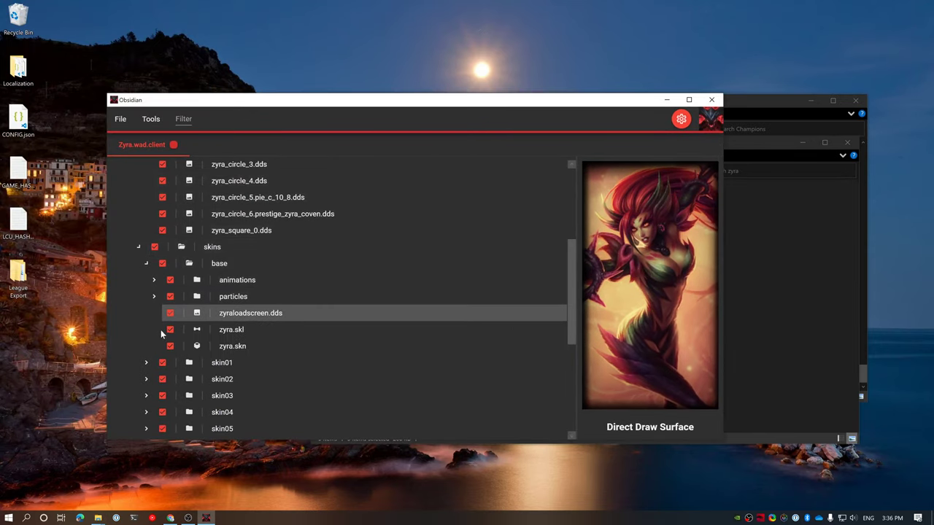
scroll(170, 325, down, 3)
click(233, 347)
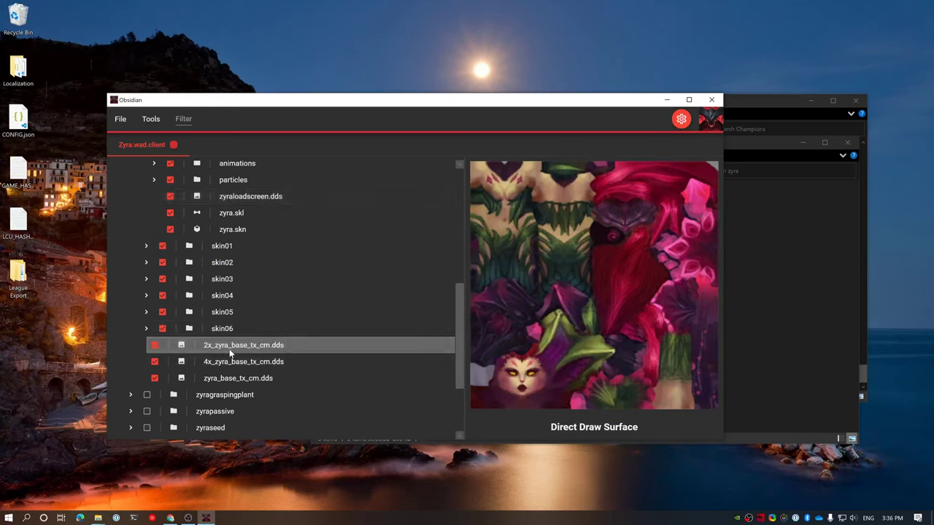
click(241, 362)
click(268, 377)
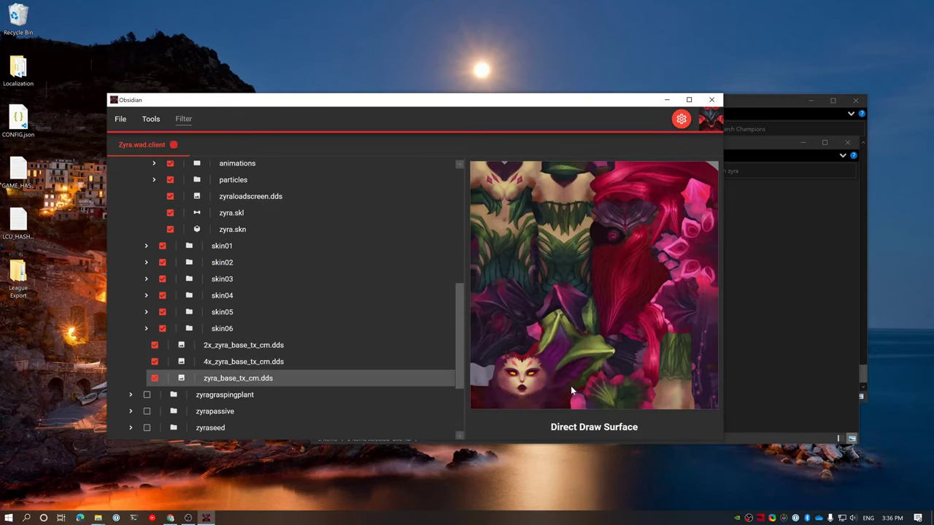
- Close Obsidian and the Champions folder window
click(713, 100)
click(696, 112)
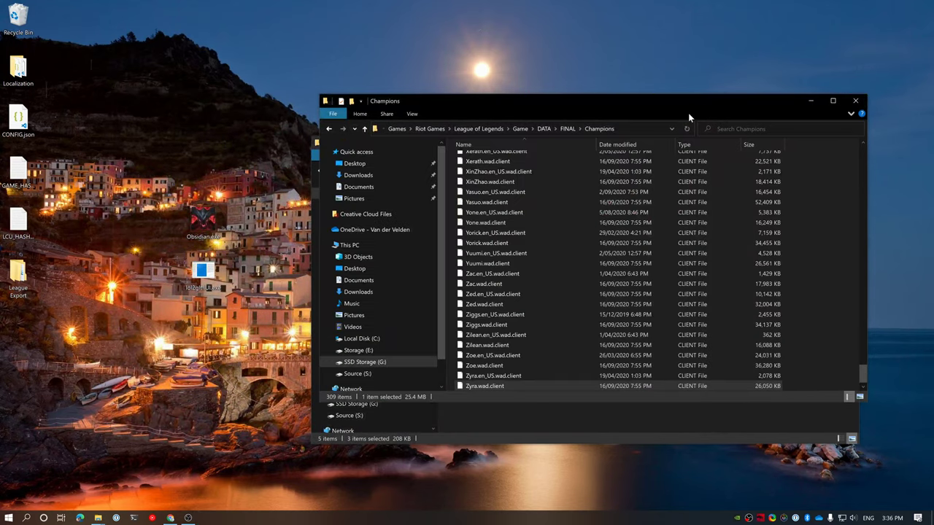
click(855, 100)
- Reposition the zyra folder window and look over its exported items
drag(630, 145, 691, 117)
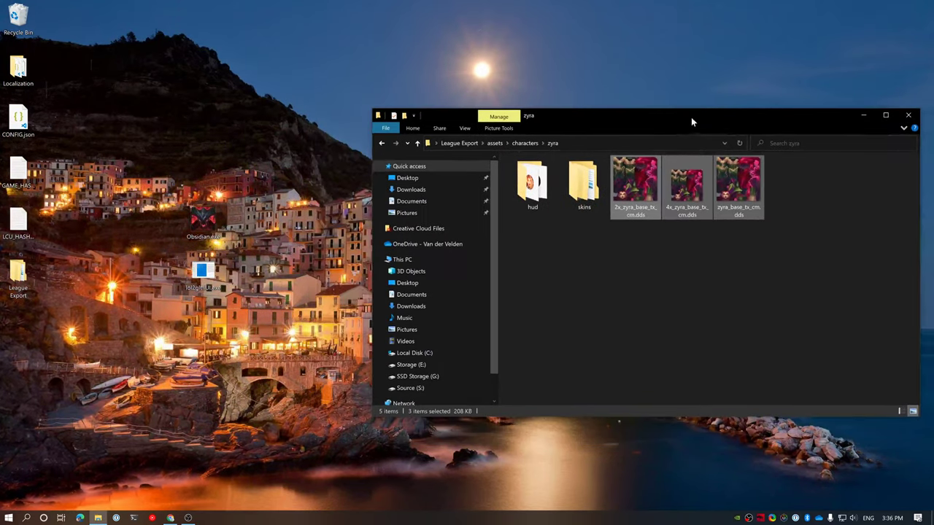
click(819, 248)
drag(849, 232, 524, 166)
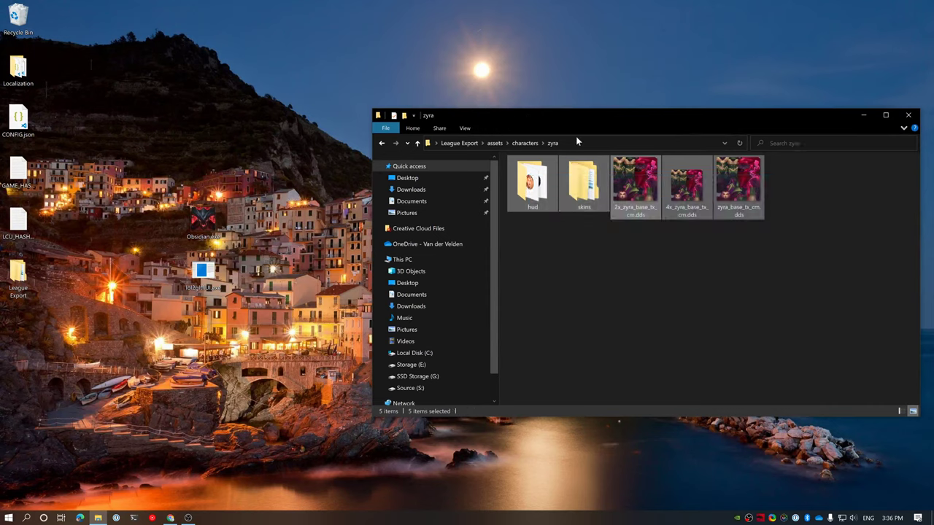
click(659, 288)
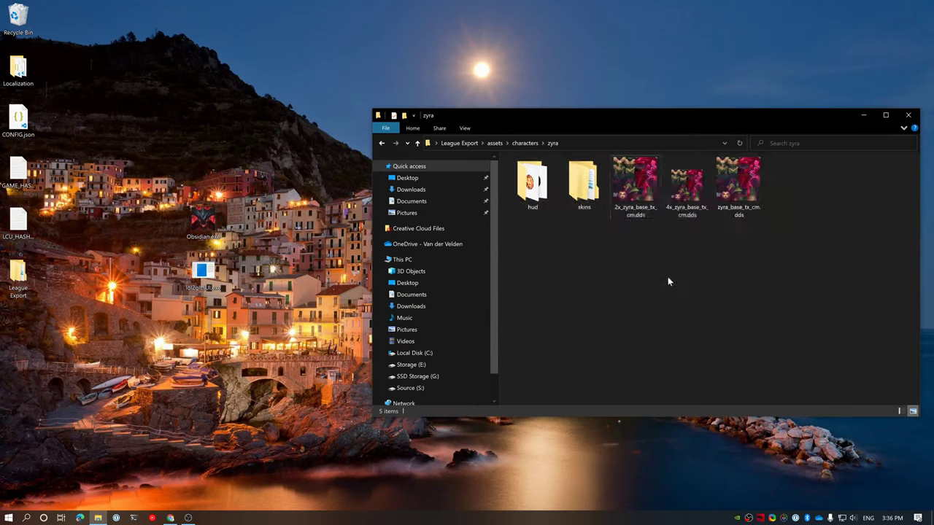
click(687, 182)
- Launch the lol2gltf converter from its desktop shortcut and move it right
click(230, 259)
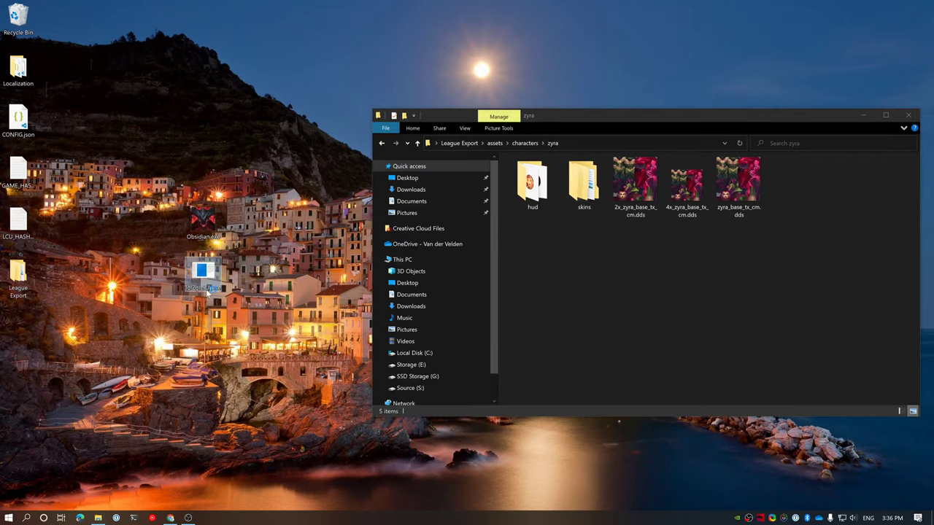
double_click(202, 277)
drag(214, 95, 236, 95)
- Arrange the lol2gltf and zyra folder windows so the converter is fully visible in front
drag(522, 95, 406, 87)
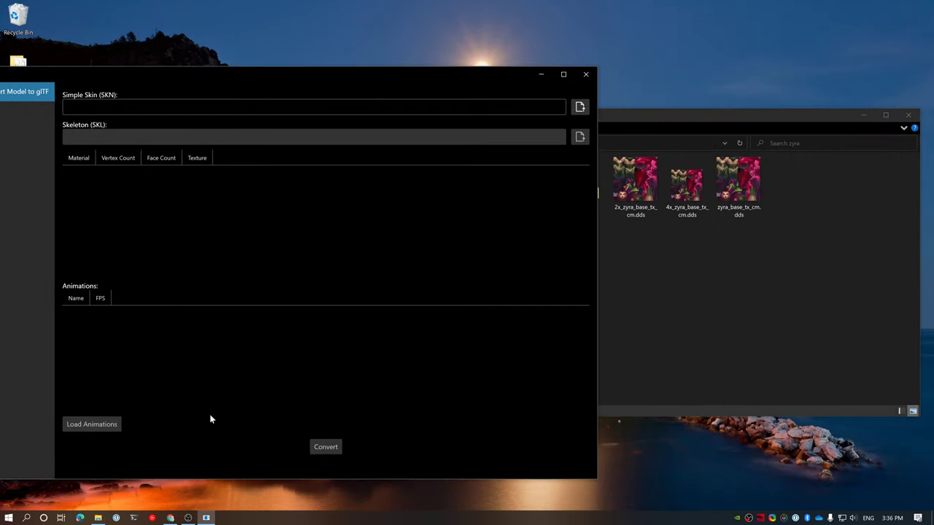
drag(194, 58, 245, 83)
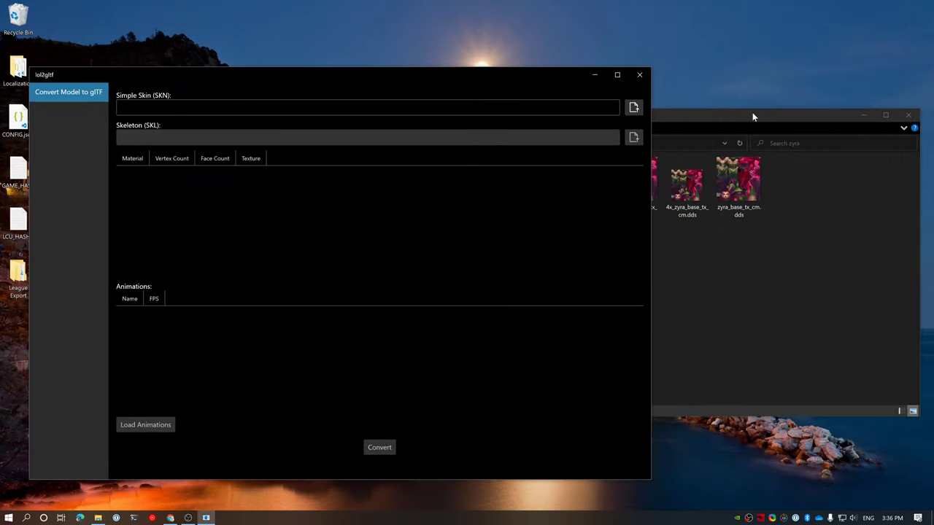
drag(753, 117, 747, 144)
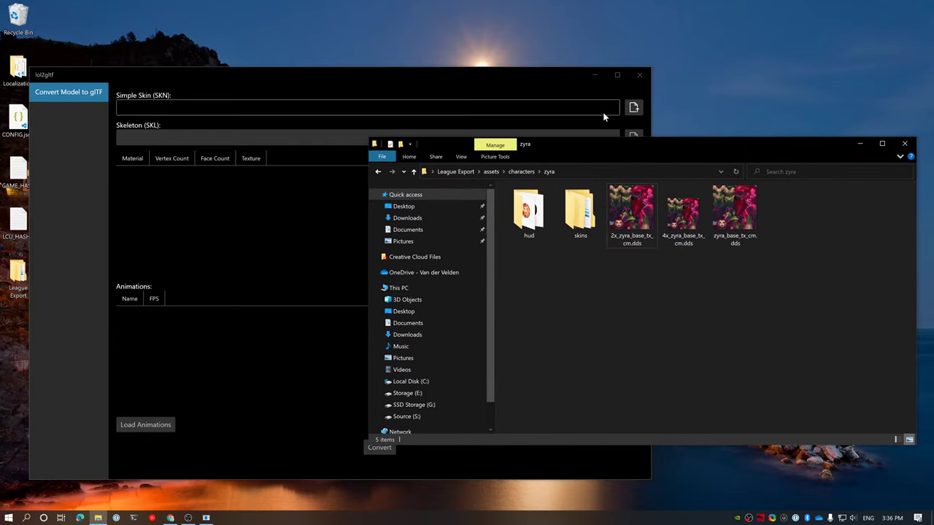
click(542, 85)
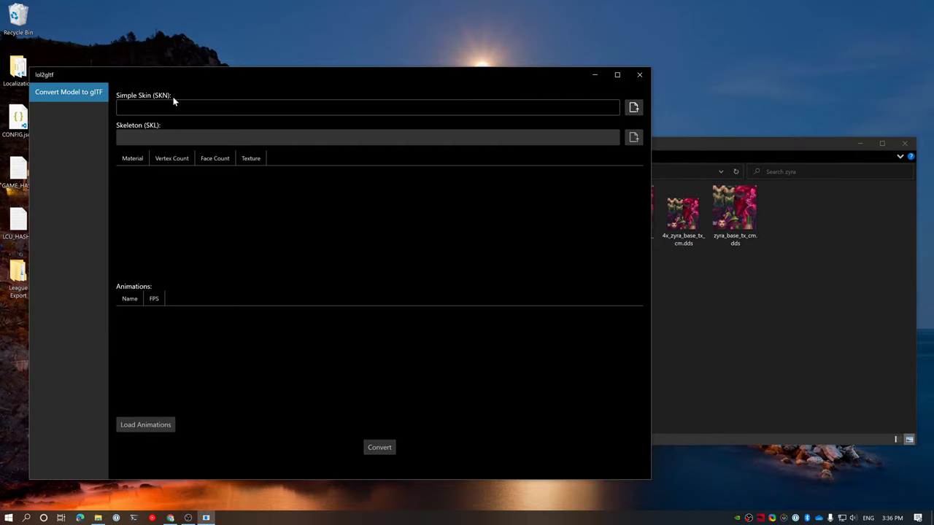
- Browse for the Simple Skin in League Export\assets\characters\zyra\skins\base and pick zyra.skn
click(633, 108)
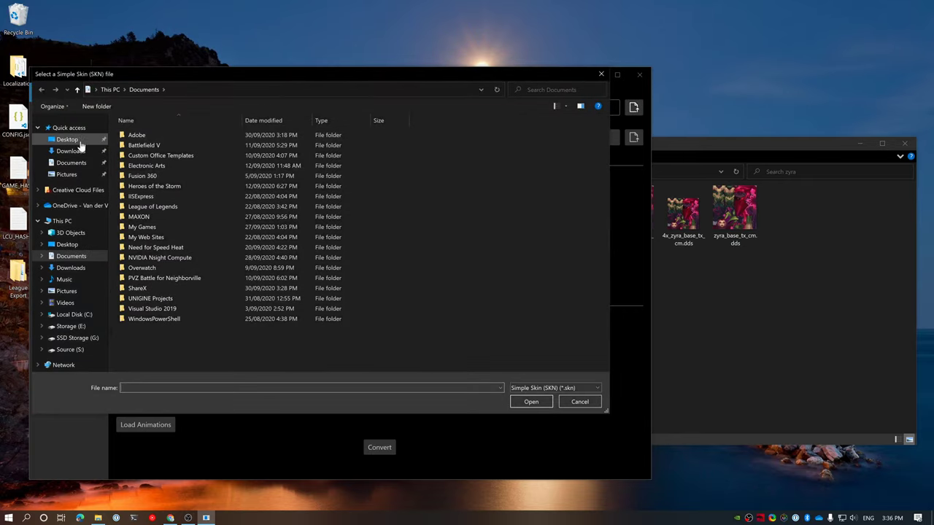
click(80, 140)
double_click(142, 145)
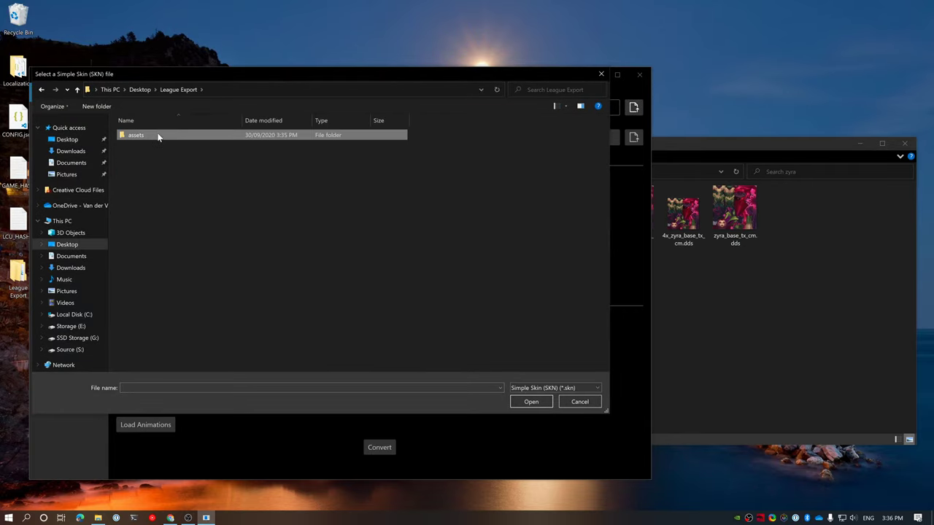
double_click(167, 135)
double_click(164, 135)
double_click(157, 135)
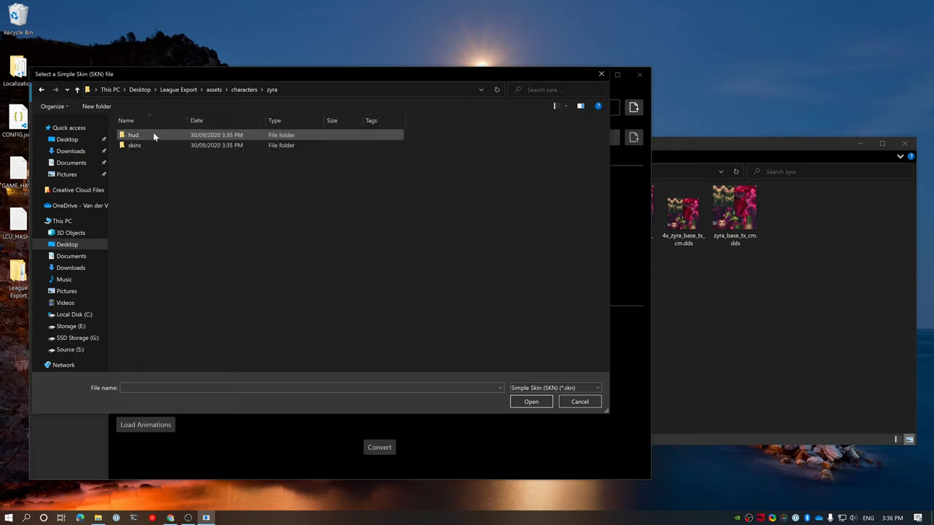
double_click(150, 145)
double_click(166, 187)
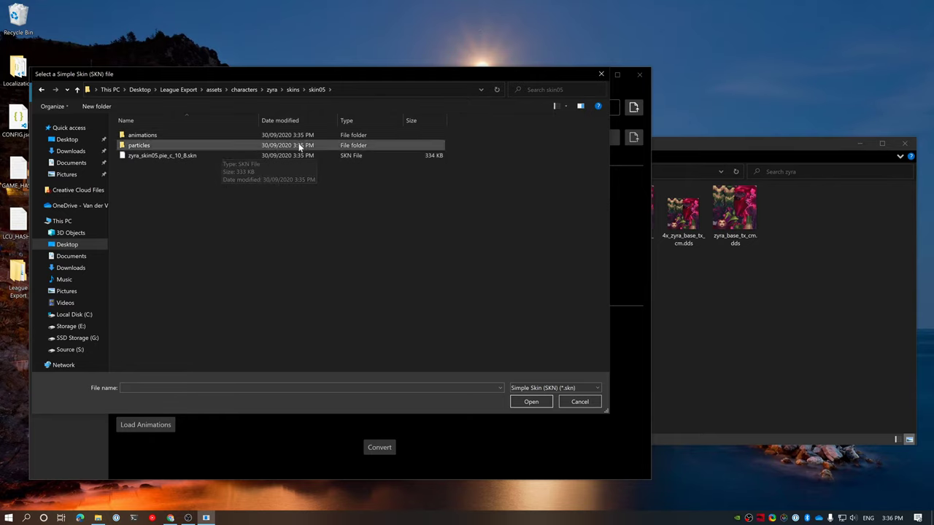
click(290, 89)
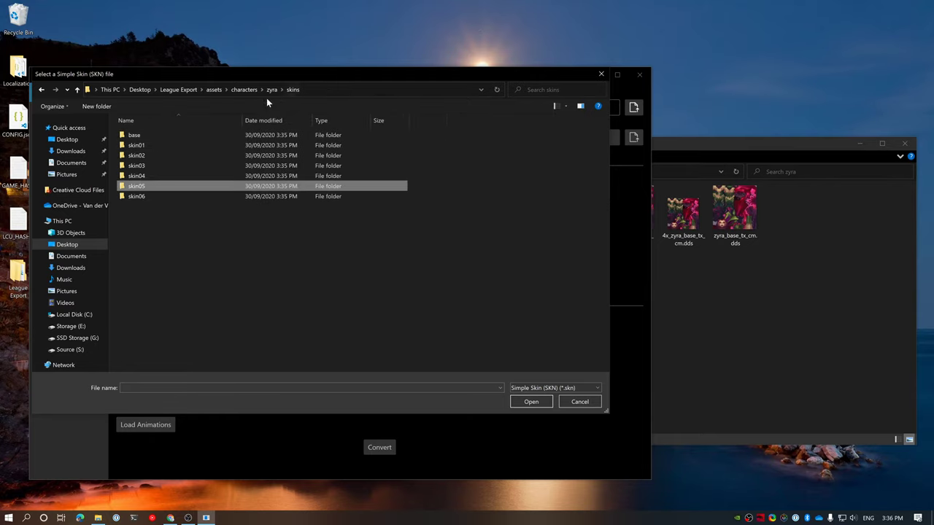
double_click(147, 134)
click(144, 156)
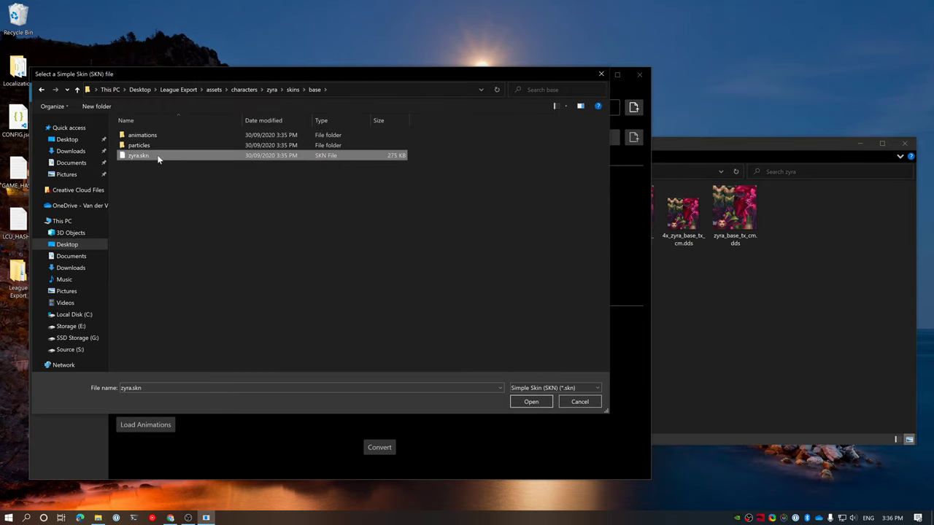
- Load zyra.skn as the simple skin and zyra.skl from the base folder as the skeleton
double_click(152, 156)
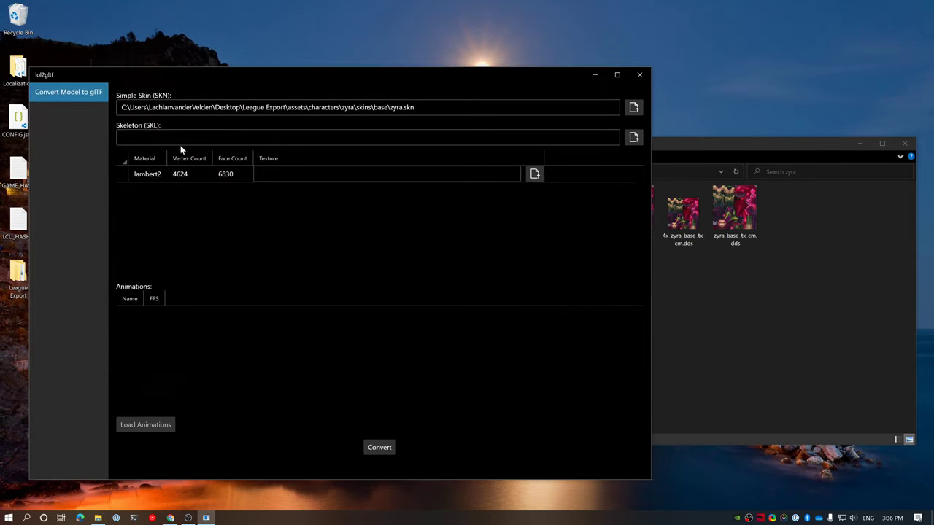
click(633, 141)
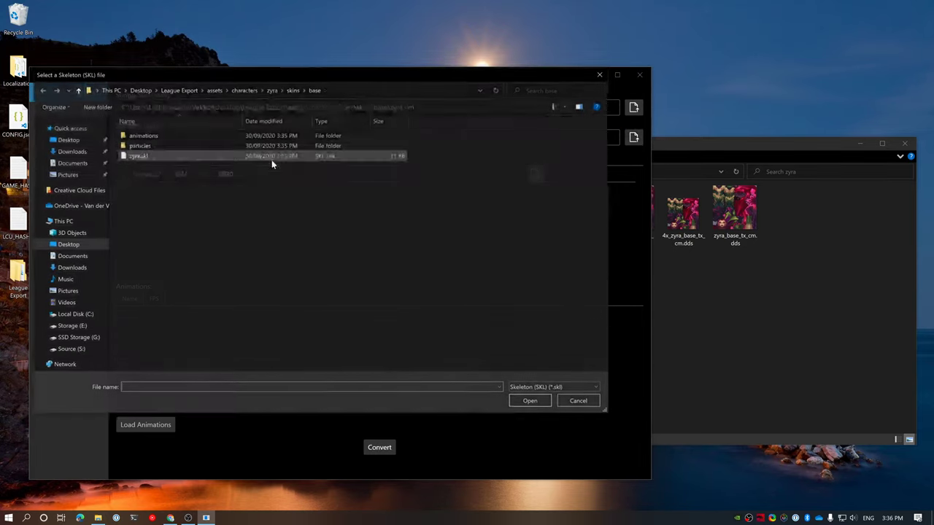
click(175, 155)
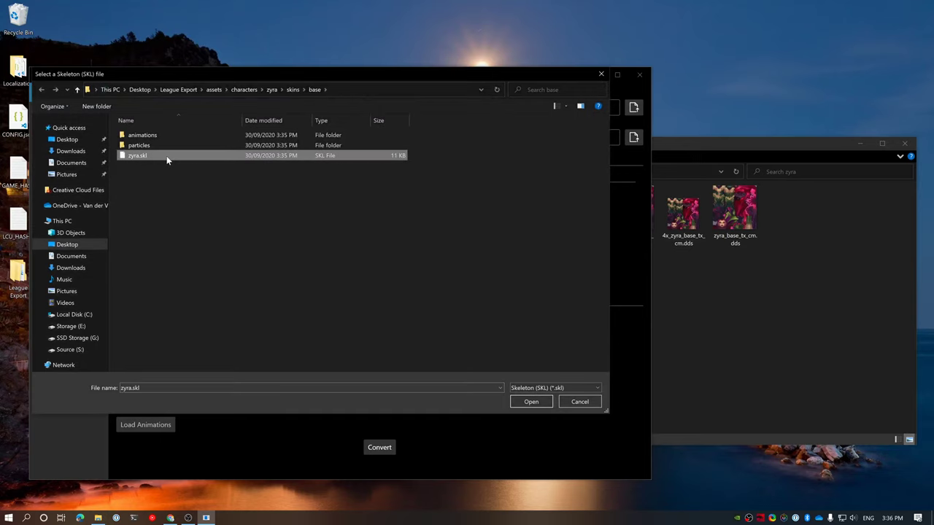
double_click(167, 158)
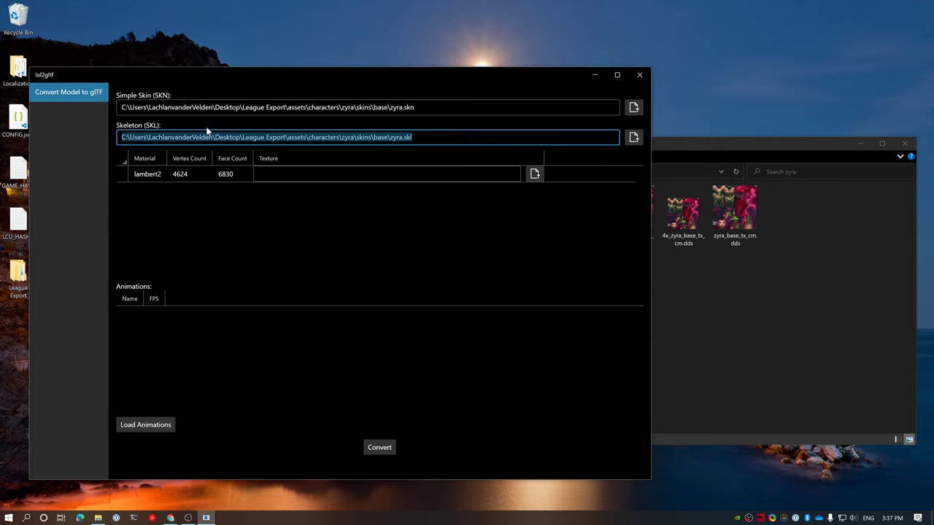
- Select the lambert2 material row and its Texture field
click(176, 179)
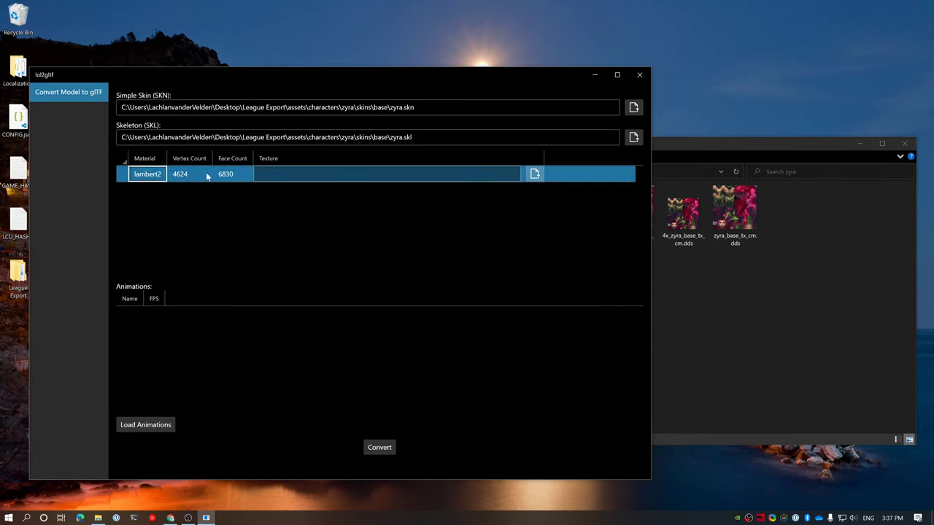
click(328, 173)
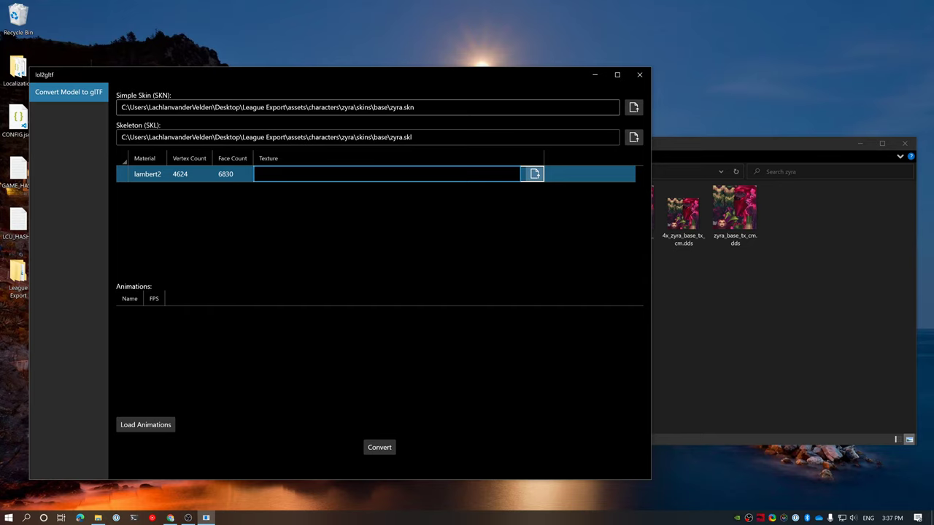
click(365, 108)
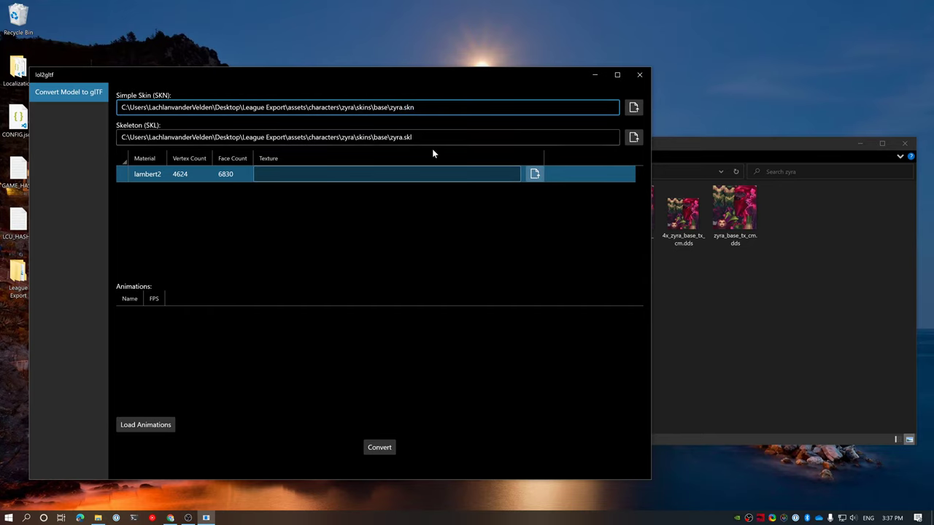
drag(547, 77, 538, 73)
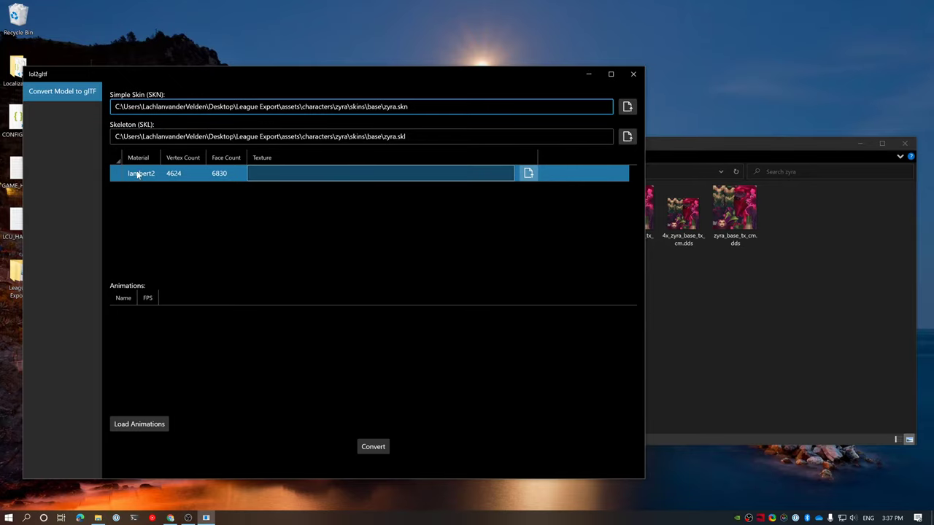
click(143, 174)
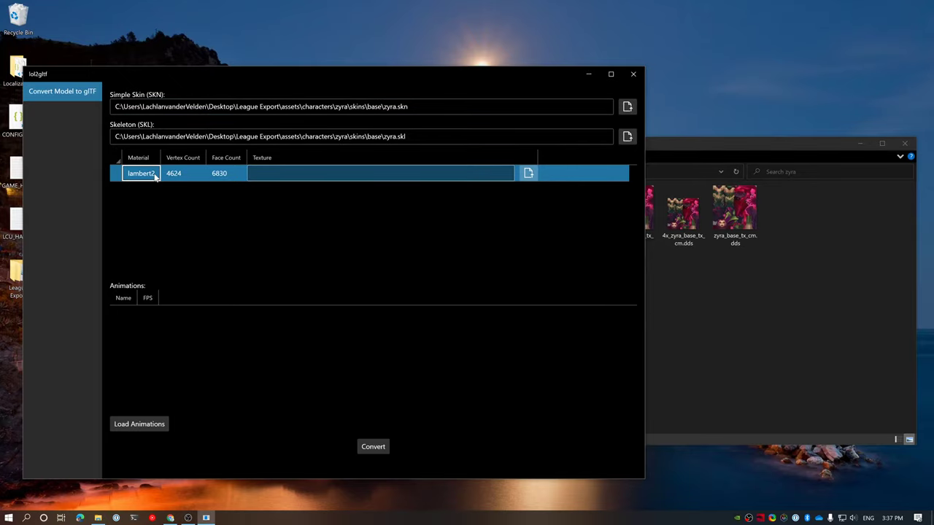
- Browse for the lambert2 texture in the zyra character folder, widening the name column
click(438, 174)
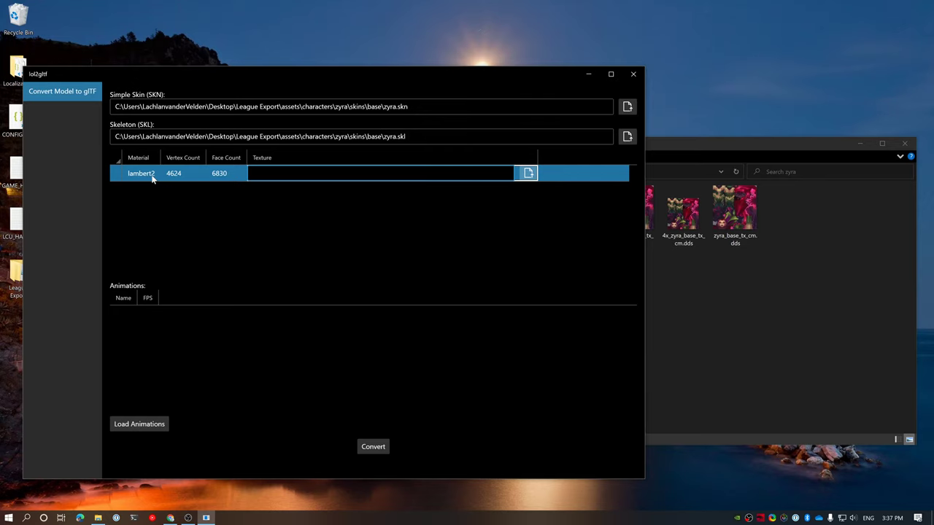
drag(249, 73, 281, 70)
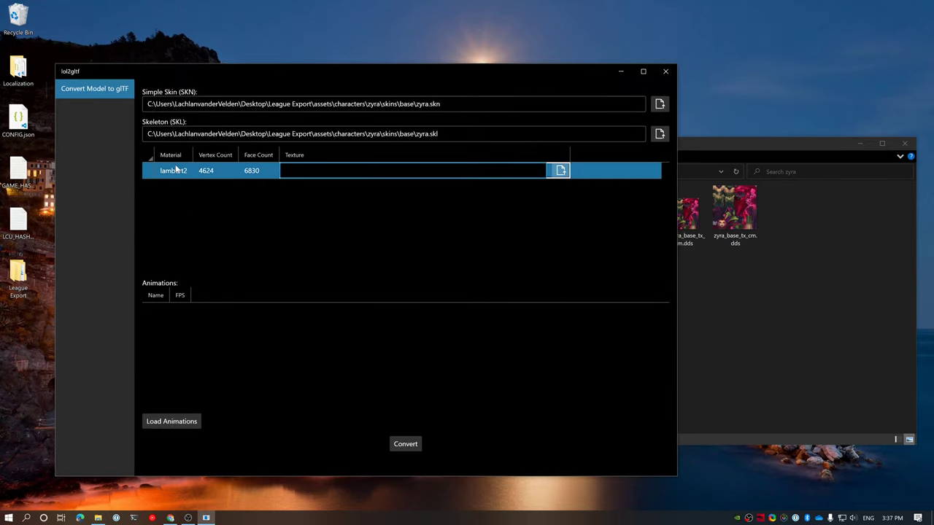
click(560, 170)
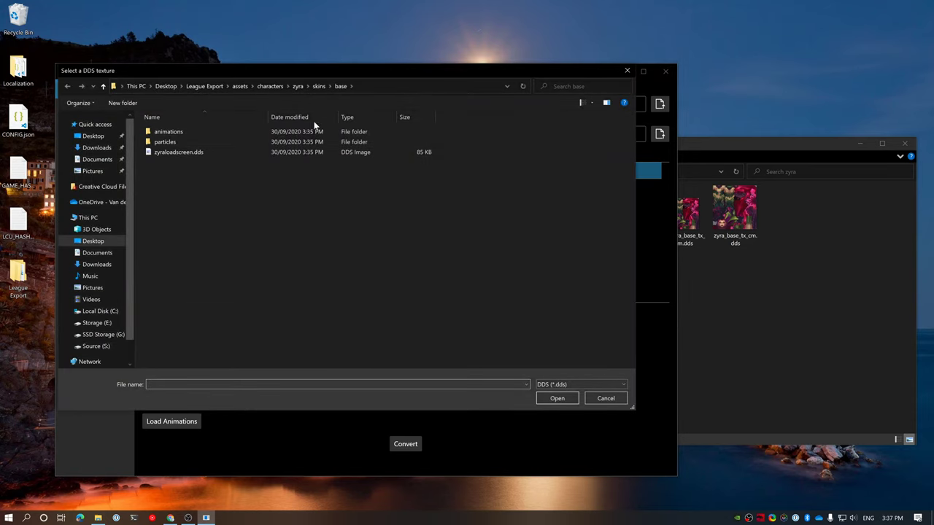
click(319, 86)
click(299, 87)
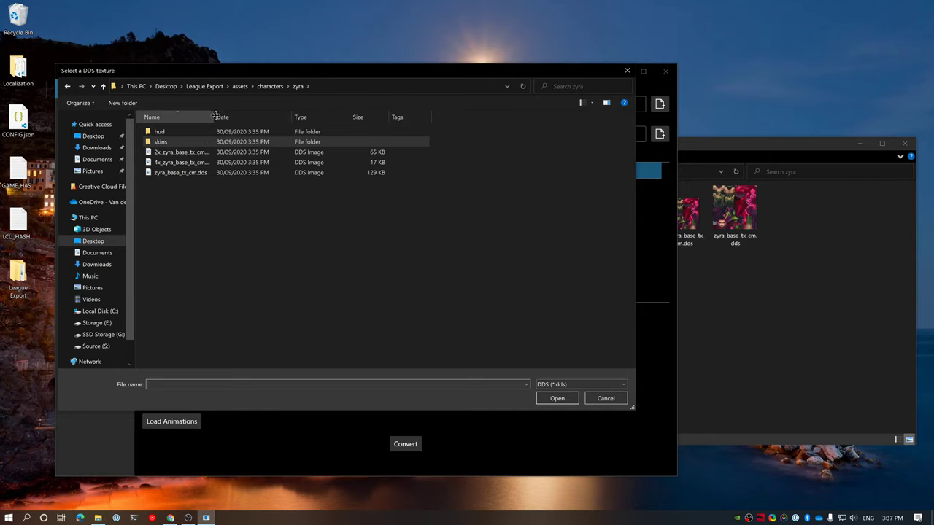
drag(214, 116, 264, 118)
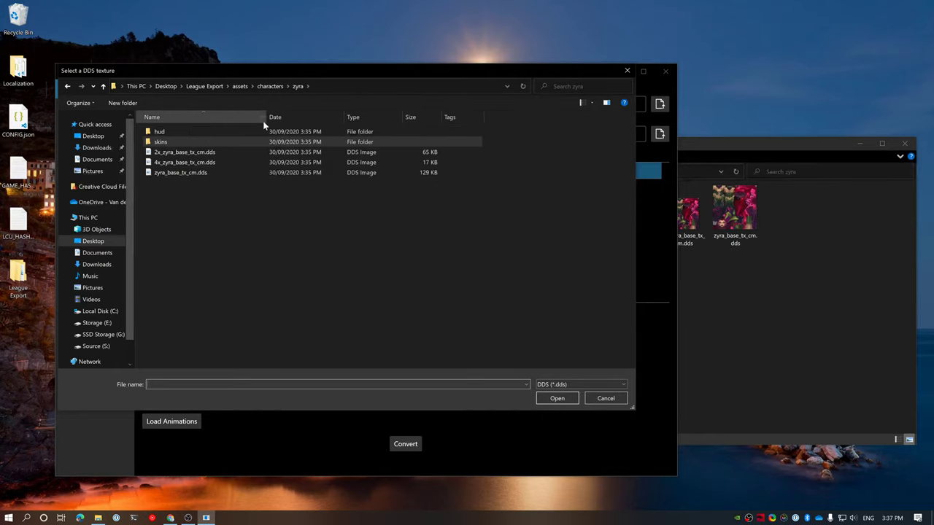
click(211, 151)
click(205, 173)
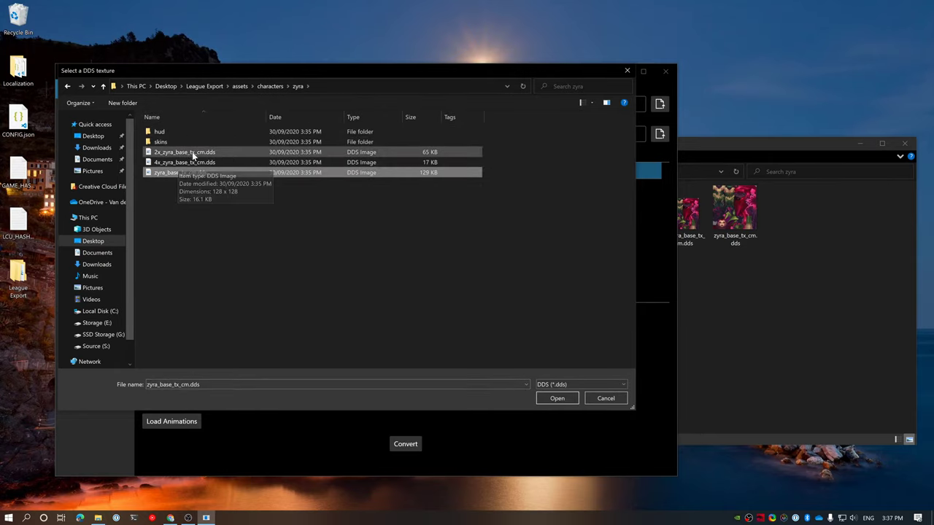
- Compare the 2x and 4x variants and settle on the full-size zyra_base_tx_cm.dds
double_click(183, 141)
double_click(182, 136)
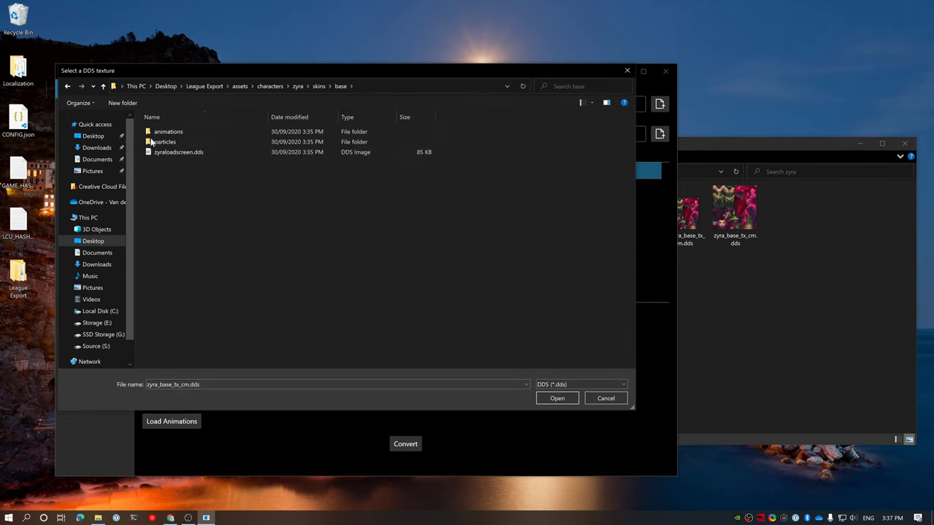
click(298, 86)
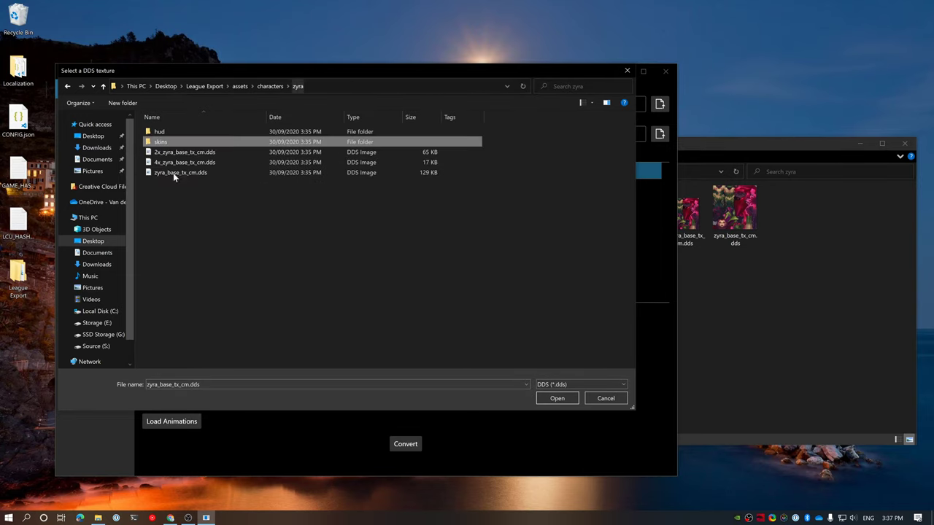
click(197, 162)
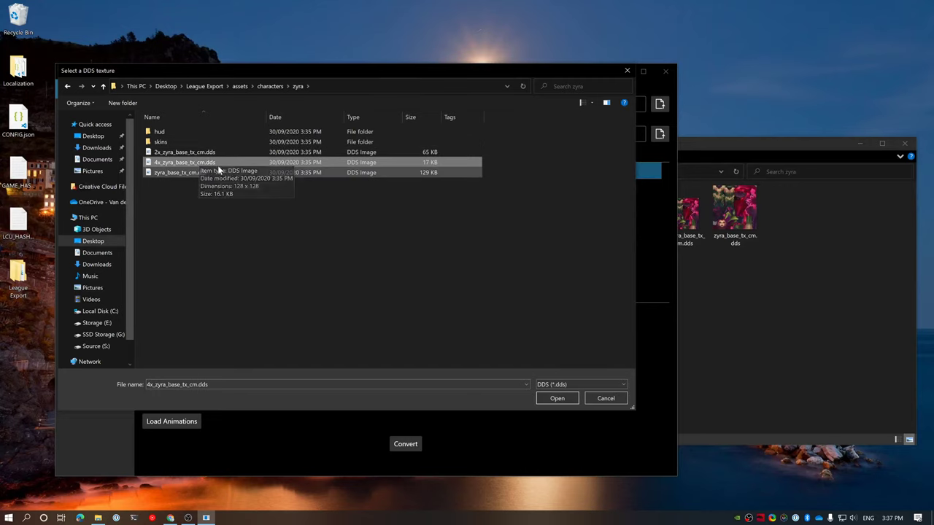
click(429, 173)
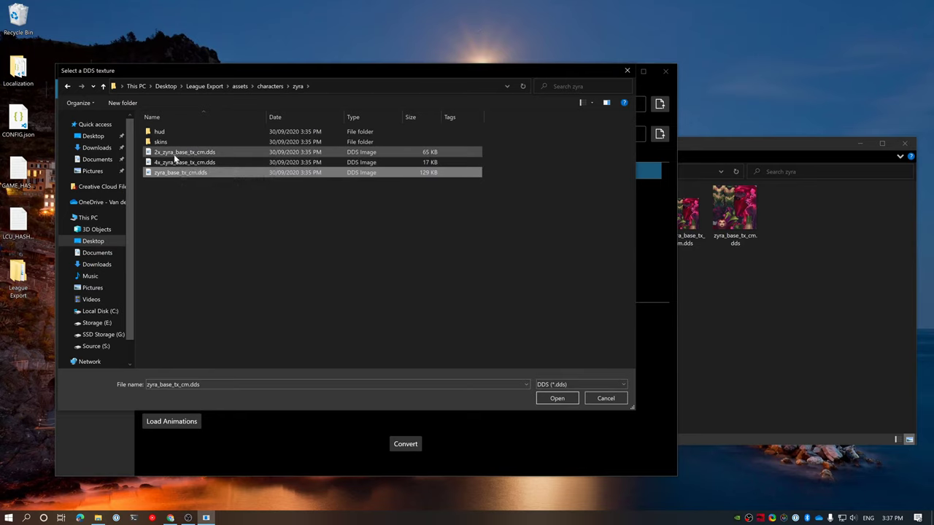
click(440, 153)
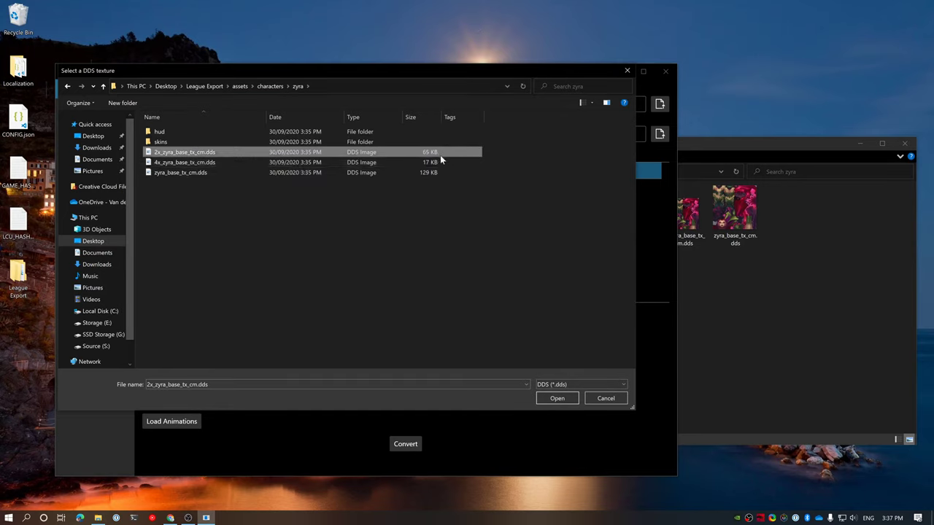
click(439, 162)
click(437, 173)
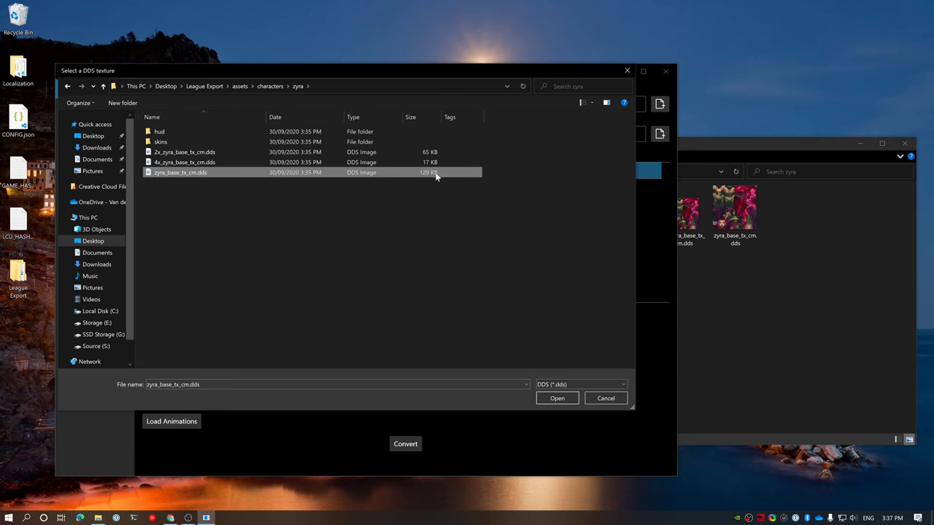
click(444, 153)
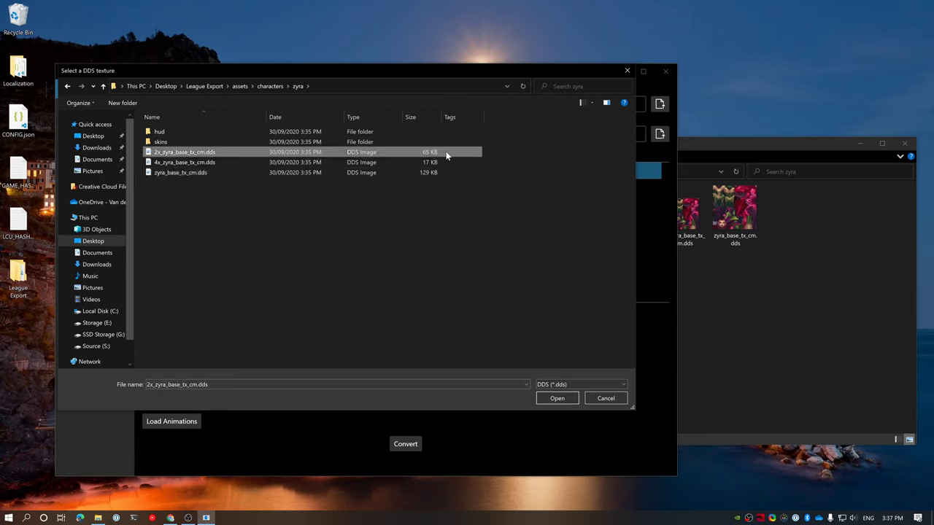
click(432, 162)
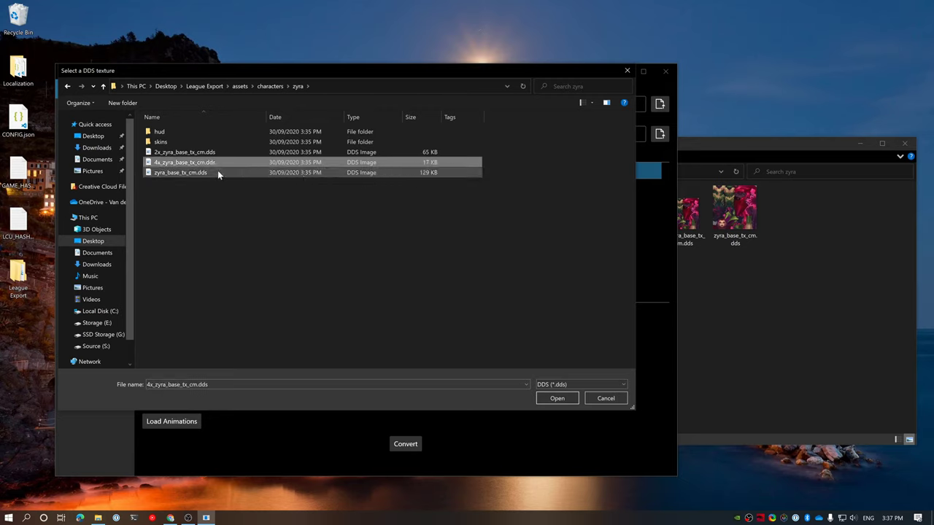
click(247, 173)
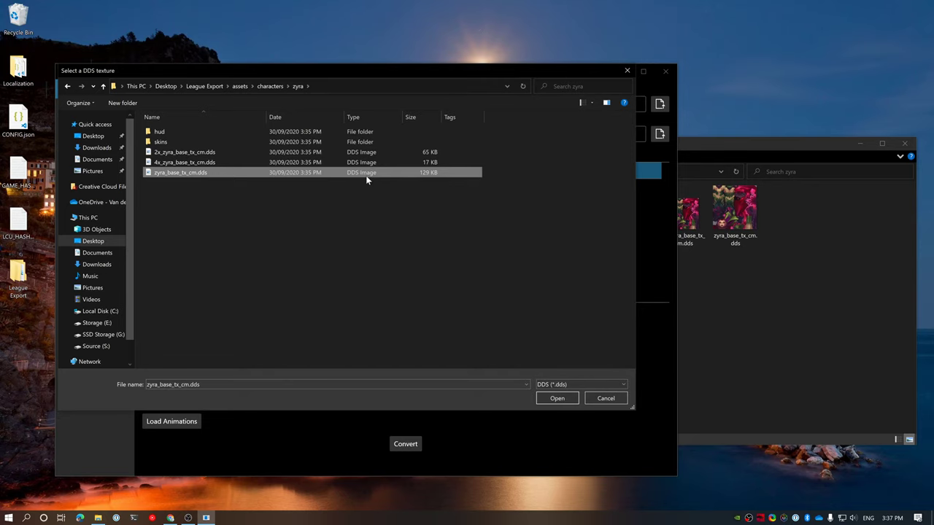
- Assign zyra_base_tx_cm.dds to lambert2, then load every .anm file from skins\base\animations
double_click(385, 172)
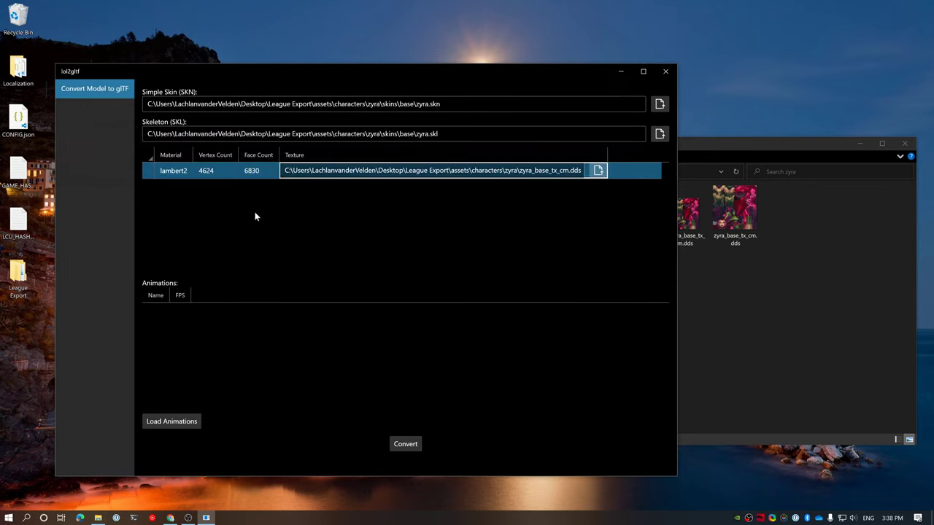
click(181, 426)
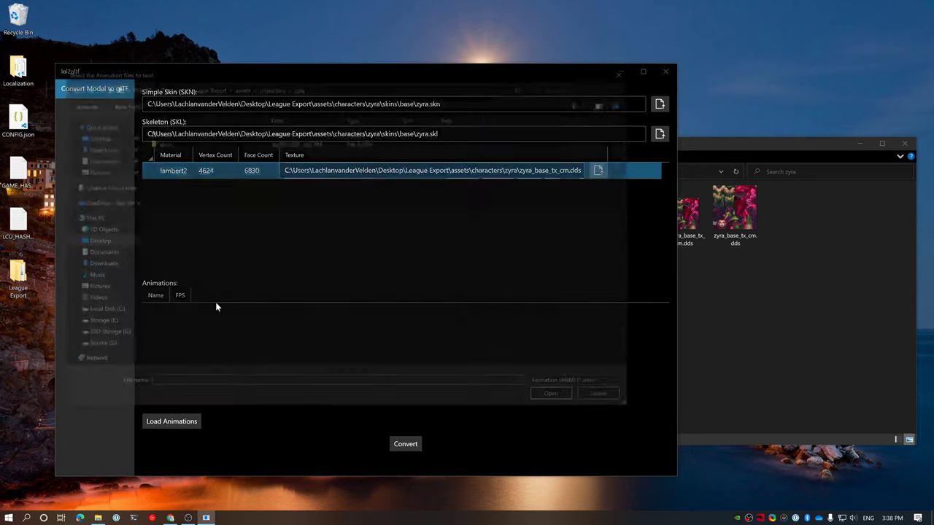
double_click(174, 142)
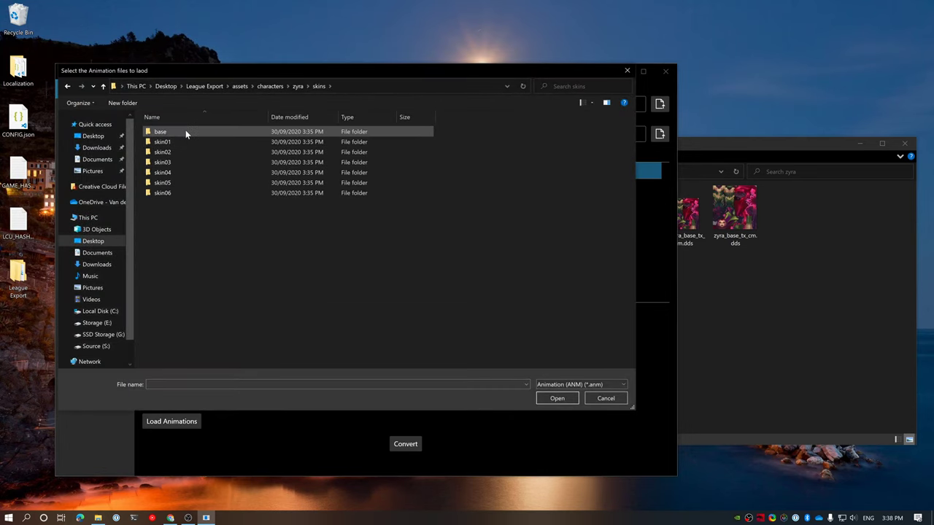
double_click(185, 131)
double_click(184, 131)
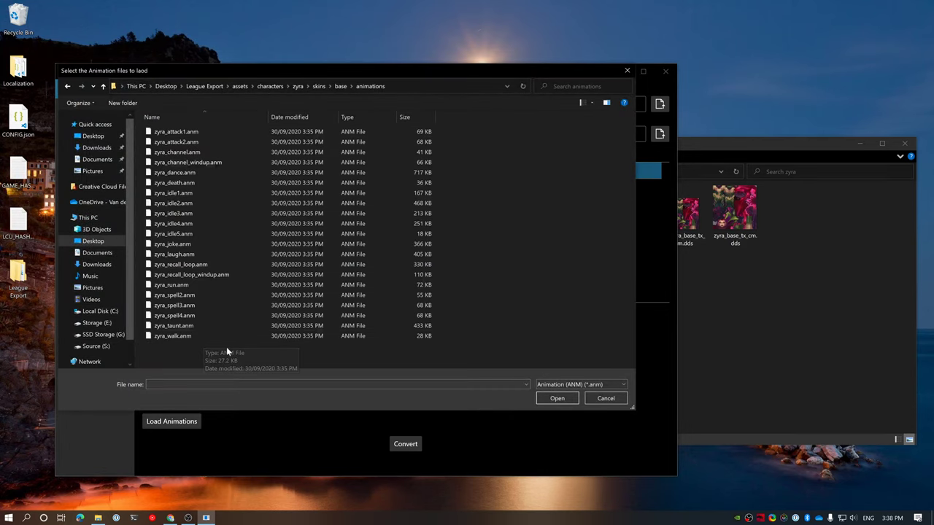
drag(201, 356, 184, 129)
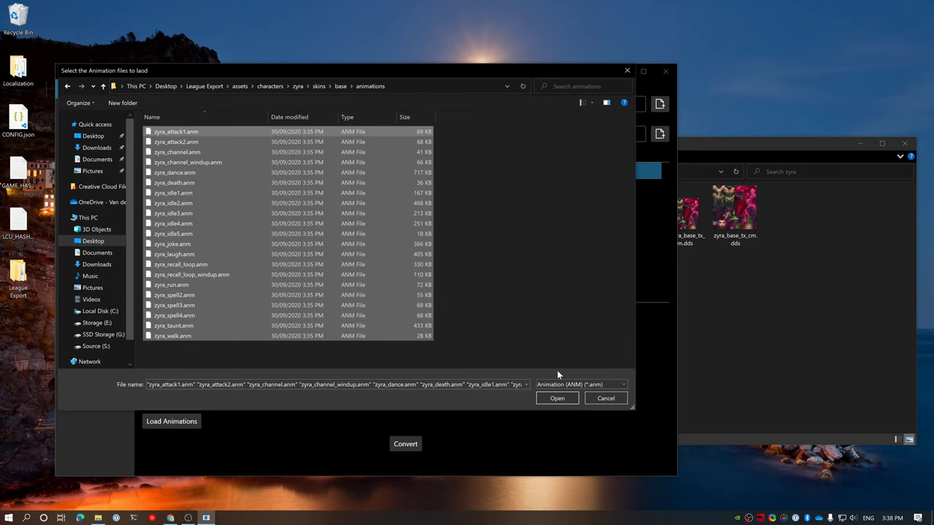
click(557, 400)
- Scroll through the loaded animation list from zyra_attack1 to zyra_walk
scroll(394, 352, down, 5)
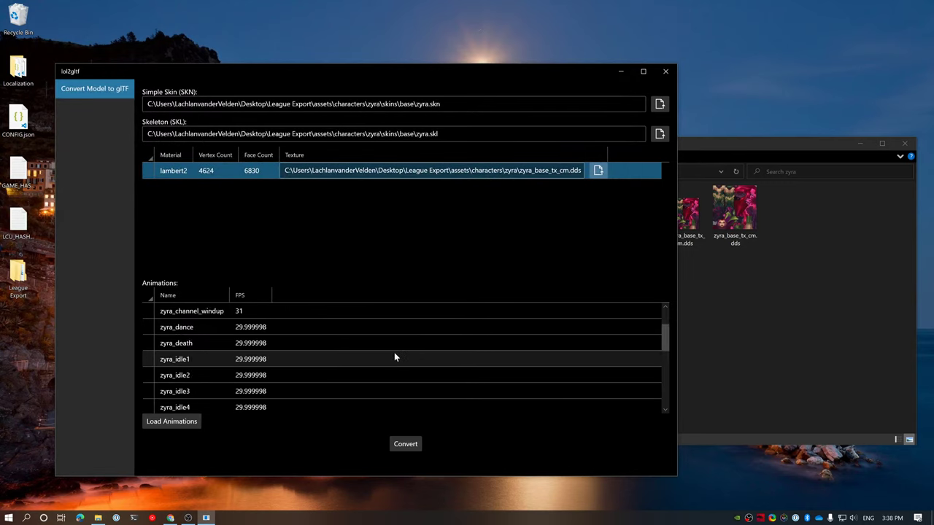
drag(659, 360, 662, 301)
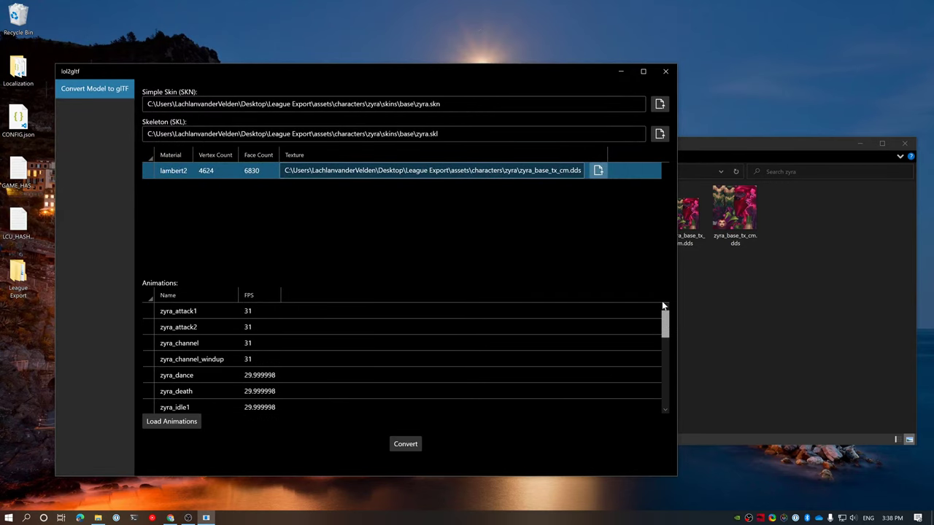
scroll(282, 372, down, 8)
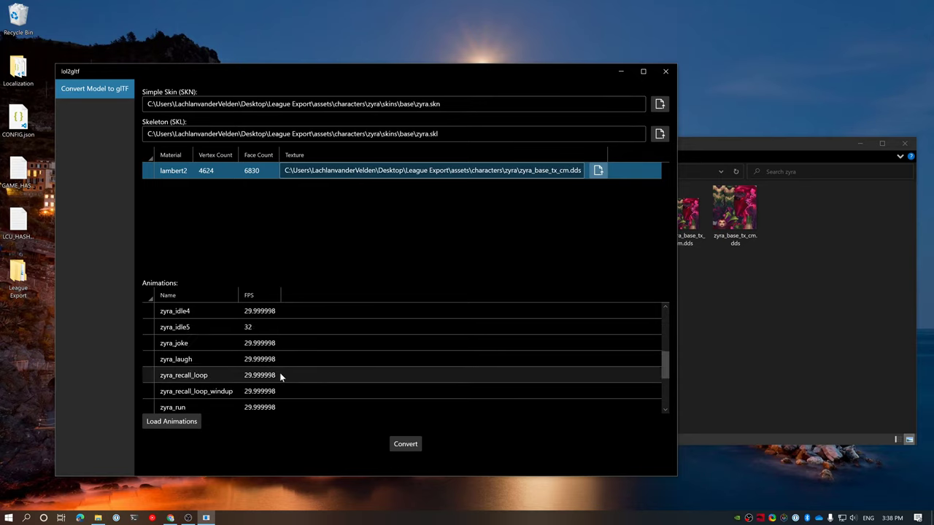
scroll(286, 365, up, 8)
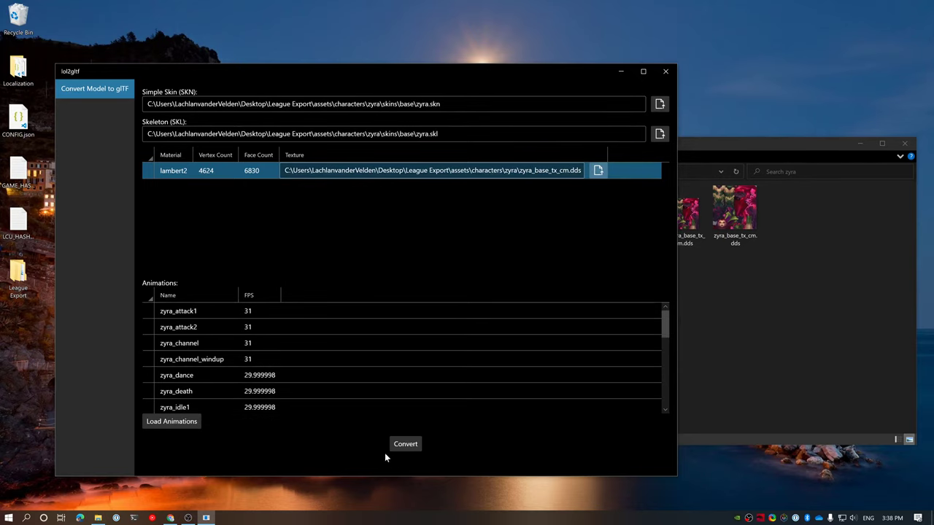
- Start the glTF conversion and create a new League Models folder on the Desktop
click(405, 443)
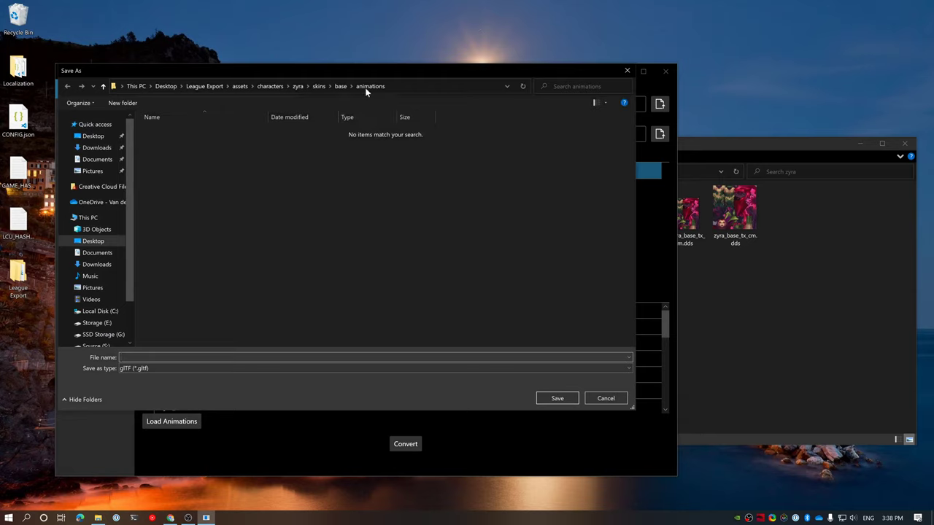
click(176, 86)
right_click(216, 189)
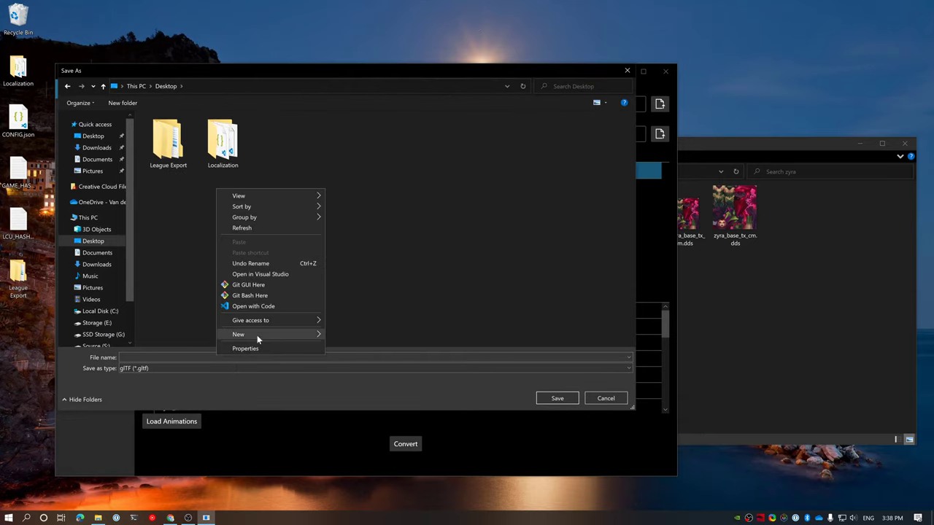
mouse_move(257, 335)
click(349, 335)
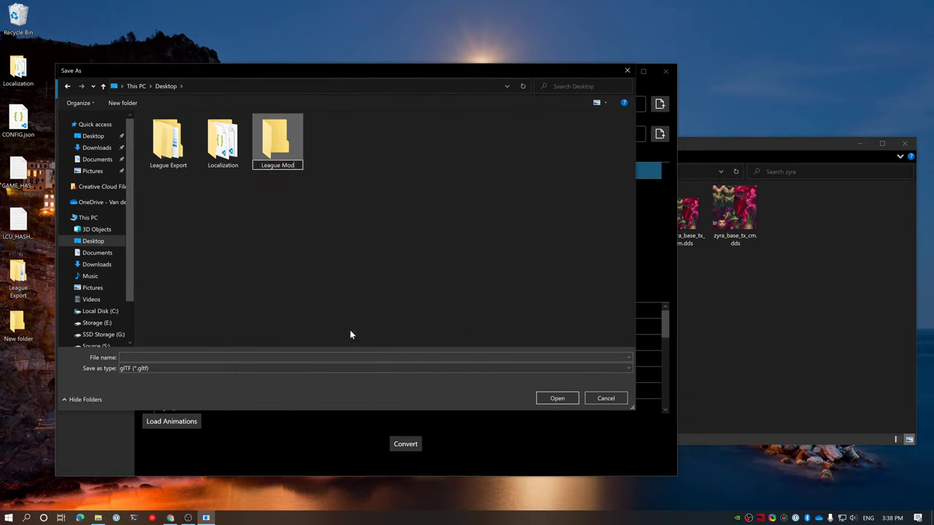
key(Return)
key(Return)
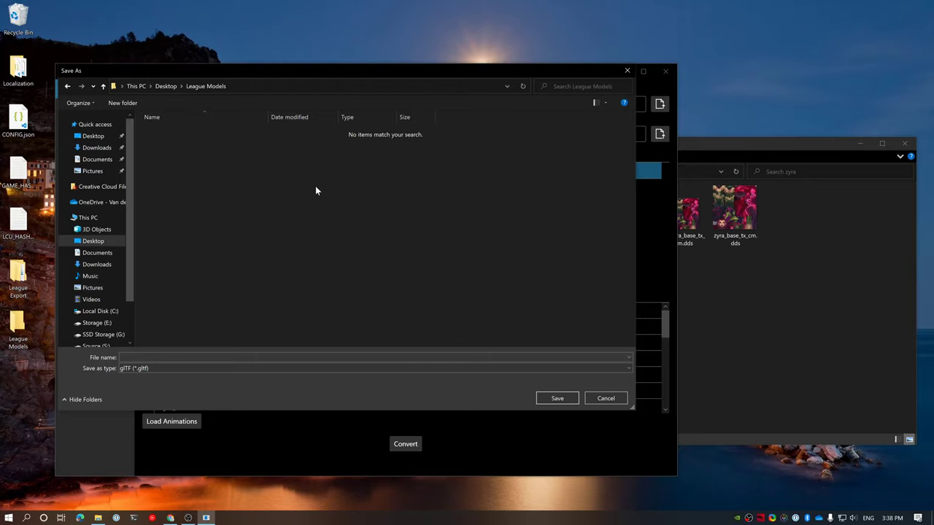
- Name the output zyra_base and run the conversion
click(176, 357)
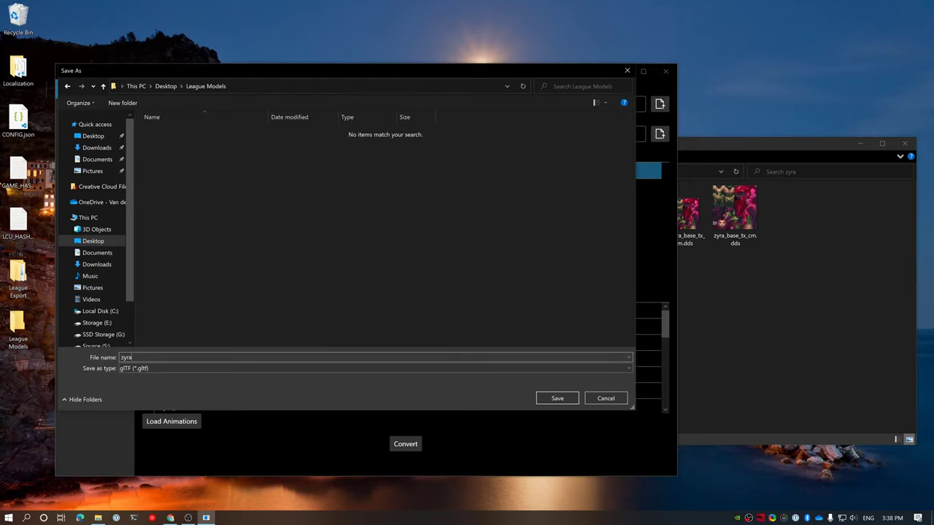
text(zyra_base)
key(Return)
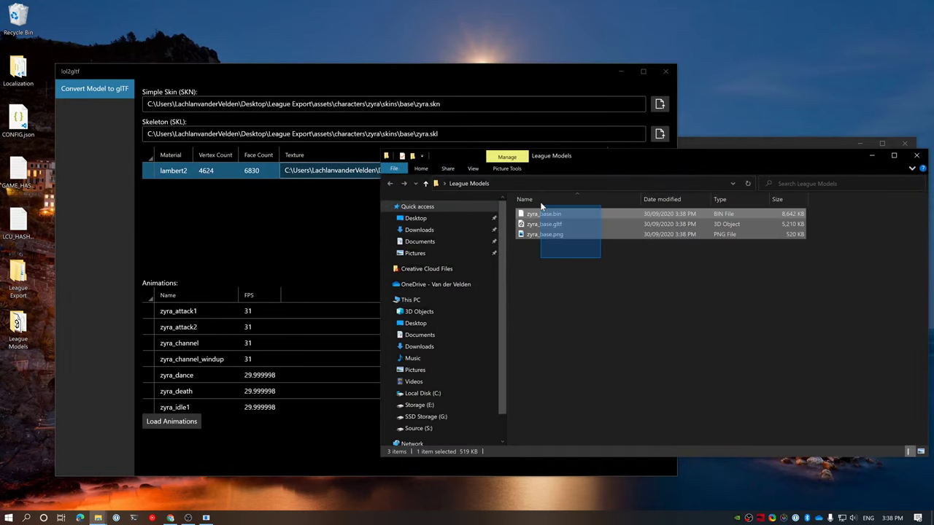
- Open zyra_base.png to inspect the exported texture, then close the preview
drag(594, 269, 575, 242)
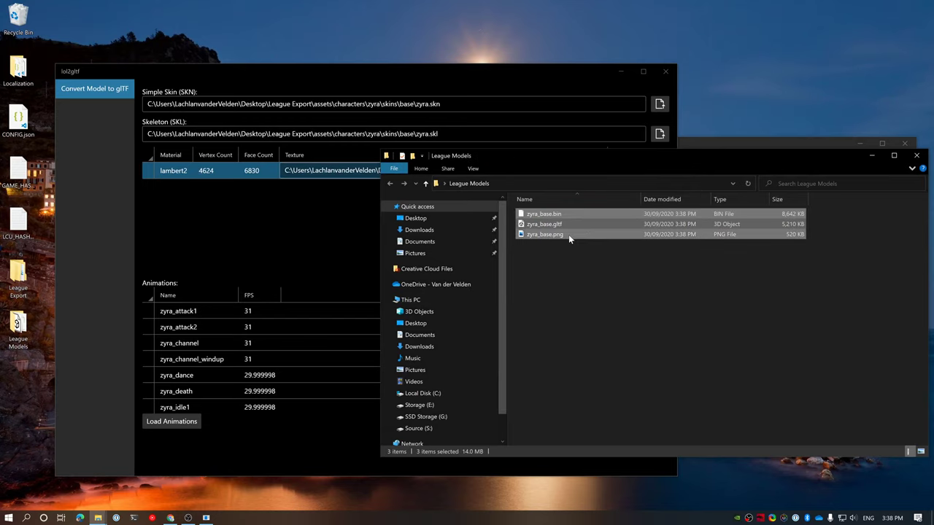
click(568, 234)
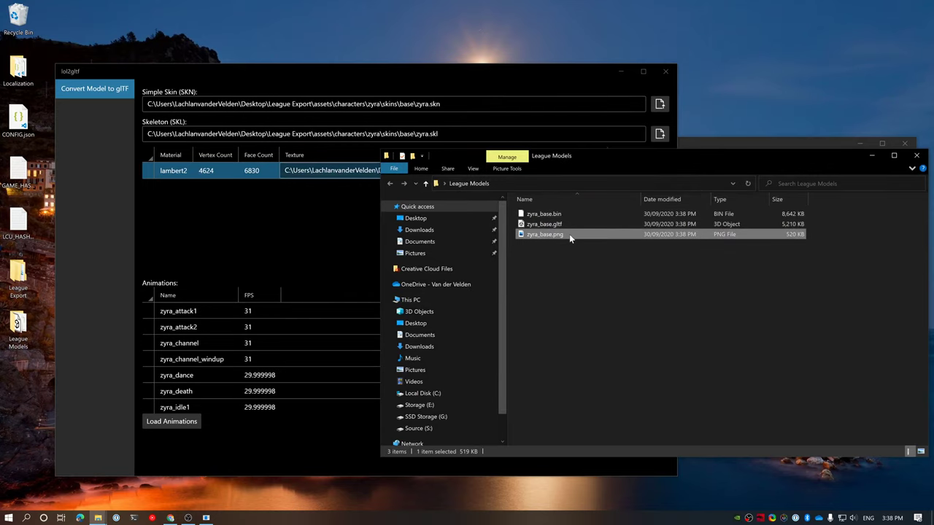
double_click(569, 234)
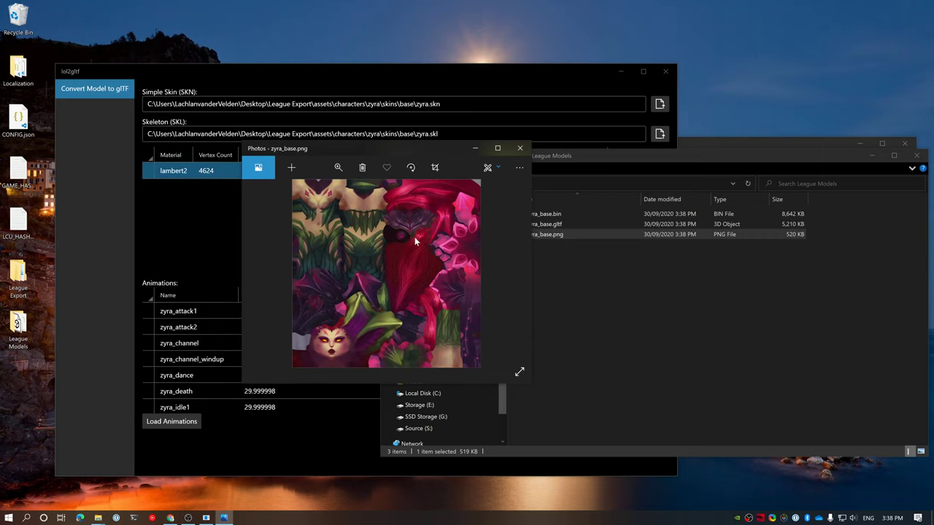
click(525, 148)
- Look over zyra_base.gltf and zyra_base.bin, then open zyra_base.gltf in 3D Viewer
click(598, 224)
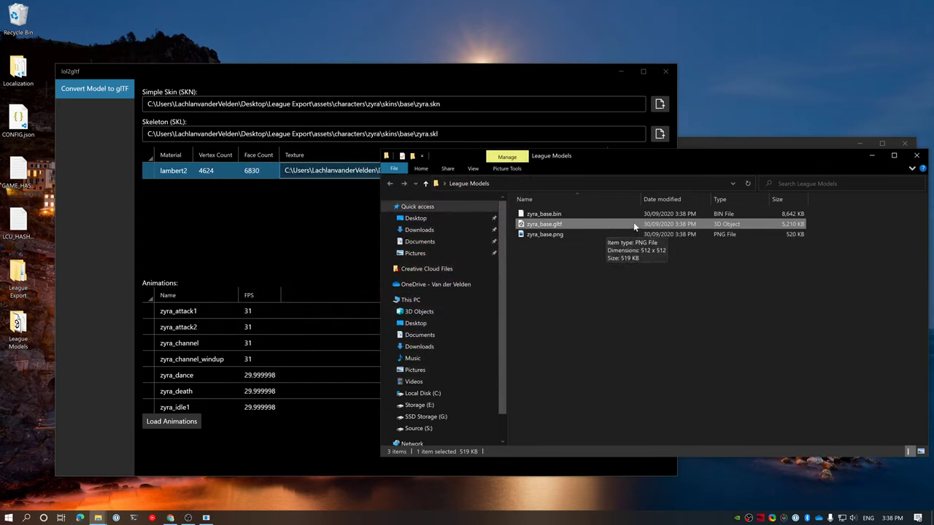
click(574, 213)
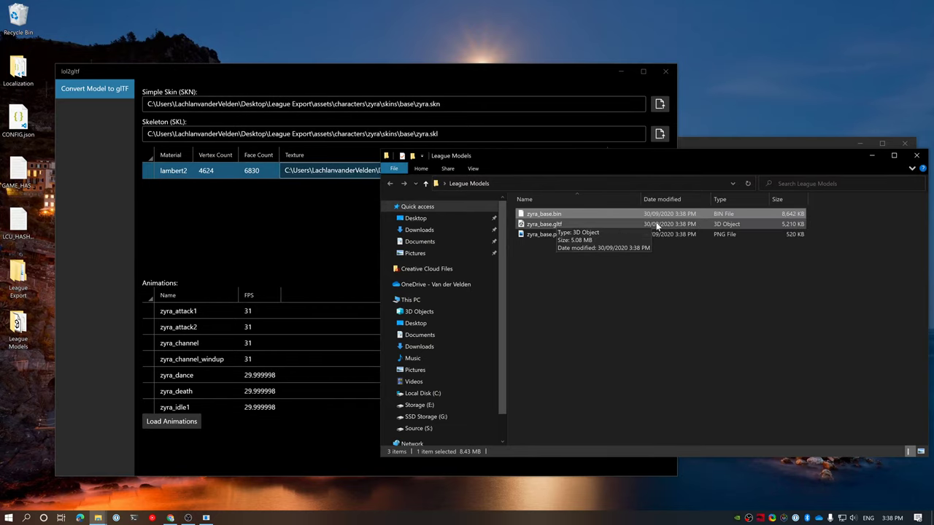
drag(587, 156, 467, 143)
drag(506, 274, 384, 202)
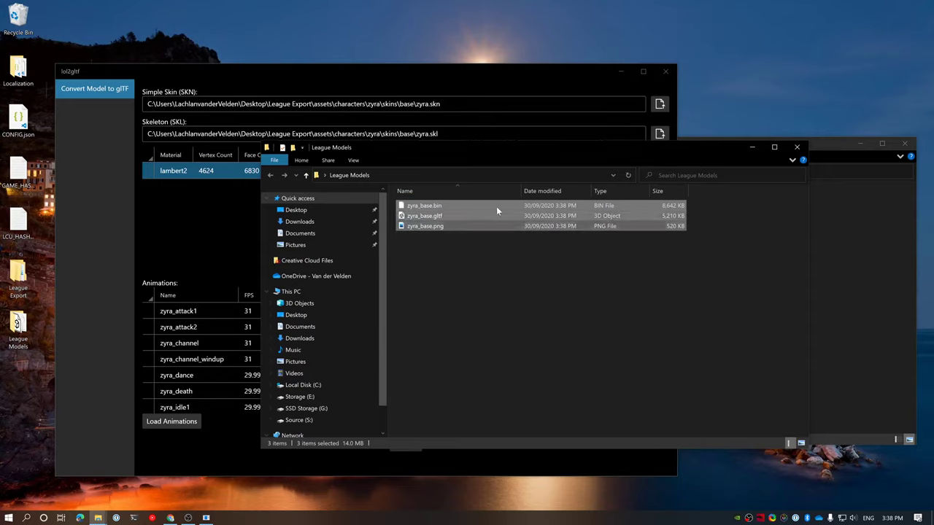
click(436, 235)
double_click(435, 215)
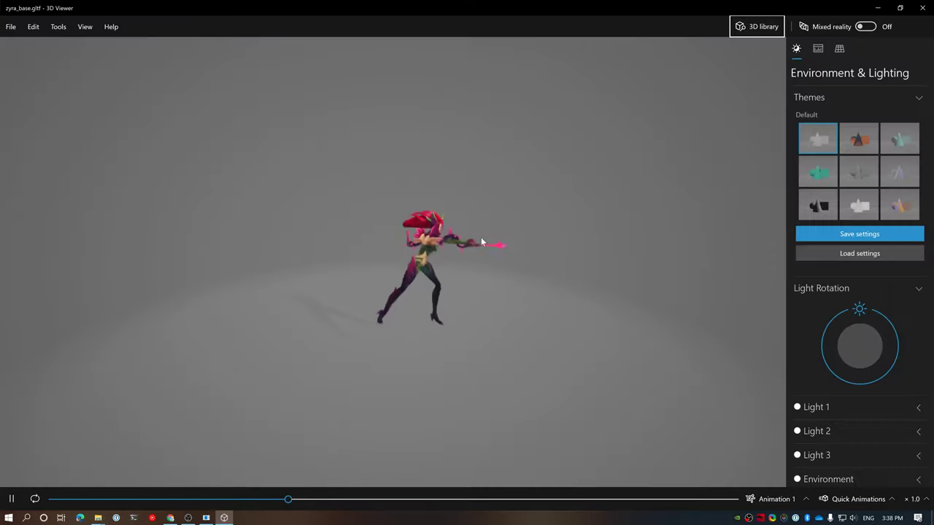
- Pause Zyra's animation in 3D Viewer and orbit her to view her from several sides
scroll(433, 295, up, 5)
key(space)
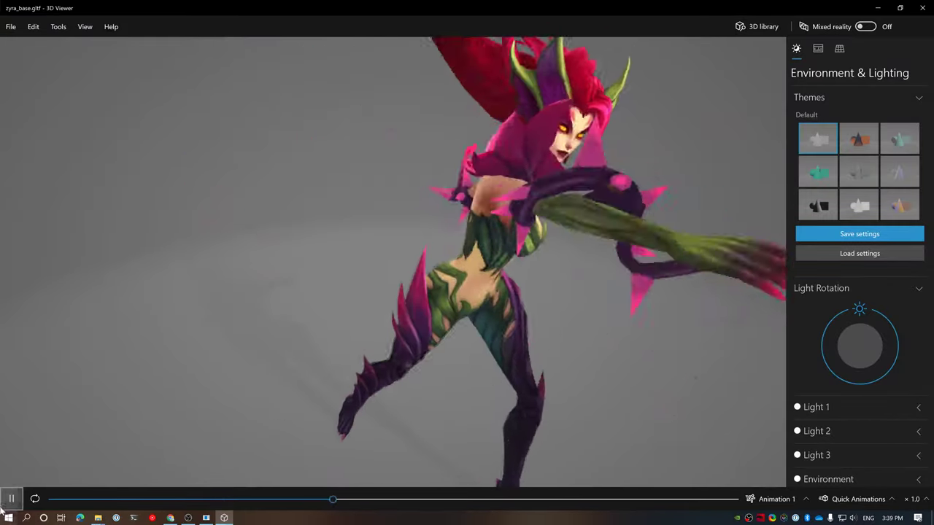
scroll(452, 314, down, 5)
drag(472, 334, 507, 325)
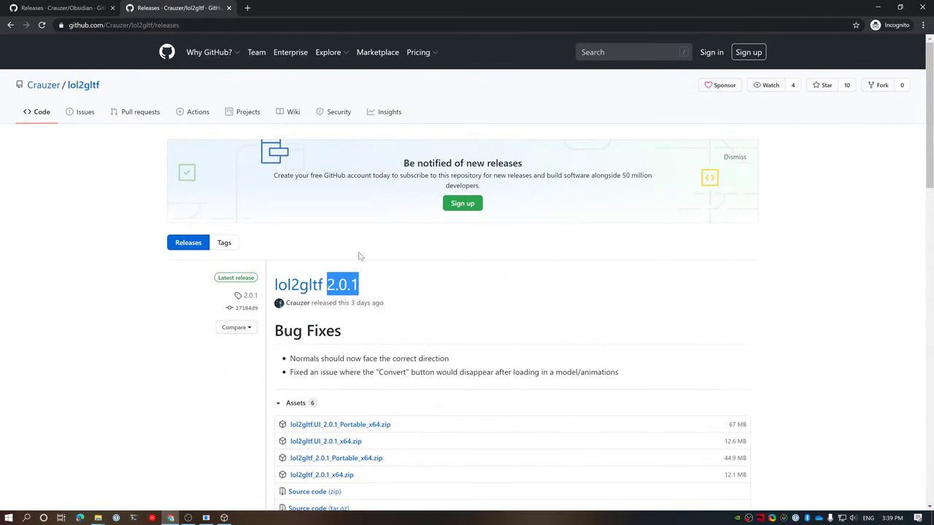
- Open the Crauzer/lol2gltf repository page and scroll through its README of supported conversions
click(95, 86)
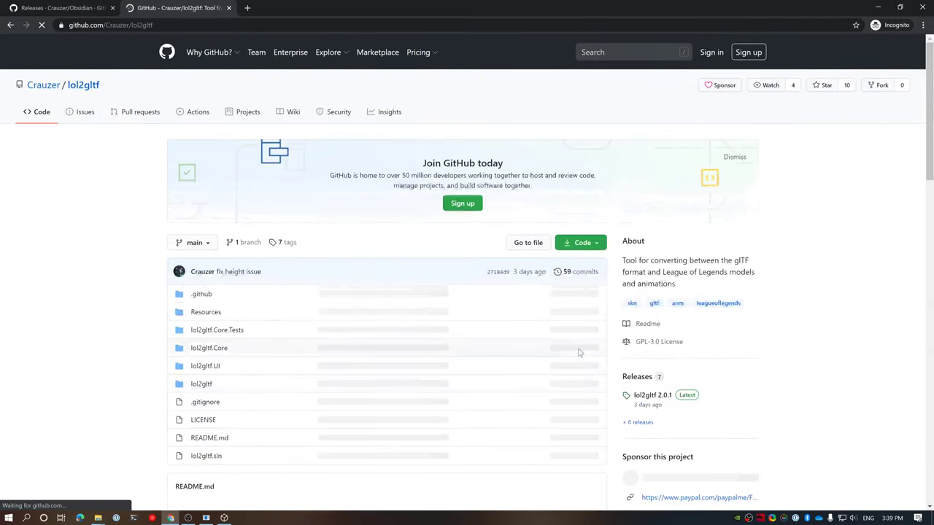
scroll(642, 257, down, 2)
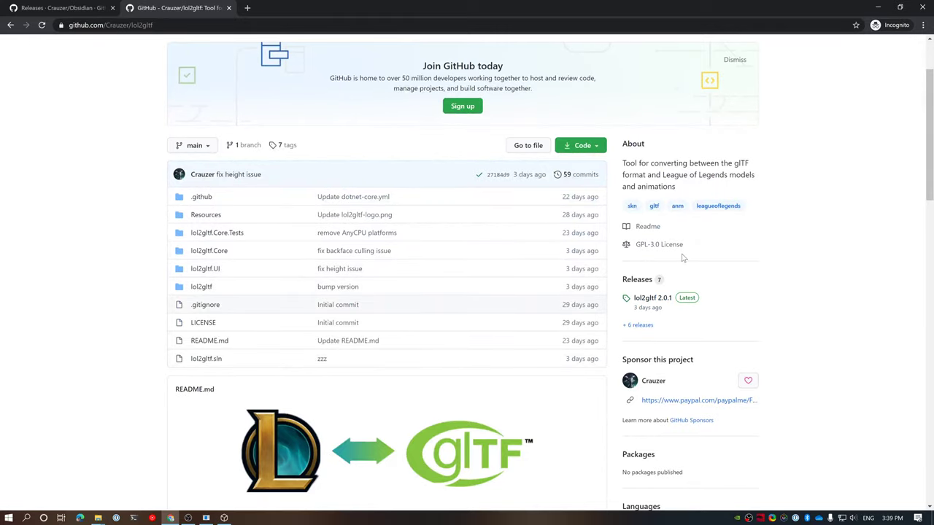
scroll(453, 373, down, 5)
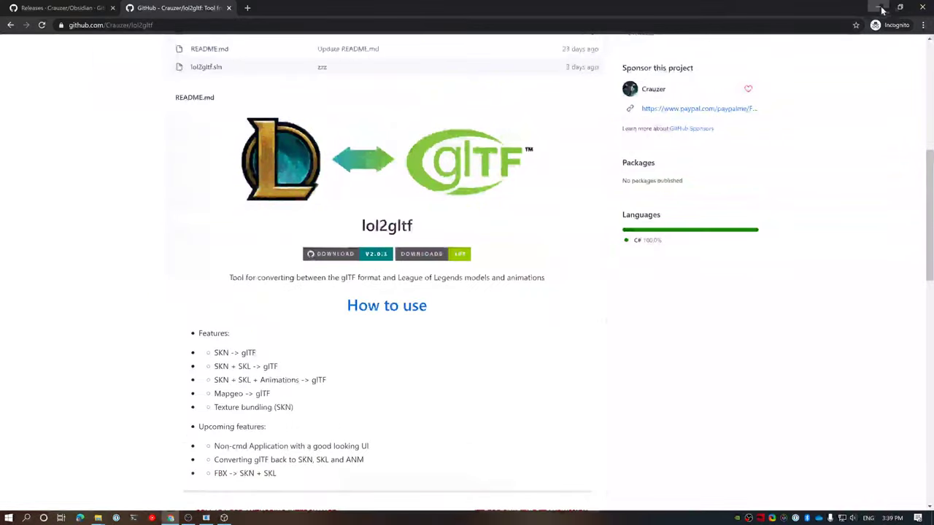
- Switch Zyra to Animation 12, pause it, and scrub the timeline back through earlier poses
click(878, 7)
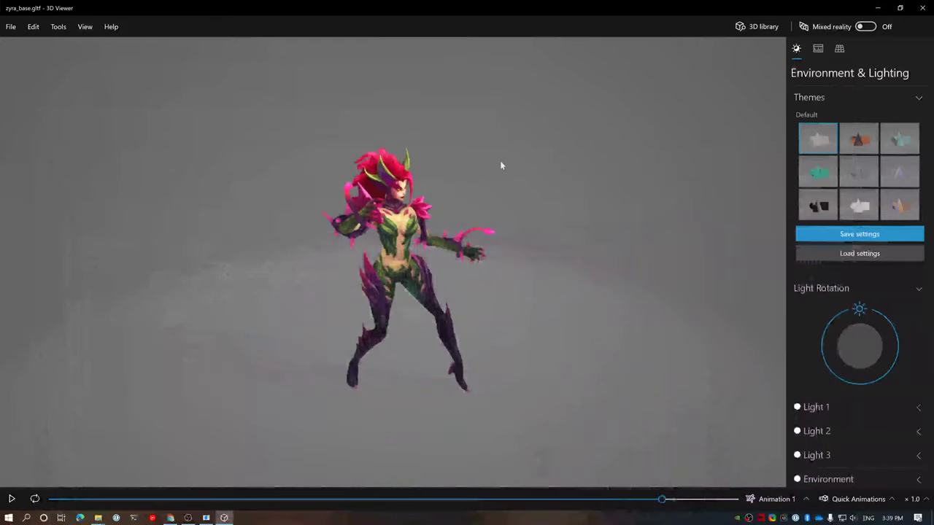
click(768, 498)
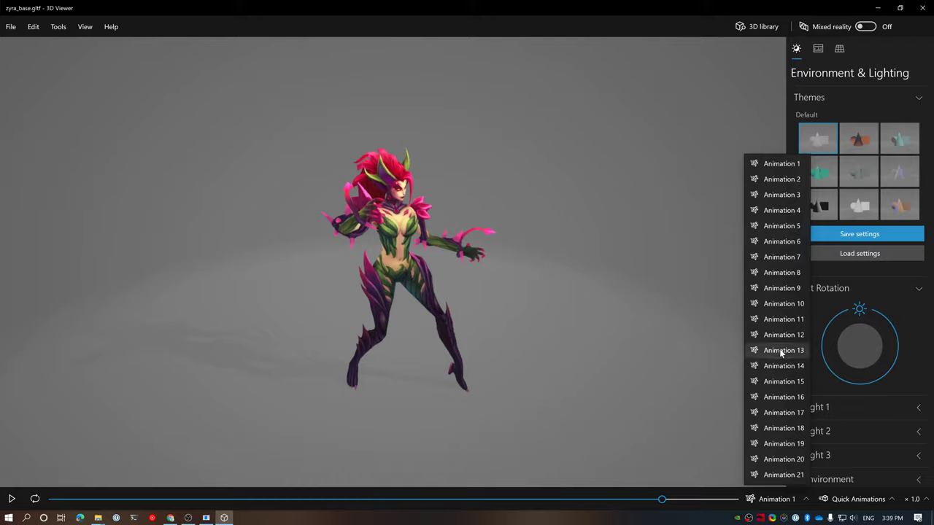
click(747, 334)
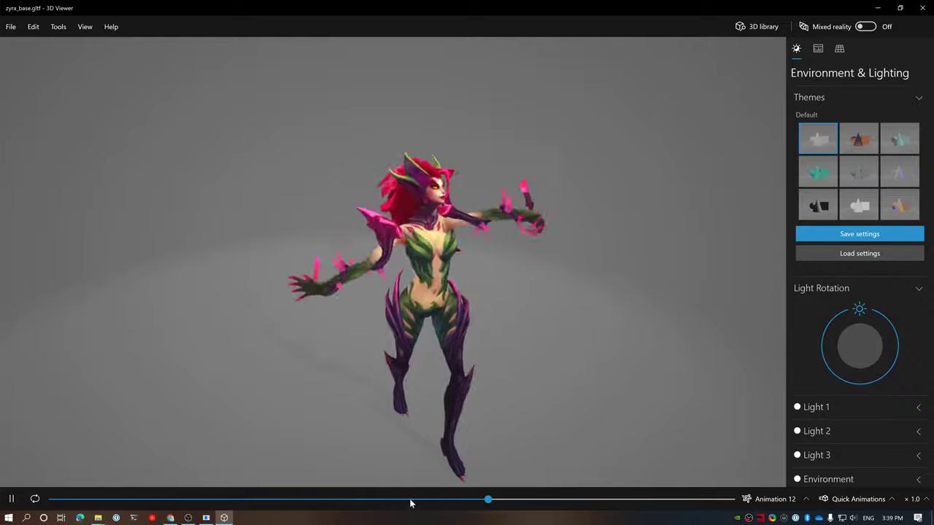
click(11, 498)
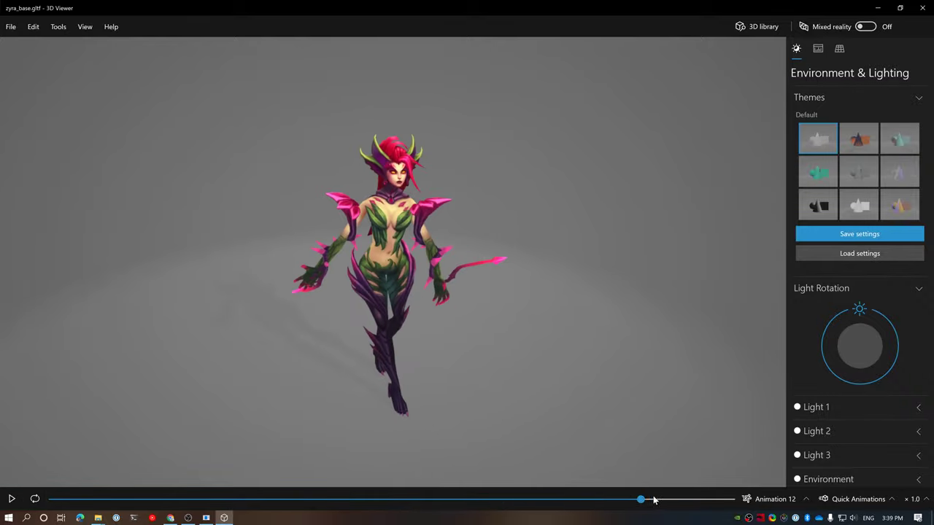
drag(654, 500, 351, 469)
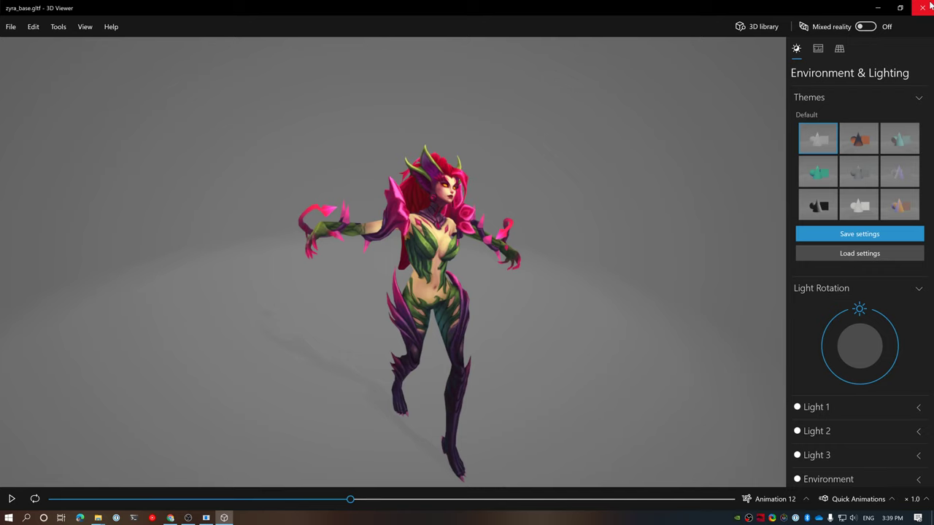
- Close the 3D Viewer and the lol2gltf converter windows
click(899, 7)
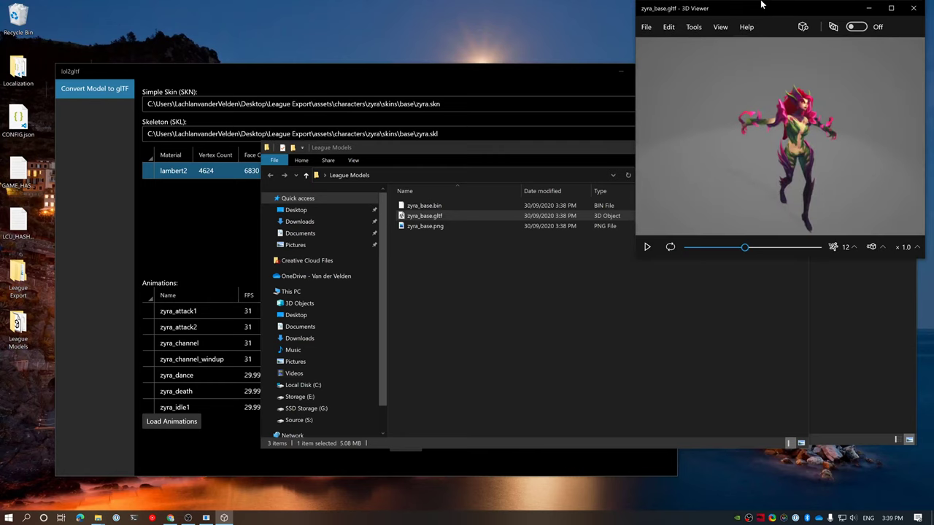
drag(748, 8, 548, 93)
click(714, 93)
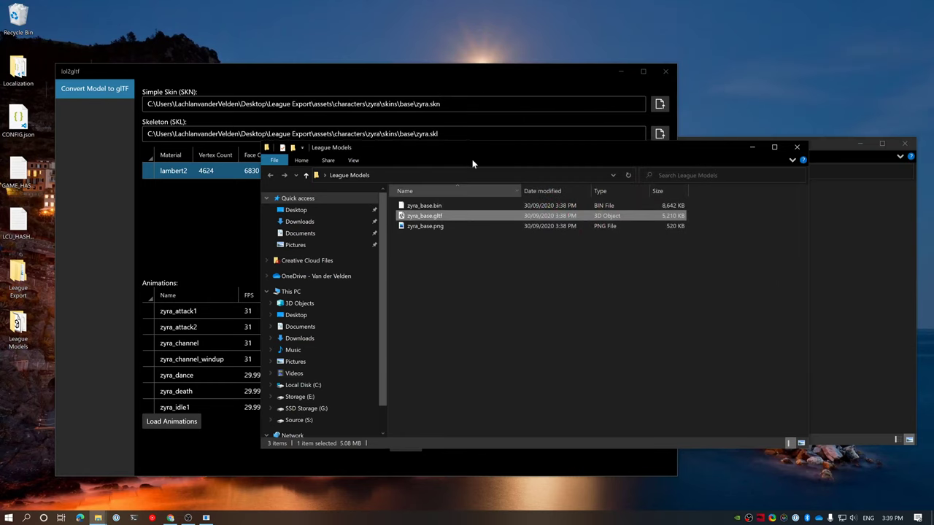
click(665, 71)
- Move the League Models and zyra windows left and select the three exported files
drag(614, 151, 483, 138)
drag(827, 151, 797, 150)
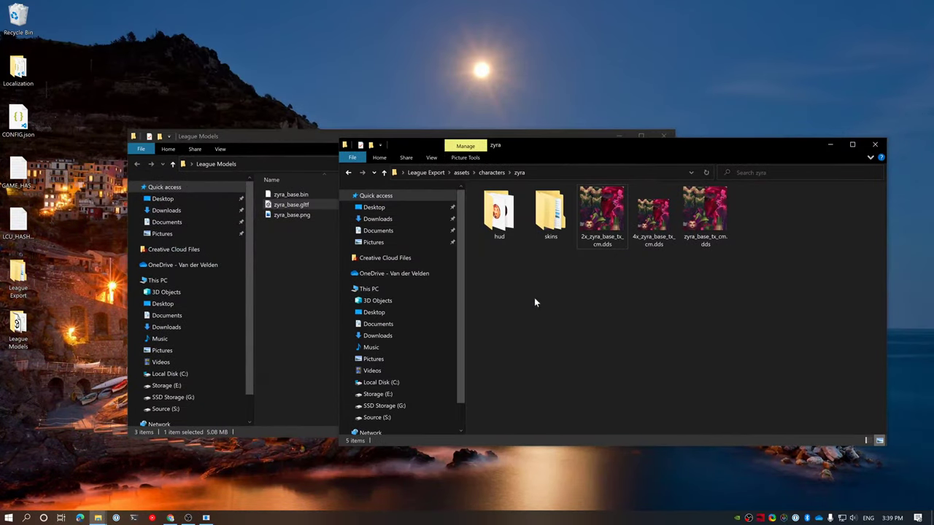
drag(651, 146, 633, 116)
drag(318, 255, 291, 195)
click(350, 246)
click(800, 272)
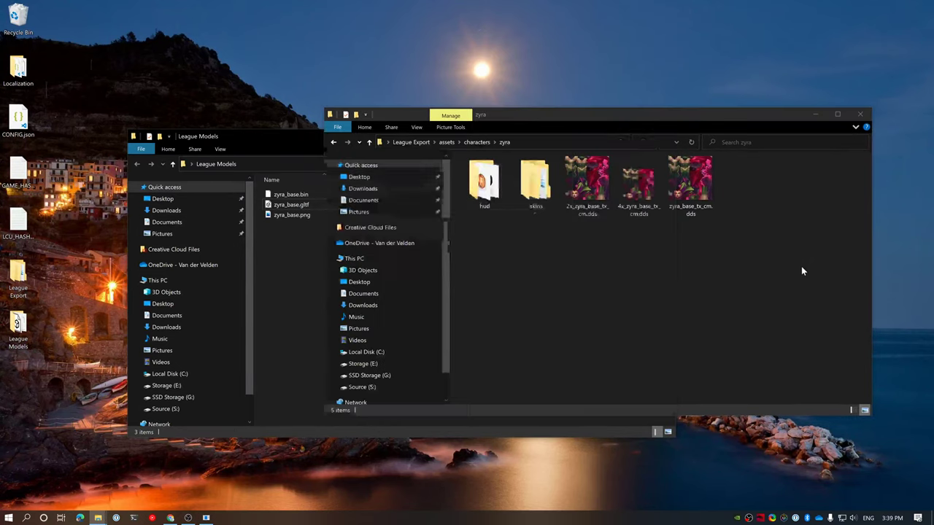
- Place the two folder windows side by side, reselect the three zyra_base files, and launch Blender
drag(705, 116, 744, 103)
drag(319, 141, 261, 90)
drag(645, 107, 639, 134)
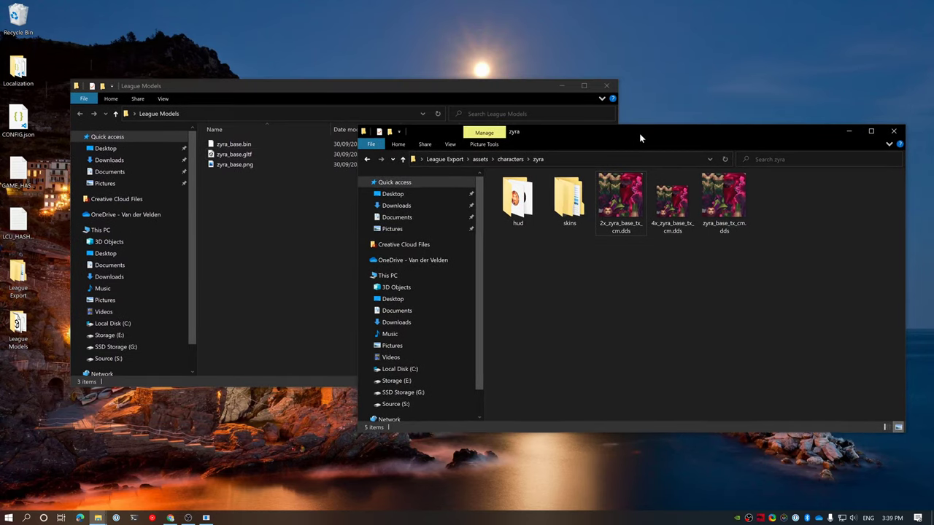
click(286, 184)
drag(286, 187, 272, 147)
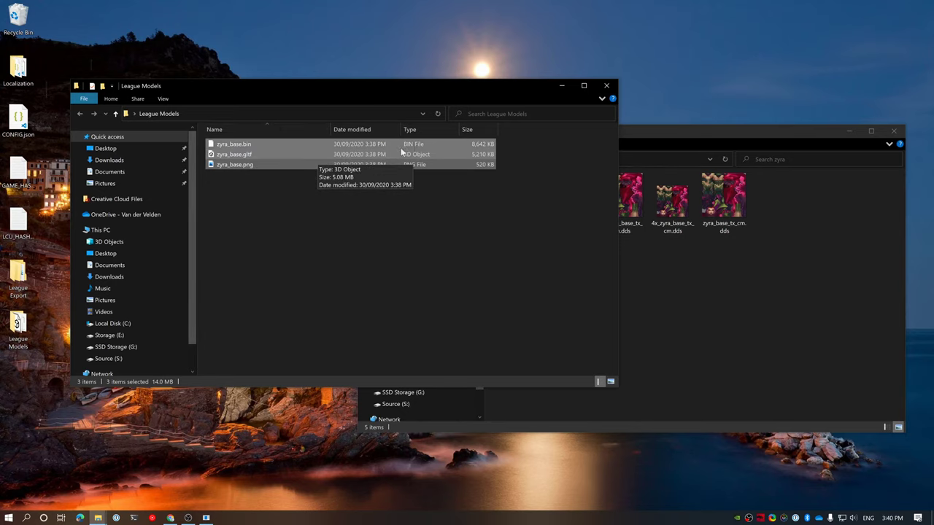
click(445, 215)
key(super)
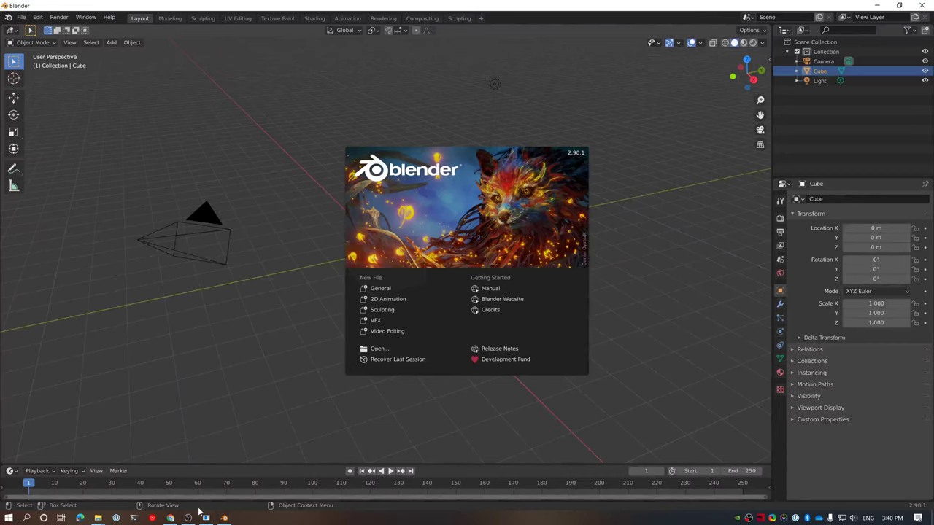
- Dismiss the welcome screen and delete the default cube with the Delete key
click(629, 209)
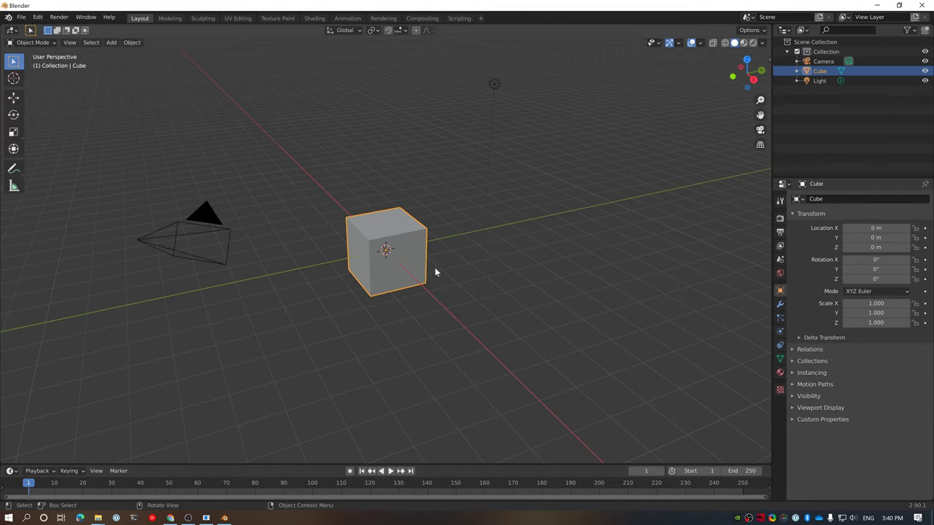
click(457, 252)
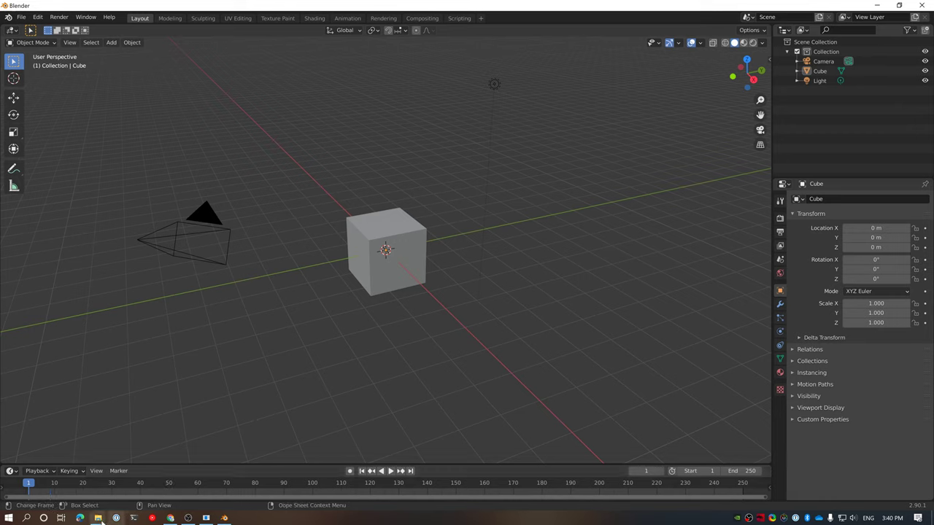
mouse_move(97, 518)
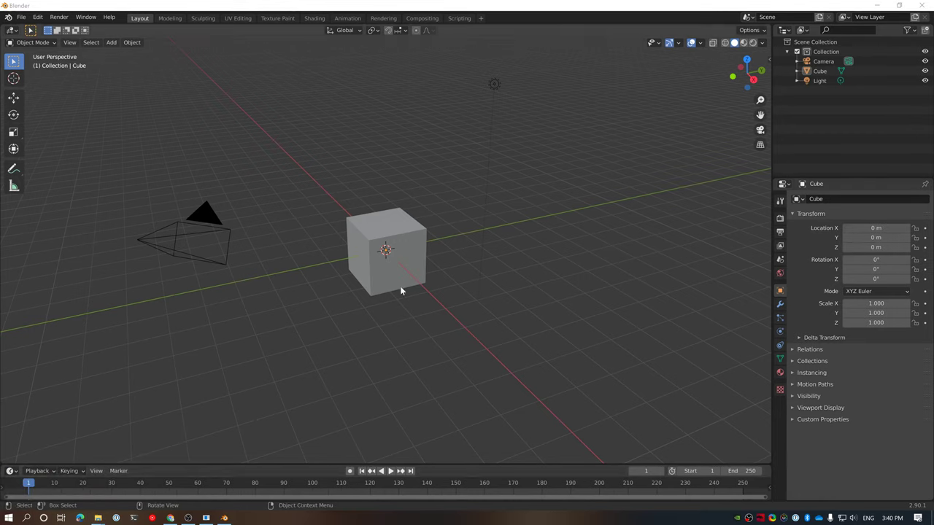
click(408, 257)
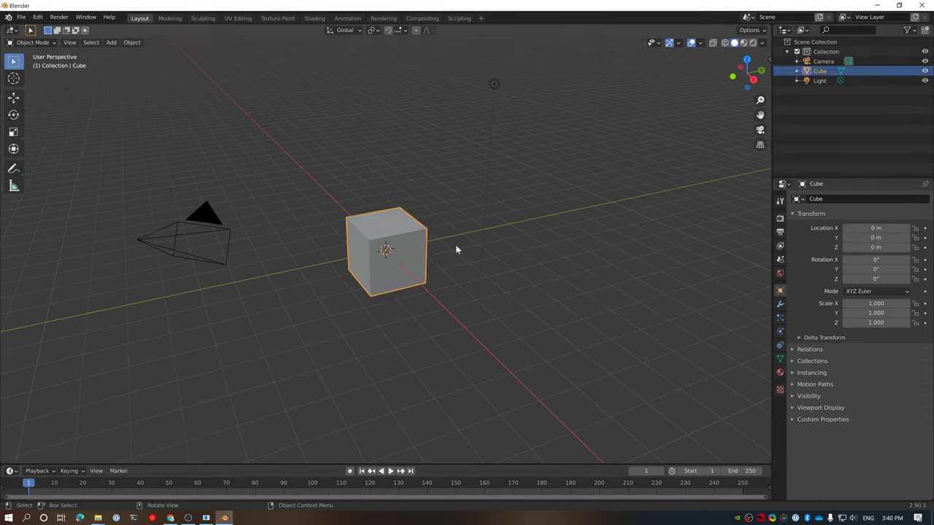
key(Delete)
middle_drag(396, 223, 497, 227)
- Undo the deletion, then remove the cube again using the right-click Delete command
right_click(497, 227)
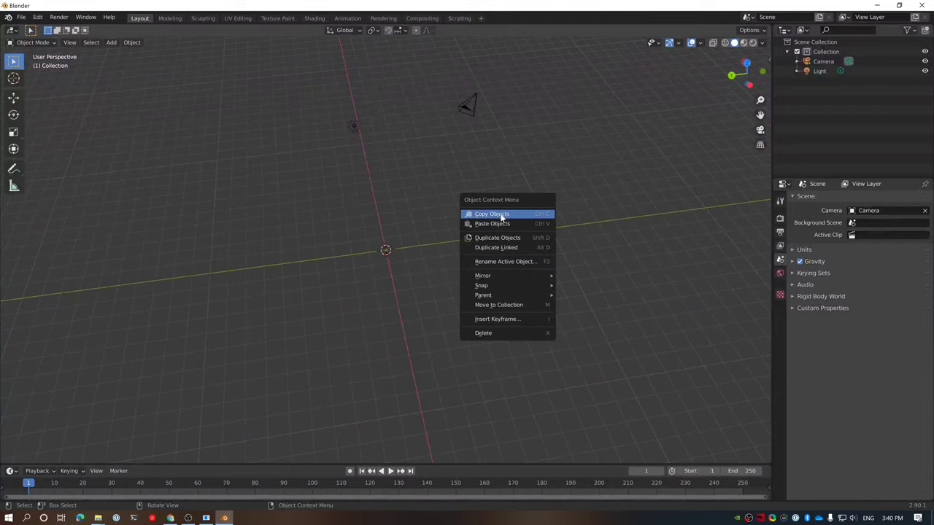
middle_drag(500, 194, 485, 231)
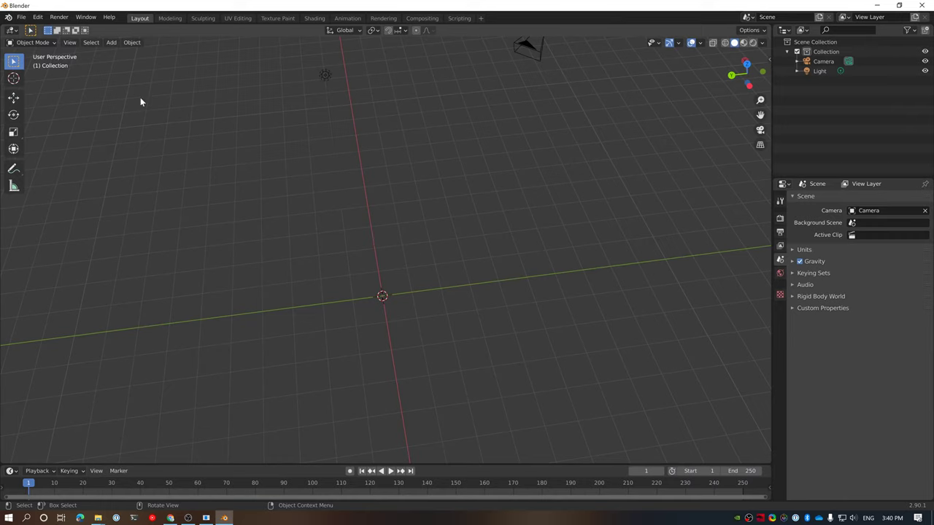
middle_drag(205, 176, 407, 256)
key(ctrl+z)
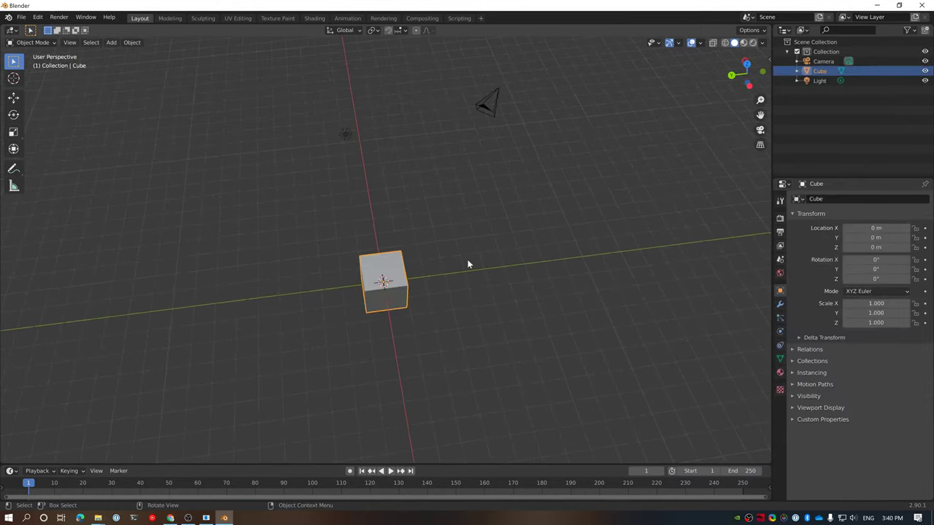
middle_drag(466, 263, 378, 232)
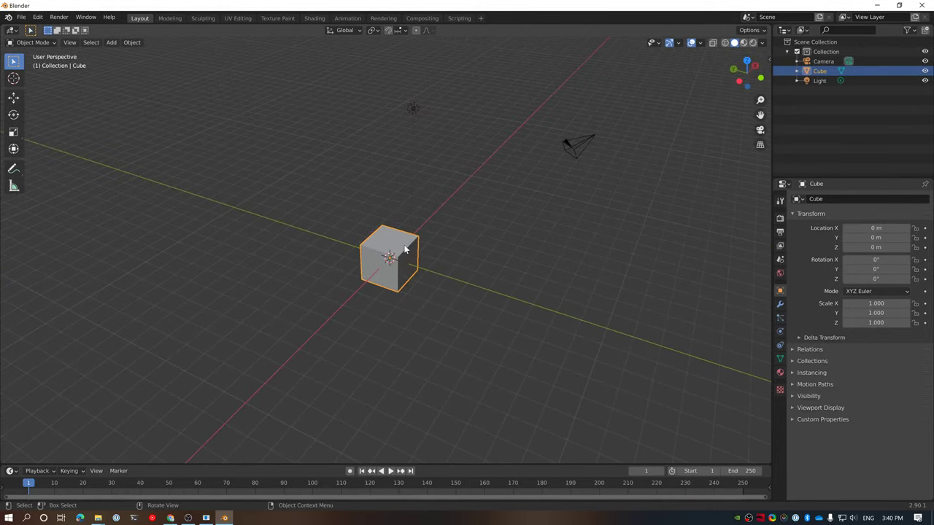
right_click(405, 250)
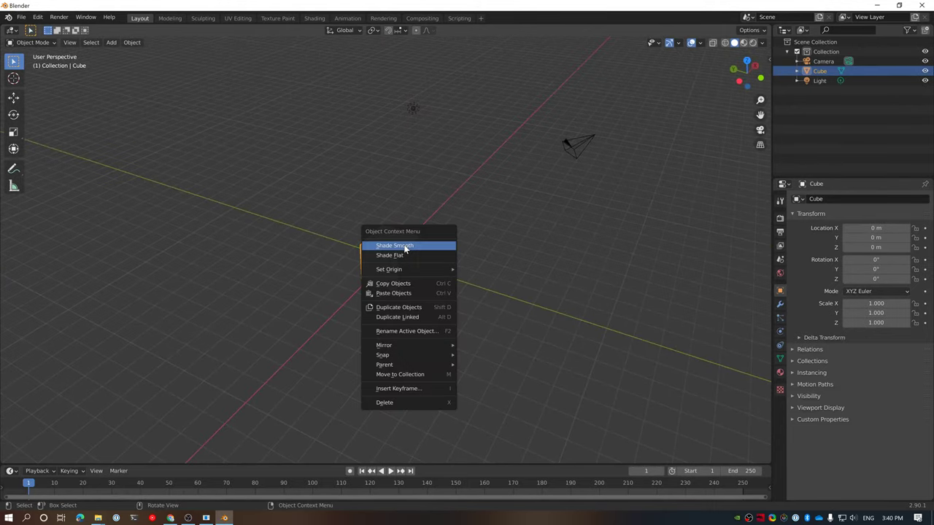
click(393, 406)
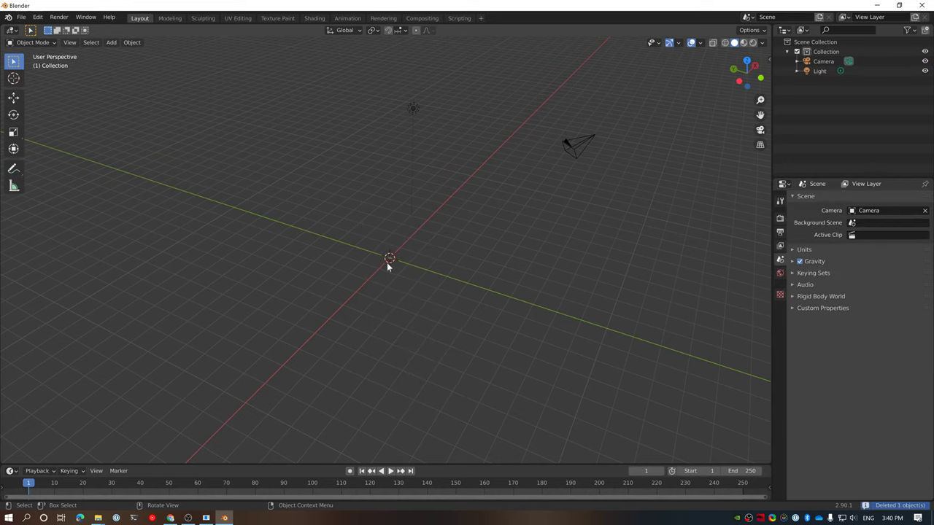
- Import zyra_base.gltf as glTF 2.0 from the Desktop's League Models folder
click(21, 16)
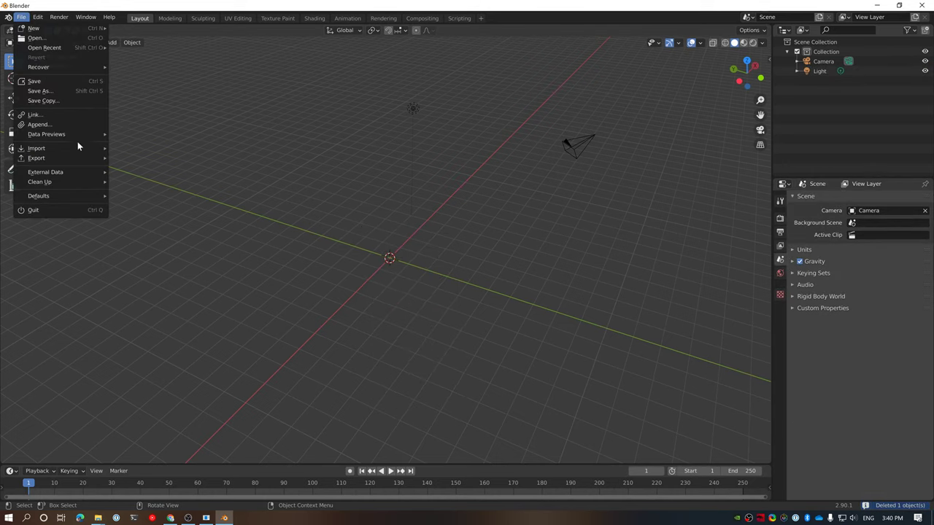
mouse_move(77, 148)
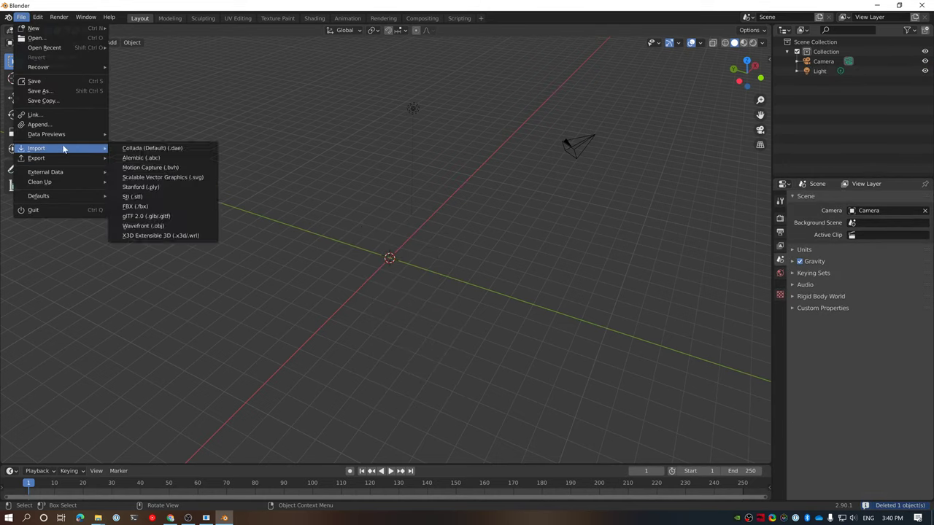
click(143, 216)
click(249, 230)
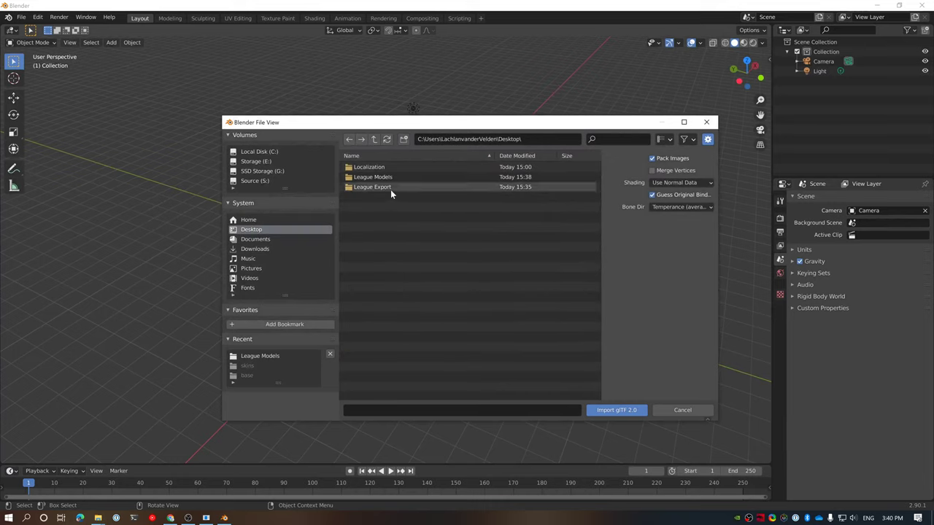
double_click(383, 187)
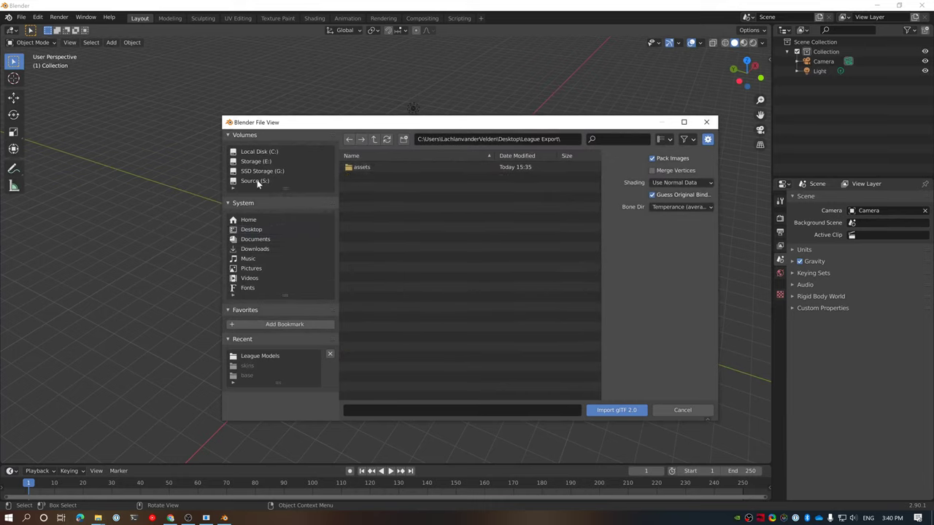
click(273, 229)
double_click(383, 179)
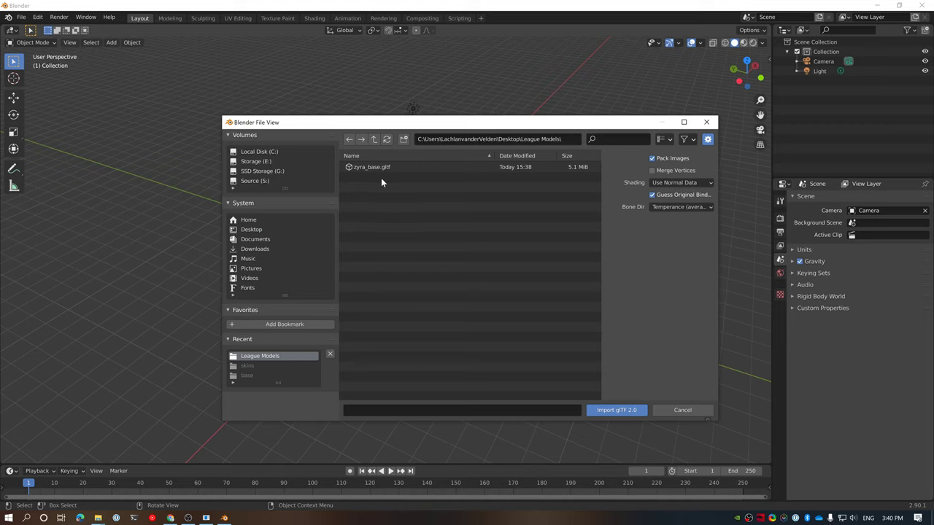
click(386, 169)
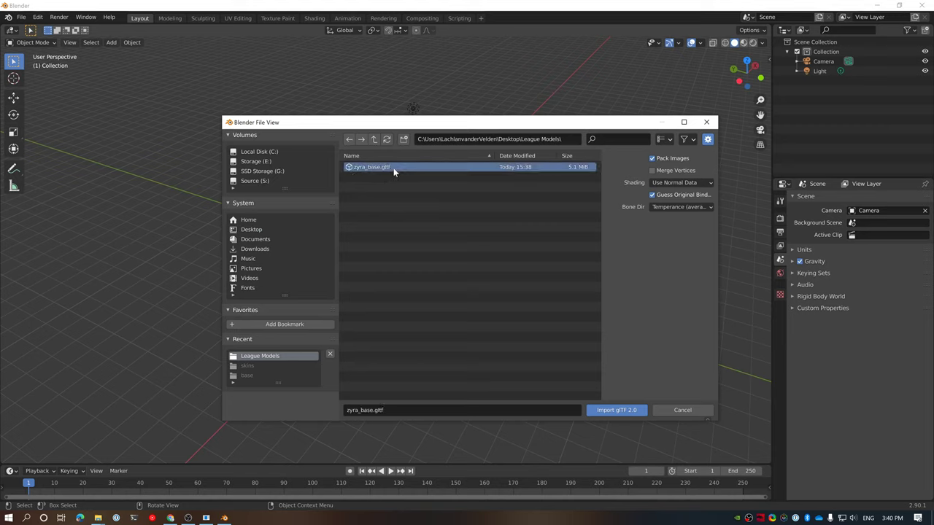
double_click(393, 169)
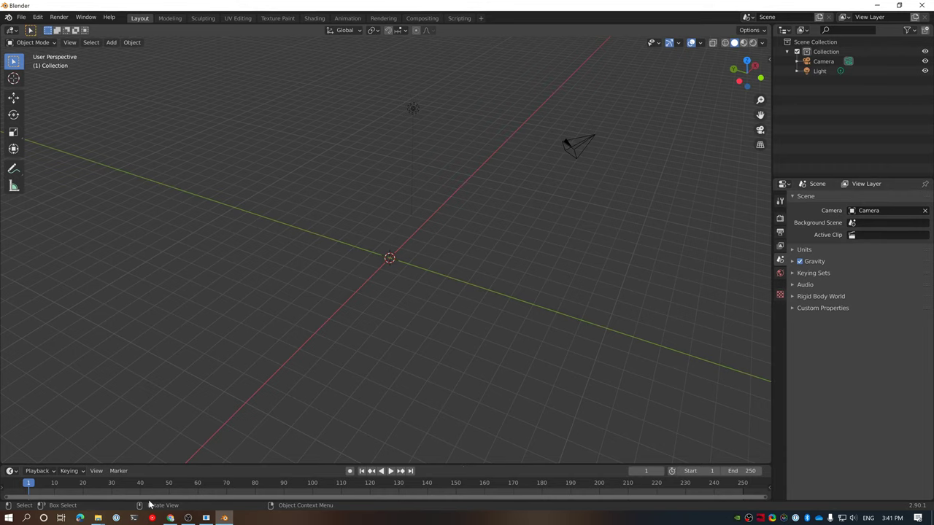
mouse_move(98, 518)
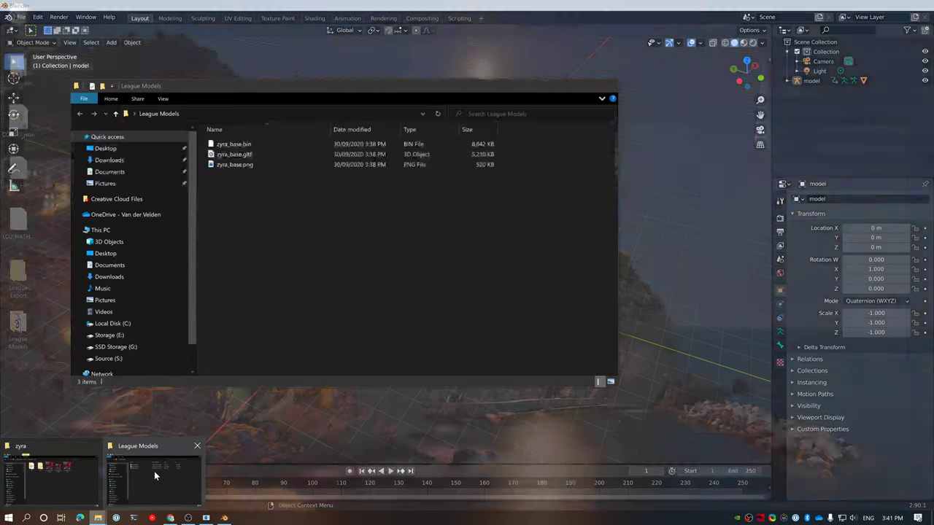
click(154, 471)
drag(363, 86, 506, 108)
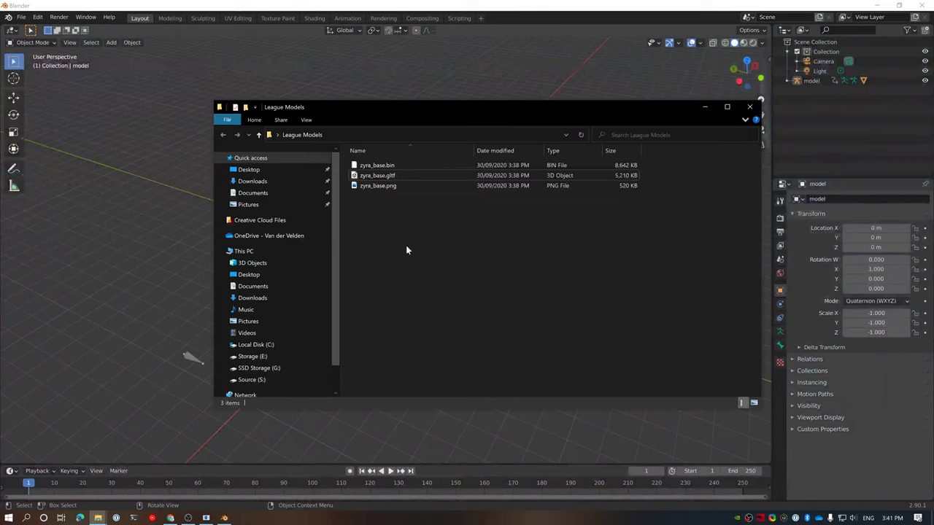
drag(406, 245, 359, 158)
click(387, 199)
drag(419, 206, 461, 261)
click(378, 186)
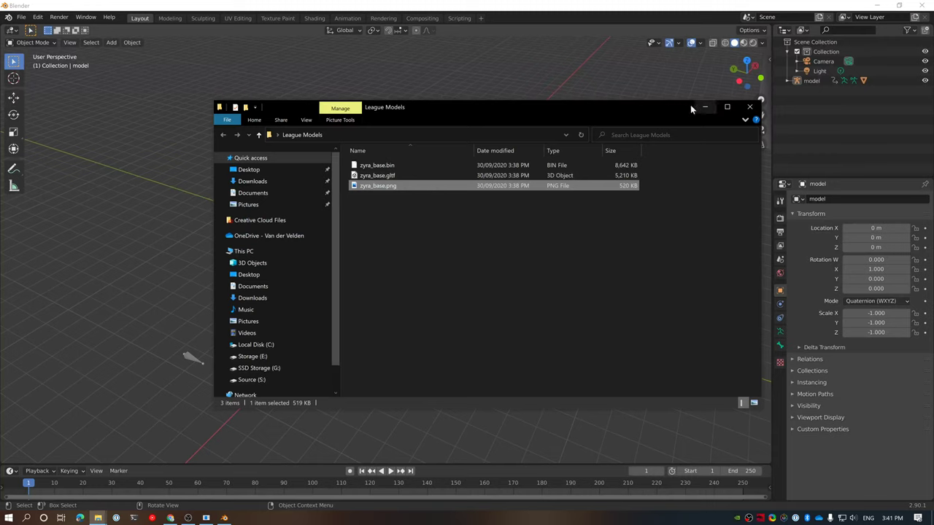
click(395, 197)
drag(456, 224, 348, 156)
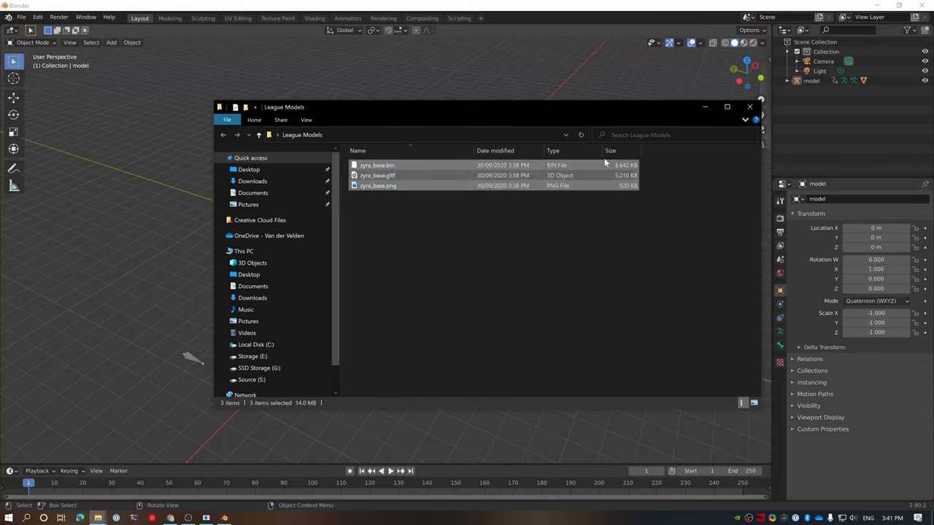
click(706, 108)
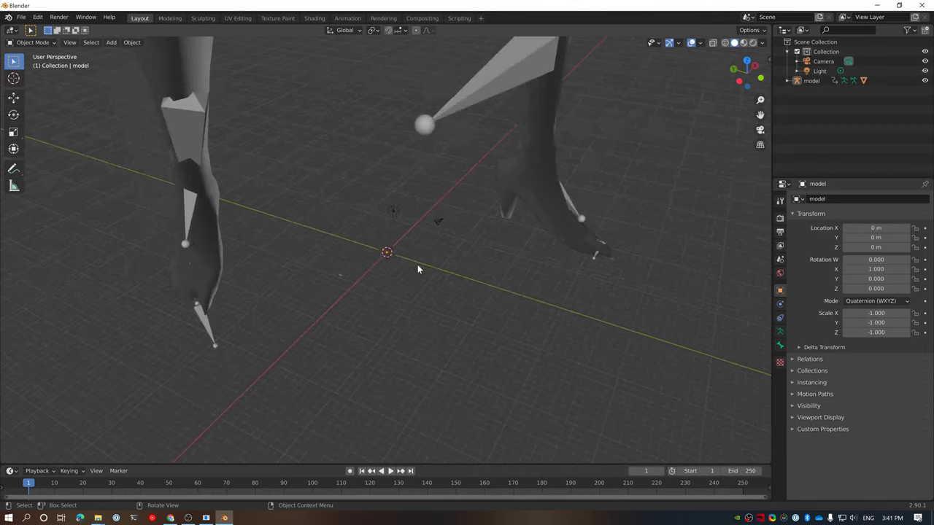
middle_drag(417, 264, 390, 369)
scroll(437, 394, up, 5)
middle_drag(475, 419, 558, 344)
scroll(429, 285, down, 8)
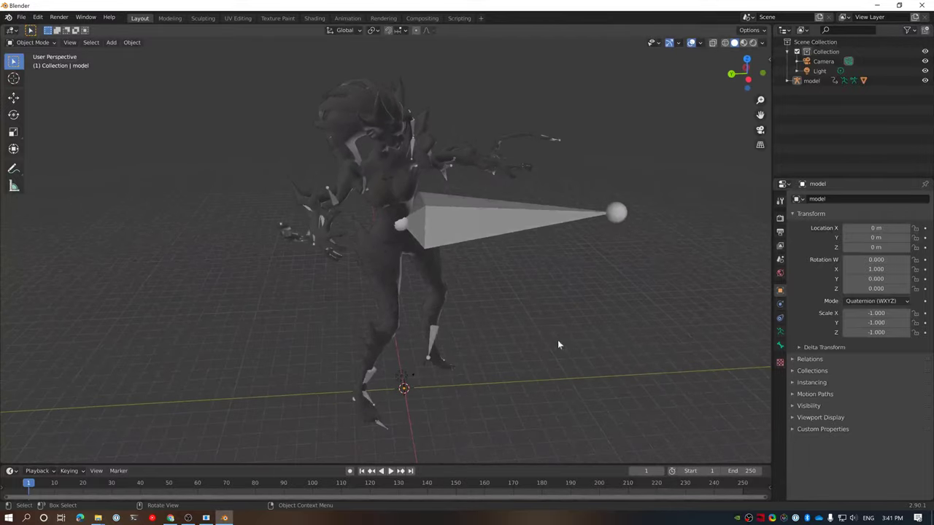
scroll(420, 156, up, 5)
mouse_move(379, 167)
middle_down()
mouse_move(425, 209)
mouse_move(411, 270)
mouse_move(332, 227)
mouse_move(370, 229)
mouse_move(451, 272)
mouse_move(467, 268)
middle_up()
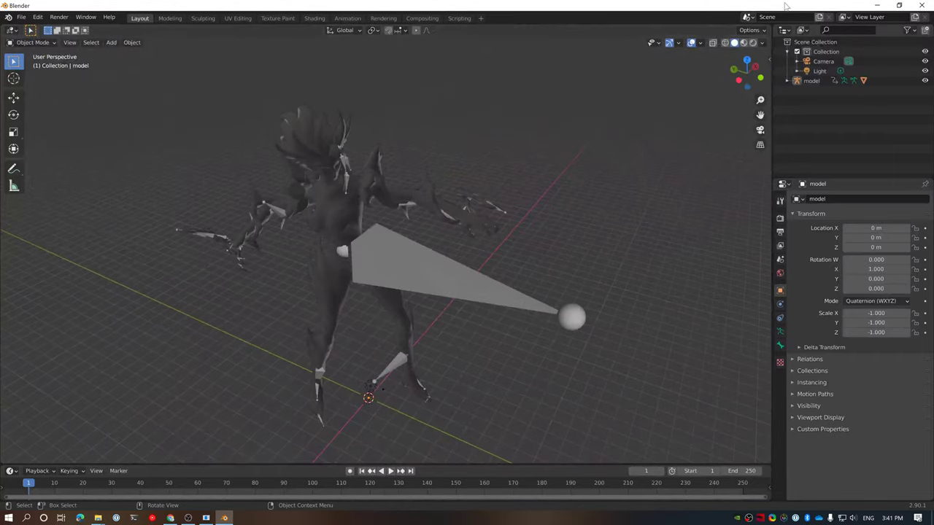
- Set the viewport to Material Preview shading after briefly trying Rendered shading
click(743, 43)
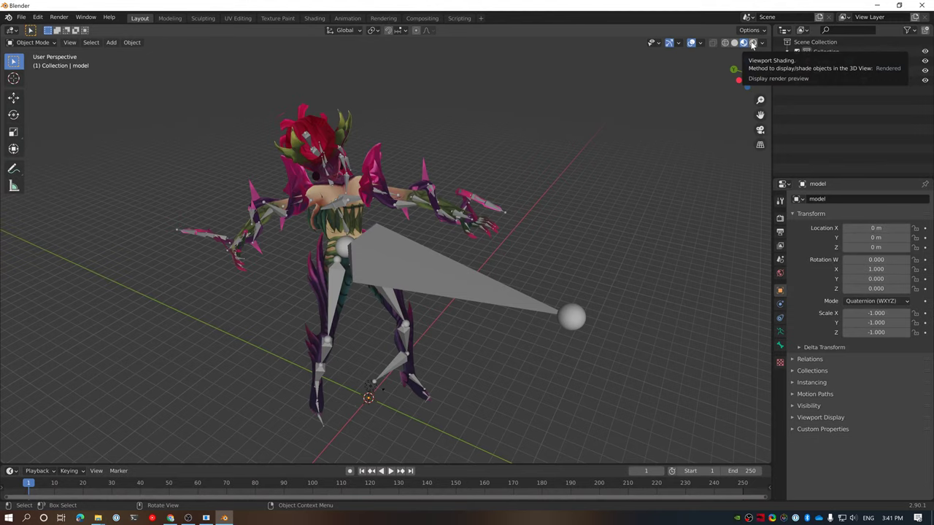
click(752, 43)
mouse_move(546, 214)
middle_down()
mouse_move(625, 194)
mouse_move(556, 211)
mouse_move(618, 203)
mouse_move(547, 211)
mouse_move(530, 244)
mouse_move(437, 229)
middle_up()
click(744, 42)
scroll(414, 226, up, 4)
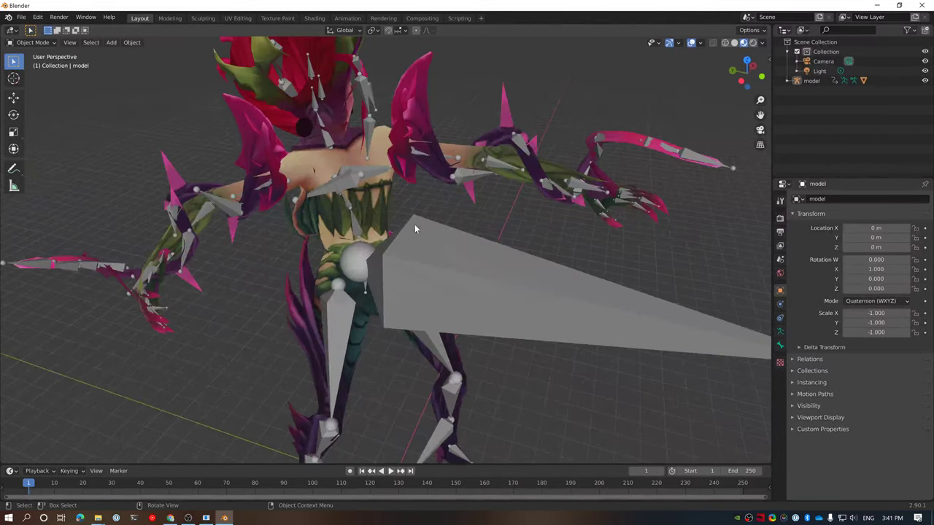
scroll(414, 224, down, 5)
- Select the imported Zyra model and show its Armature data properties
middle_drag(486, 183, 487, 224)
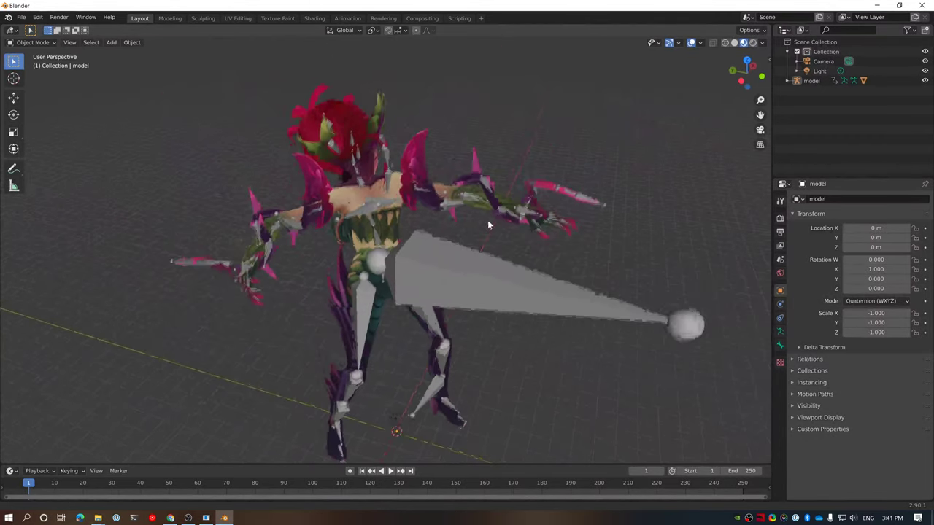
click(412, 264)
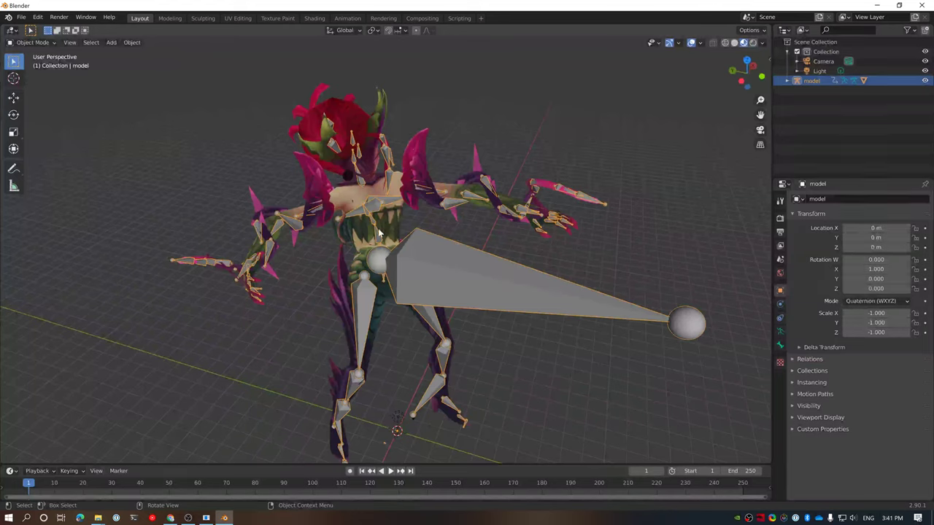
click(780, 333)
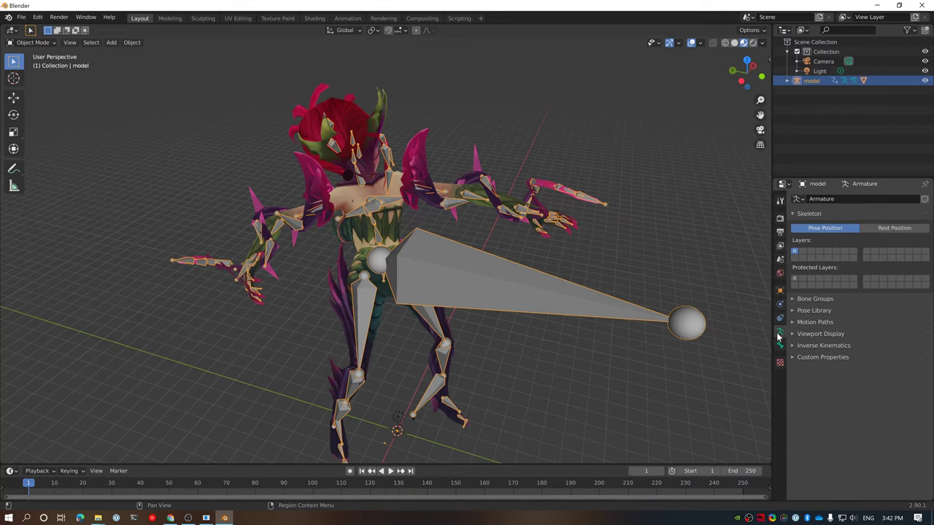
- Toggle off the skeleton's bone layer and orbit around the bone-free textured character
click(802, 254)
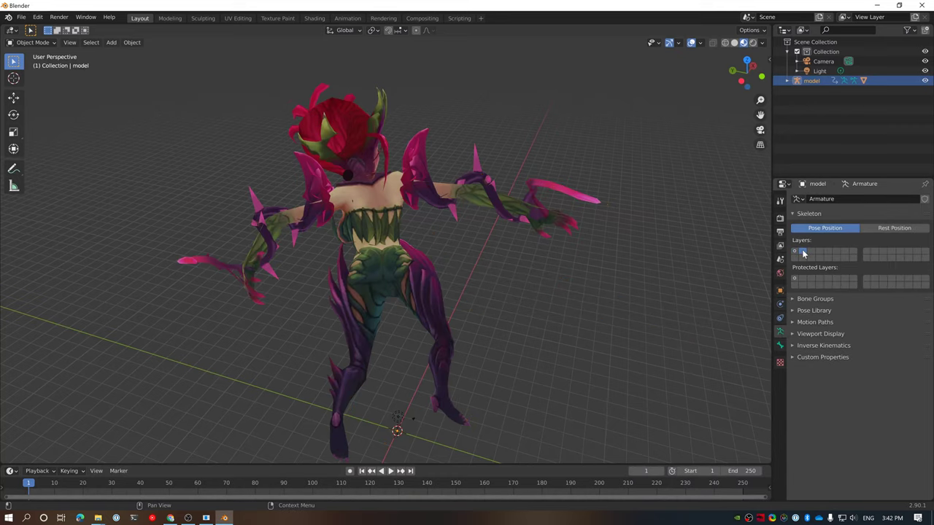
middle_drag(479, 266, 311, 263)
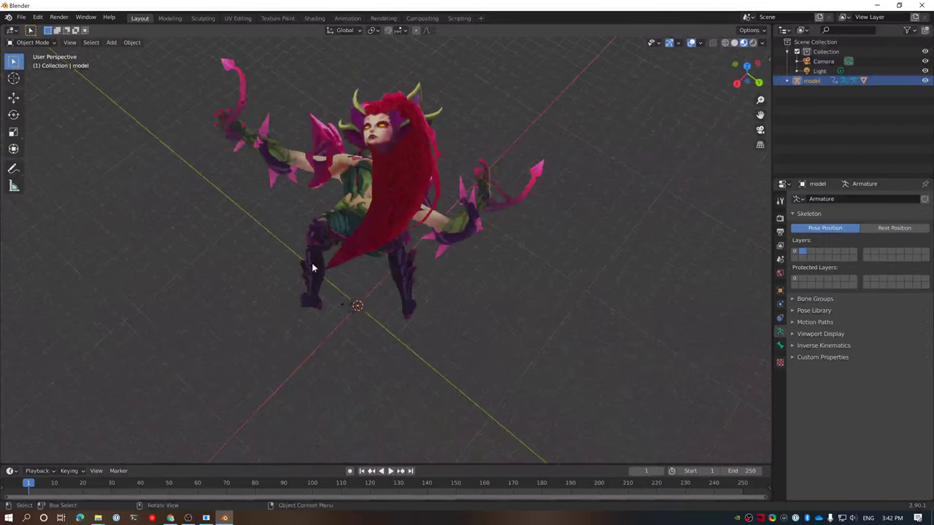
scroll(389, 119, up, 4)
middle_drag(390, 119, 505, 246)
scroll(546, 248, down, 5)
scroll(520, 281, up, 3)
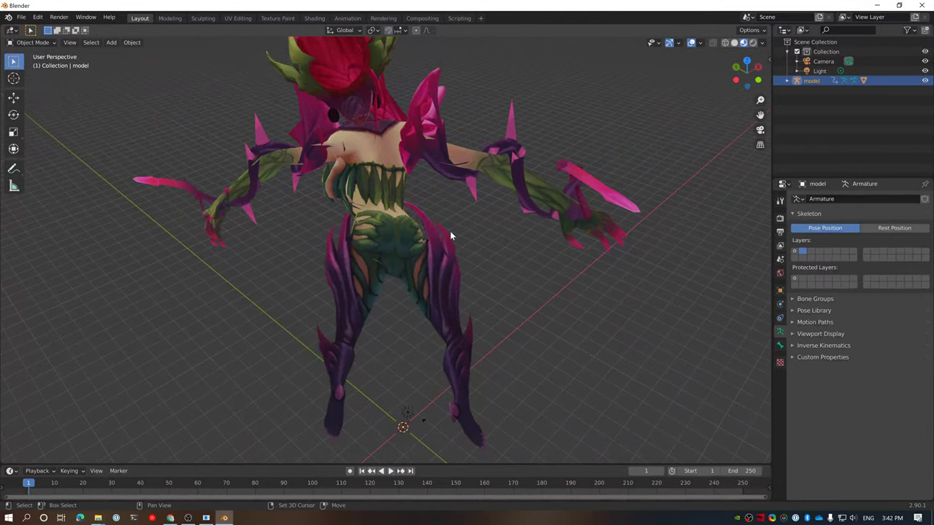
middle_drag(451, 236, 540, 264)
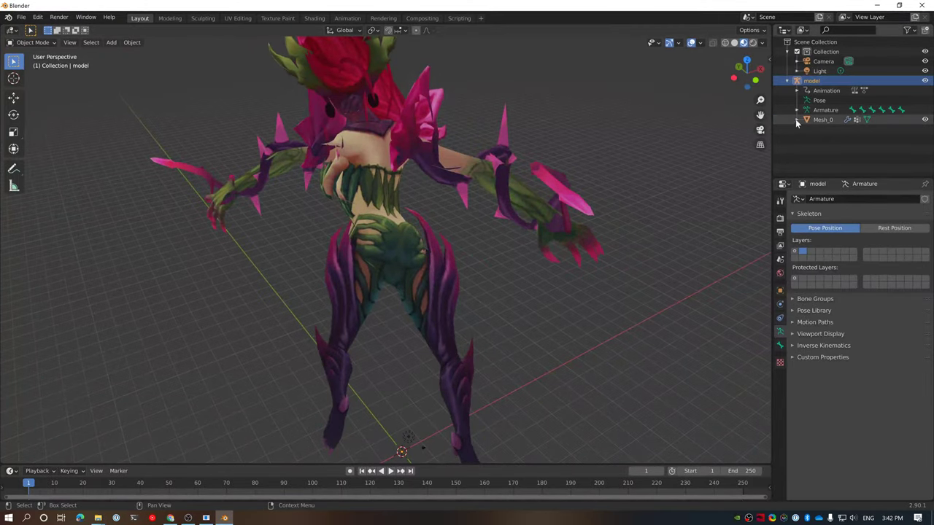
- Select Mesh_0 in Edit Mode and flip its normals with Mesh > Normals > Flip
click(826, 130)
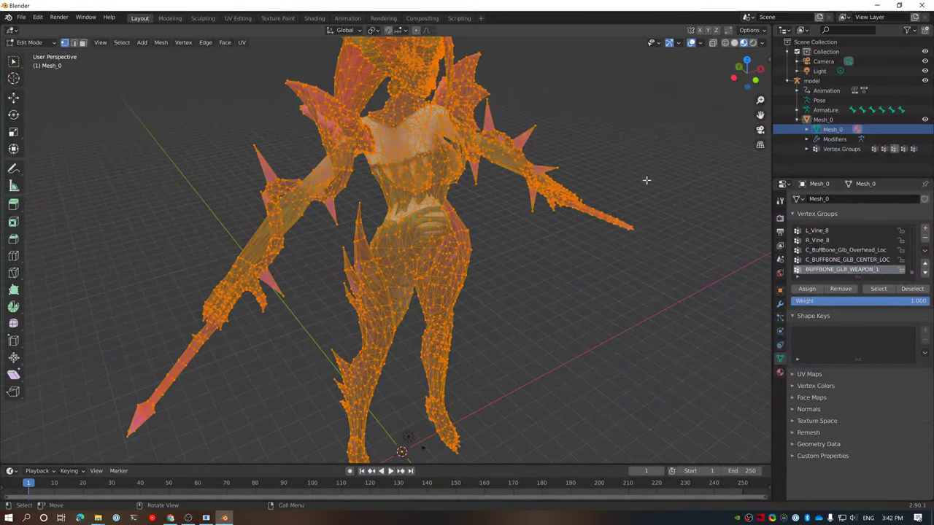
scroll(629, 194, down, 3)
middle_drag(510, 248, 431, 249)
scroll(431, 250, up, 3)
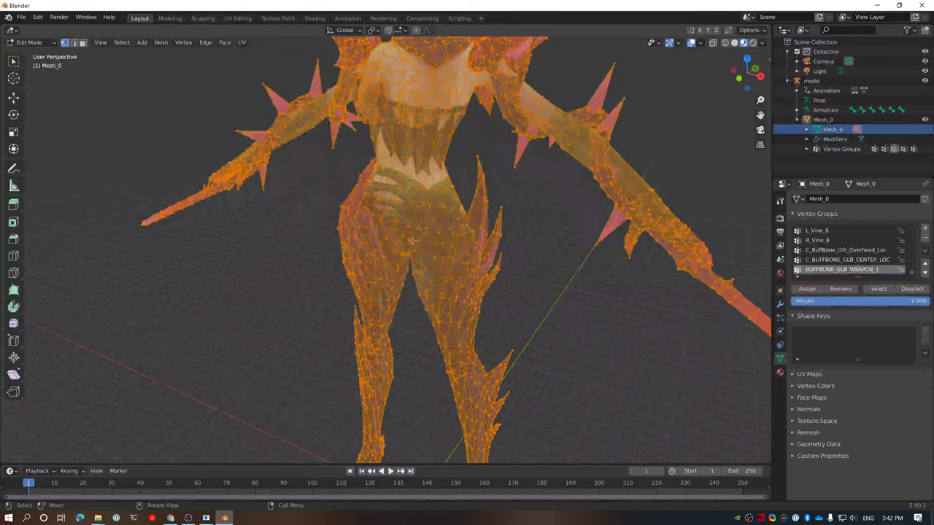
scroll(427, 248, down, 5)
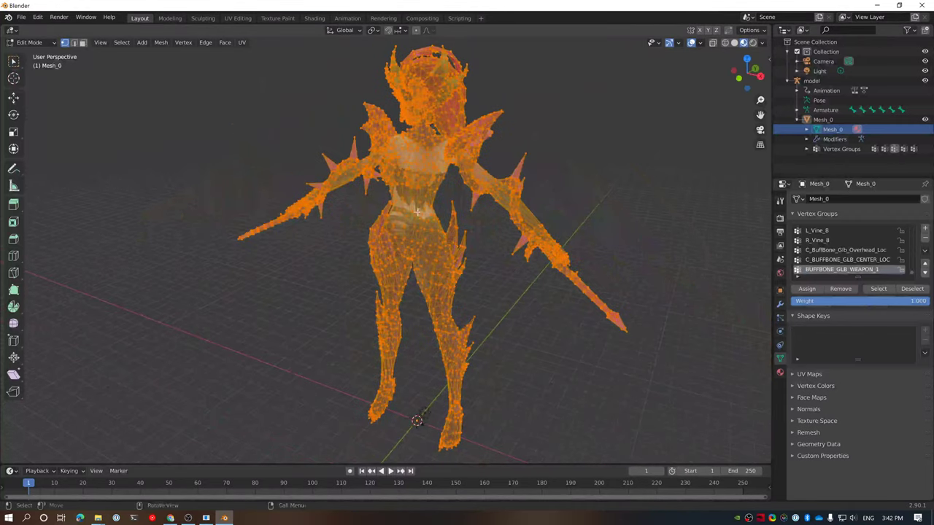
click(162, 44)
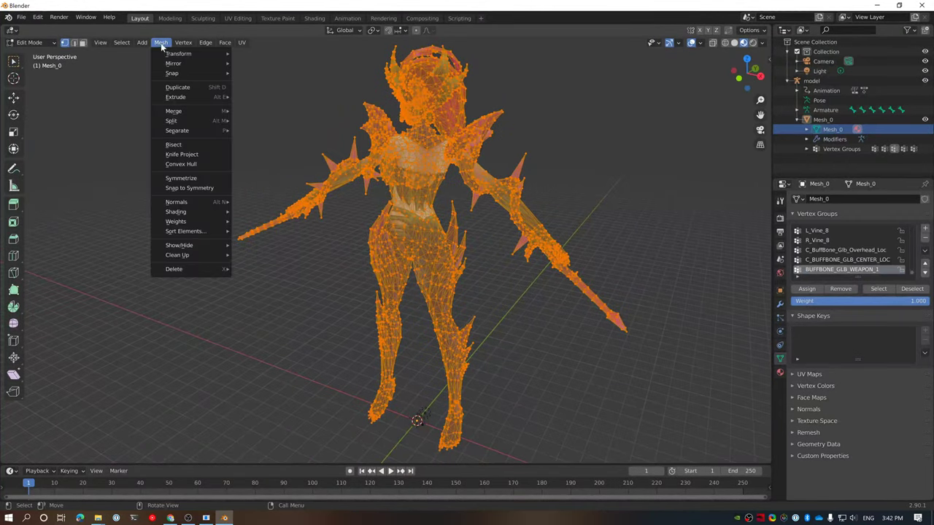
mouse_move(184, 204)
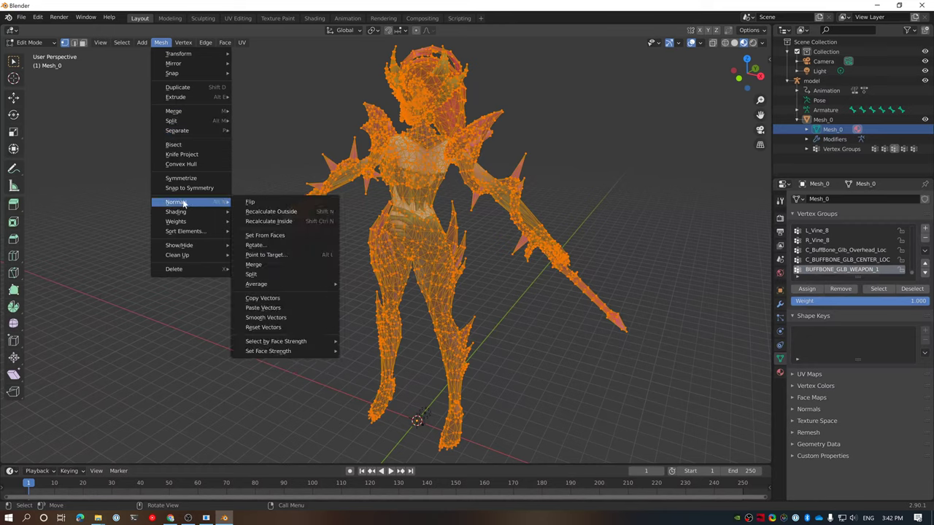
click(256, 204)
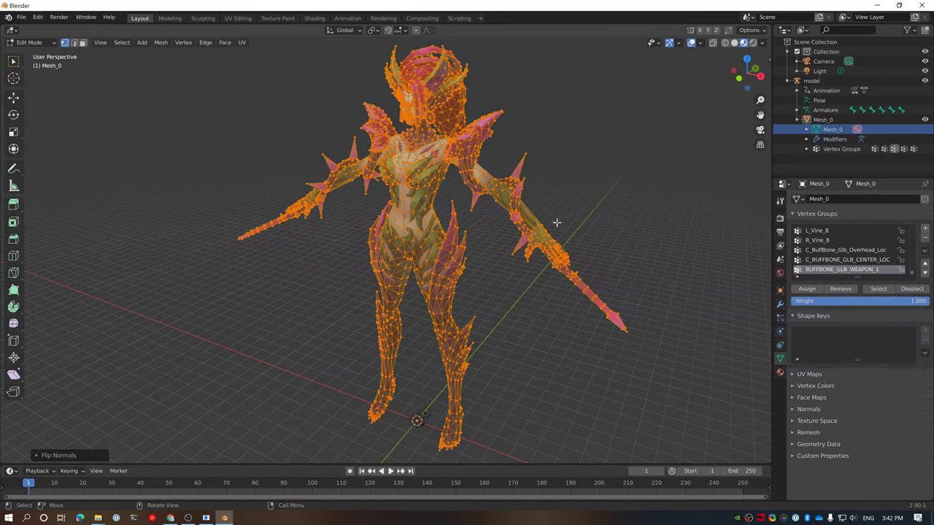
- Switch back to Object Mode and orbit around the corrected character
click(30, 43)
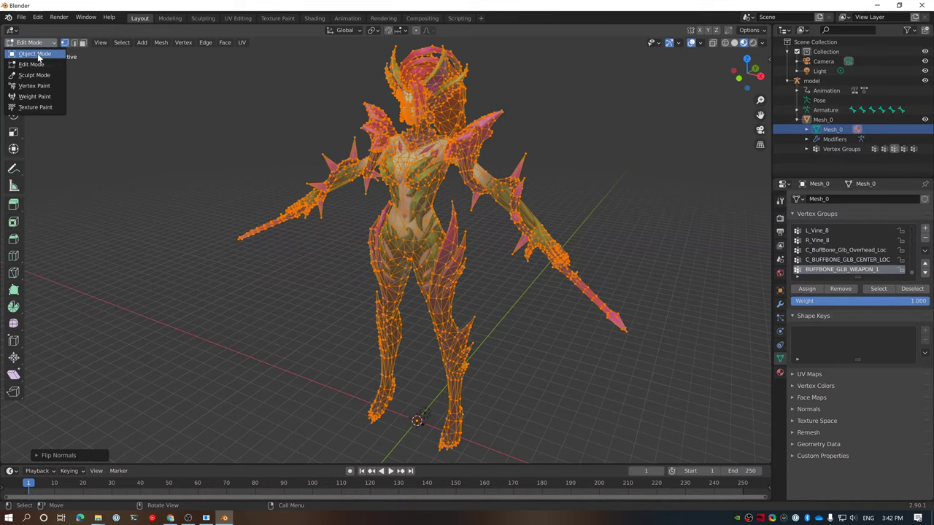
click(35, 54)
middle_drag(182, 110, 633, 294)
scroll(484, 200, up, 5)
- Switch to the Animation workspace with the whole character framed in view
scroll(633, 293, down, 6)
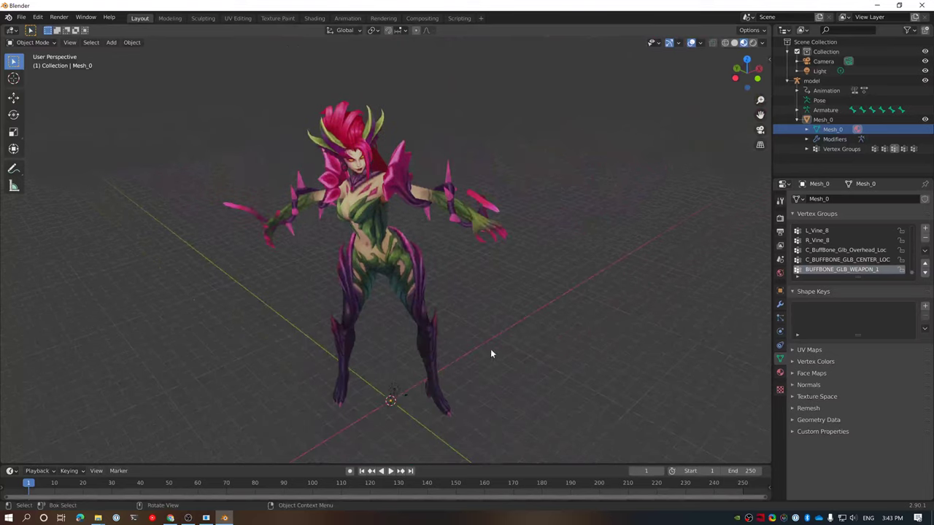
middle_drag(450, 318, 454, 330)
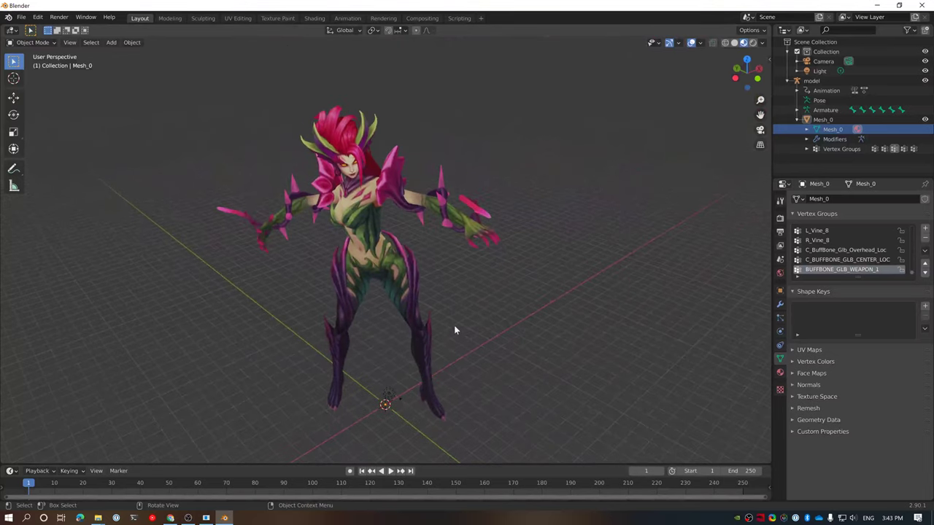
click(347, 18)
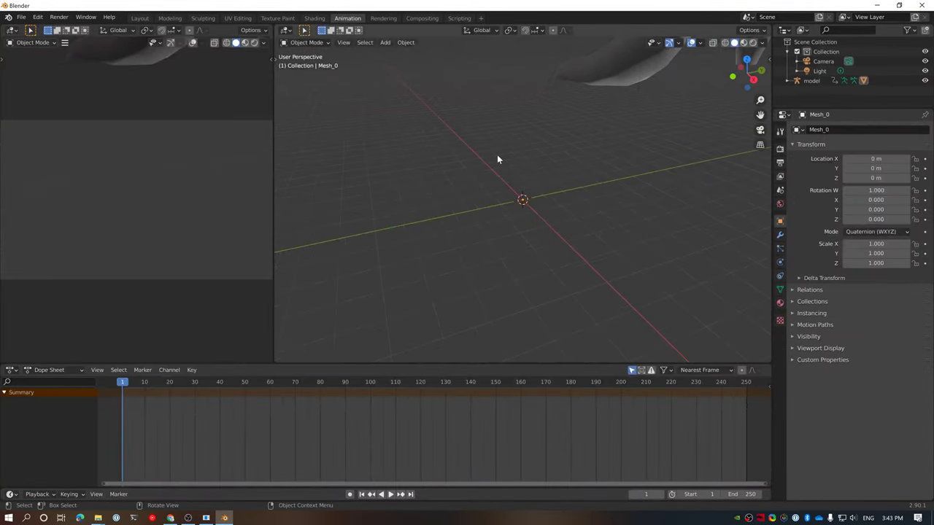
scroll(497, 152, down, 4)
shift+middle_drag(528, 180, 511, 211)
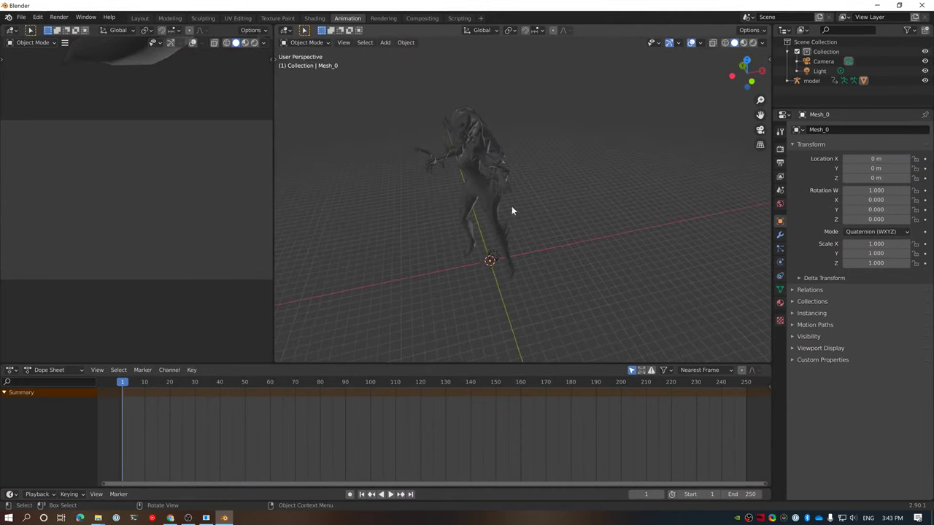
click(139, 19)
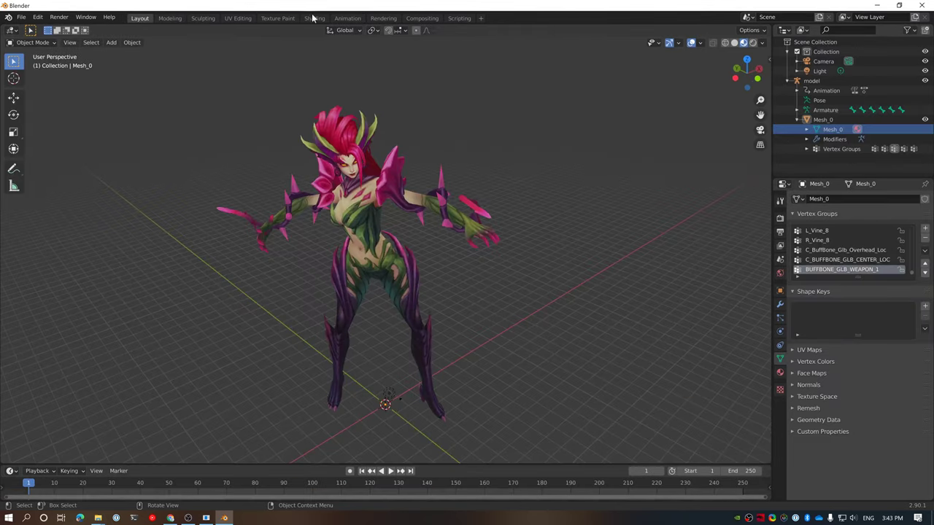
click(347, 19)
middle_drag(583, 219, 583, 175)
- Set the viewport to Material Preview shading so Zyra shows her textures
click(743, 42)
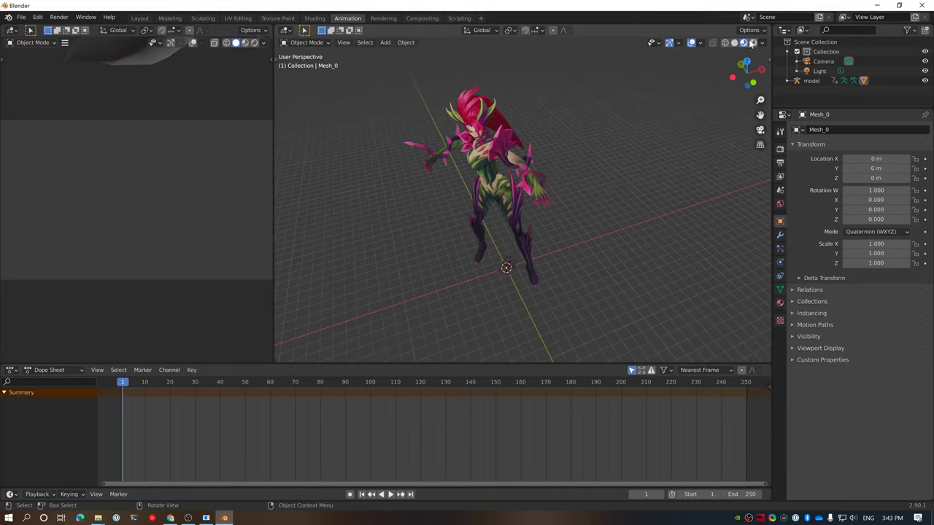
scroll(507, 136, up, 5)
mouse_move(639, 221)
middle_down()
mouse_move(660, 219)
mouse_move(647, 209)
mouse_move(557, 233)
middle_up()
scroll(646, 209, down, 5)
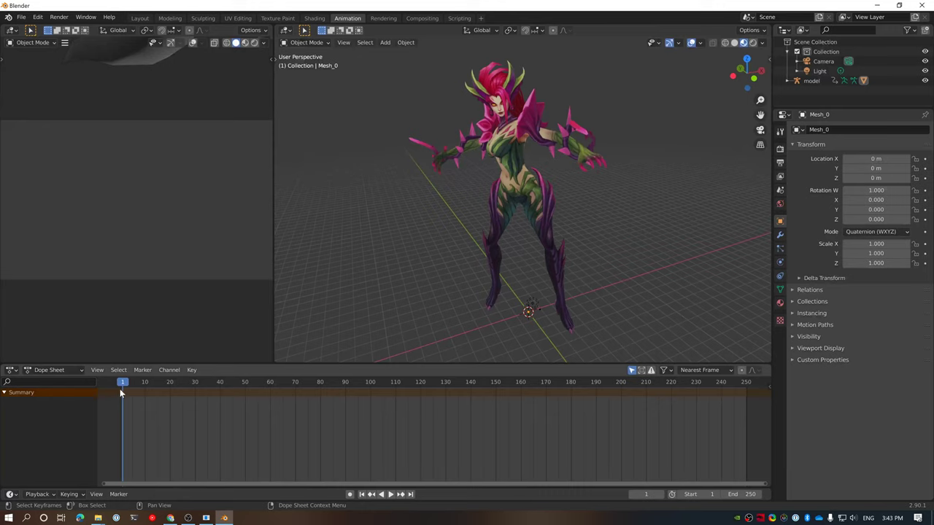
- Play the animation and scrub the timeline back to frame 0
key(space)
drag(232, 382, 121, 371)
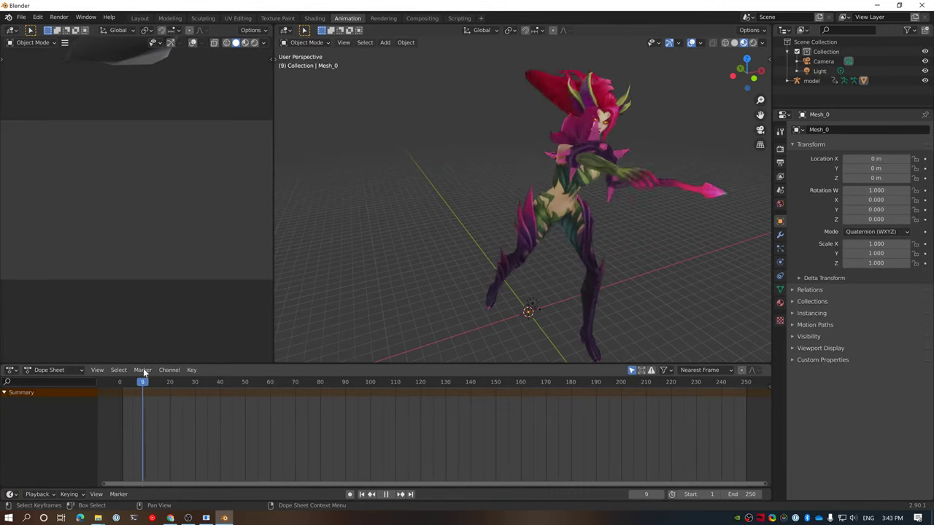
drag(204, 372, 122, 371)
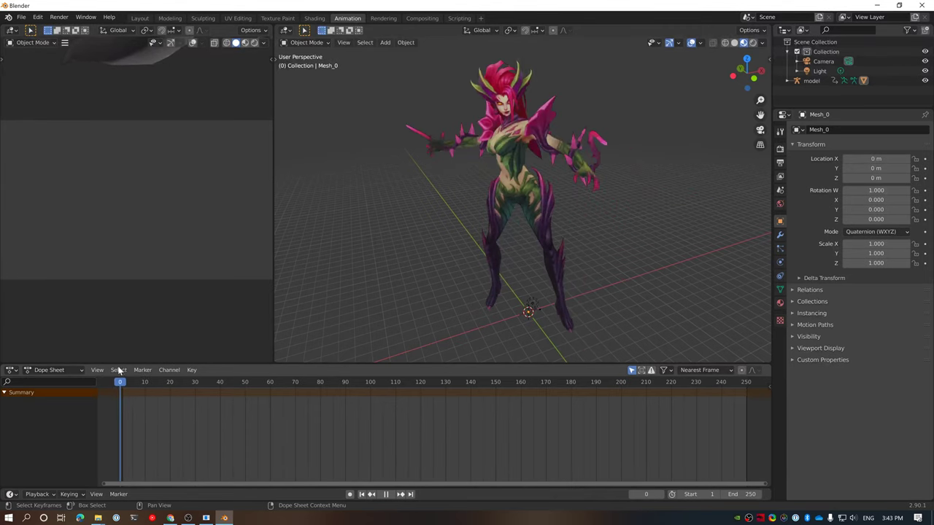
- Stop playback and switch the top-left editor to Nonlinear Animation
key(space)
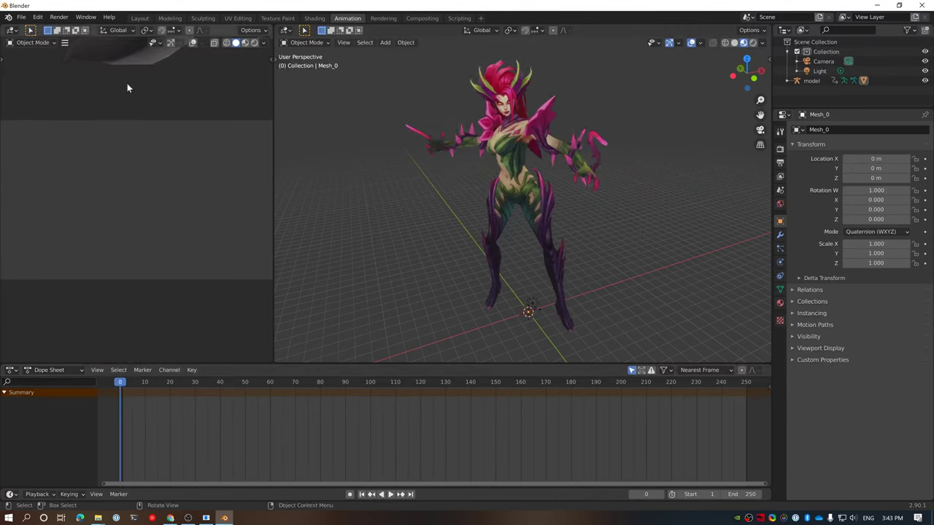
click(11, 30)
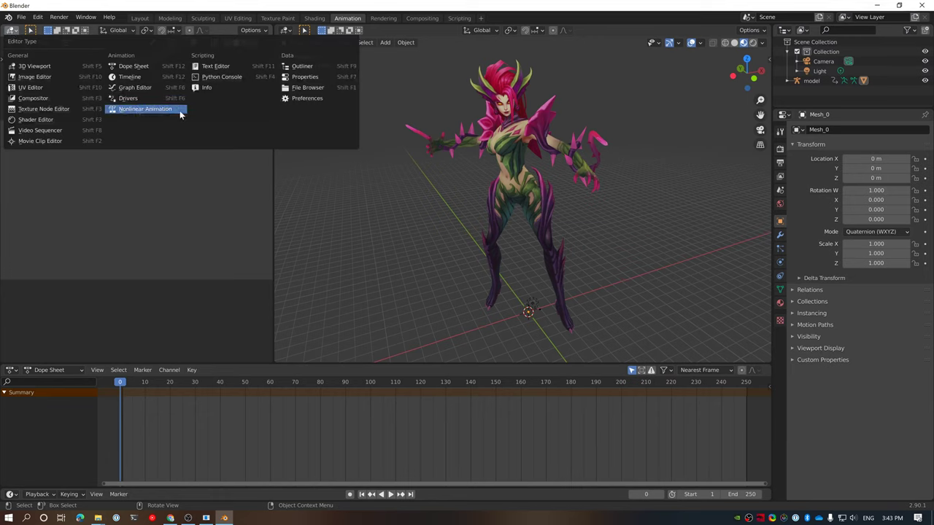
click(139, 110)
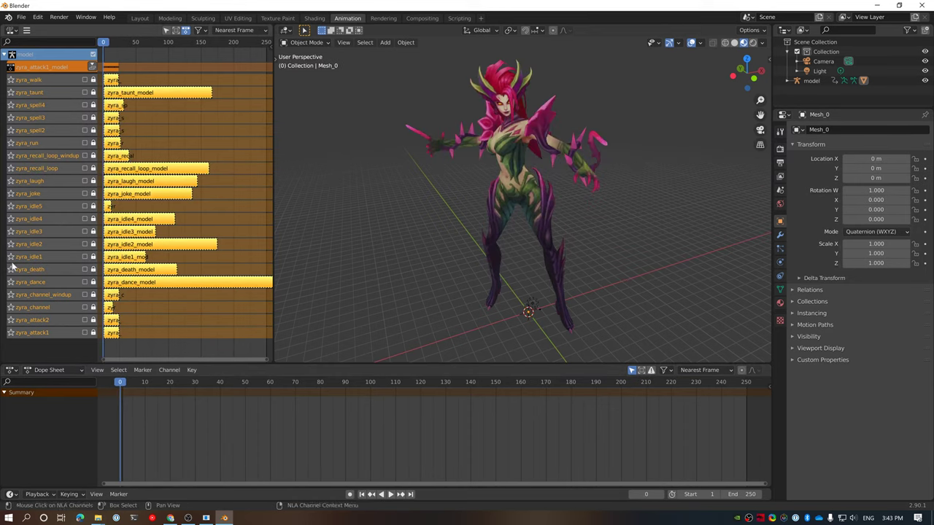
- Solo and scrub zyra_joke, then solo zyra_spell2 and play it, pausing at frame 18
click(11, 194)
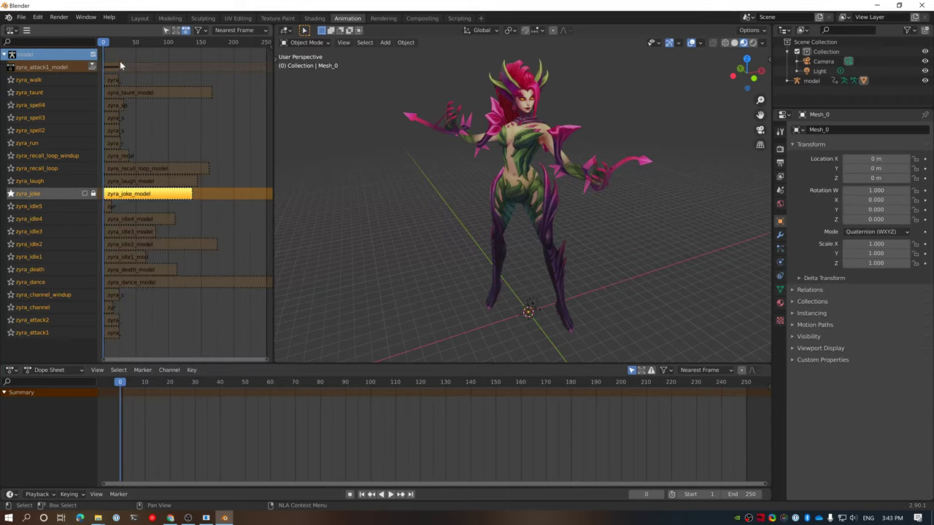
drag(104, 44, 145, 50)
key(Escape)
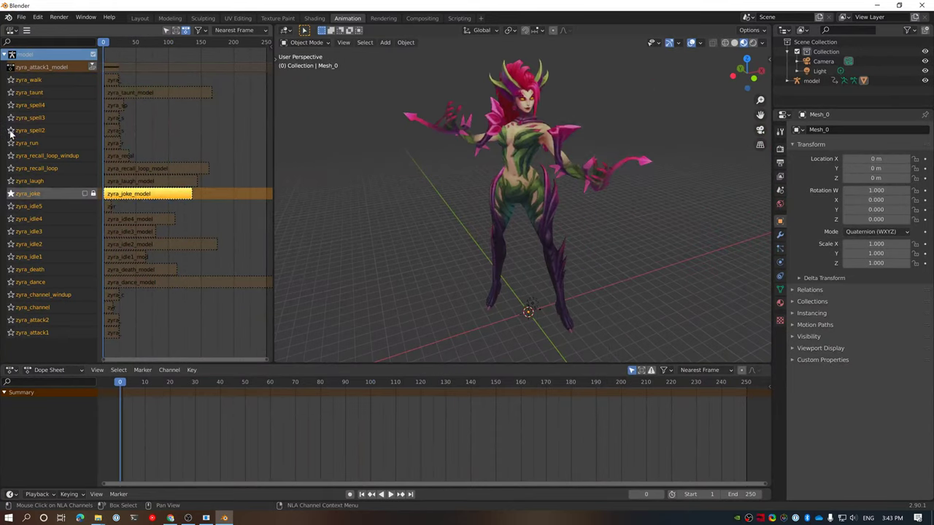
click(10, 132)
key(space)
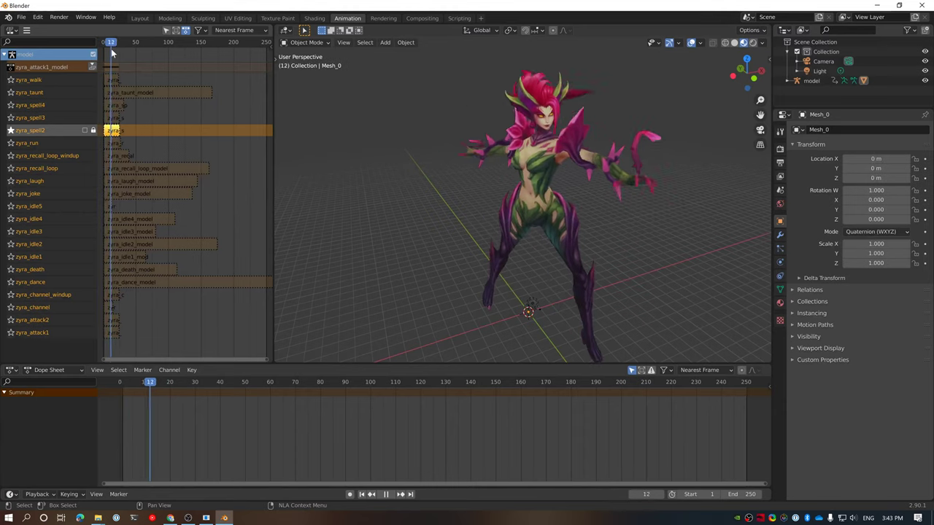
key(space)
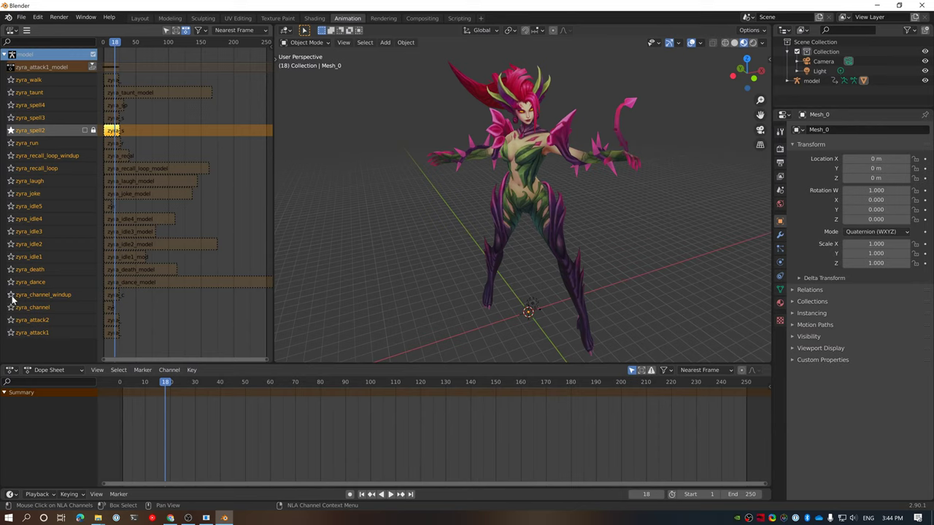
- Orbit and zoom around the Zyra model to inspect its frame-18 zyra_spell2 pose from several angles
middle_drag(605, 219, 517, 210)
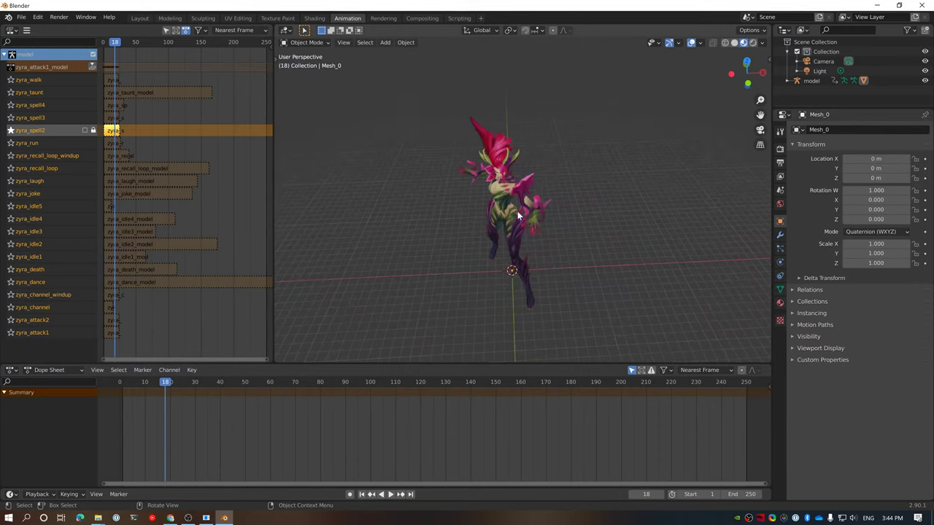
middle_drag(558, 245, 572, 216)
scroll(598, 228, up, 4)
scroll(539, 247, down, 2)
scroll(522, 233, up, 1)
scroll(593, 235, up, 3)
scroll(592, 235, down, 3)
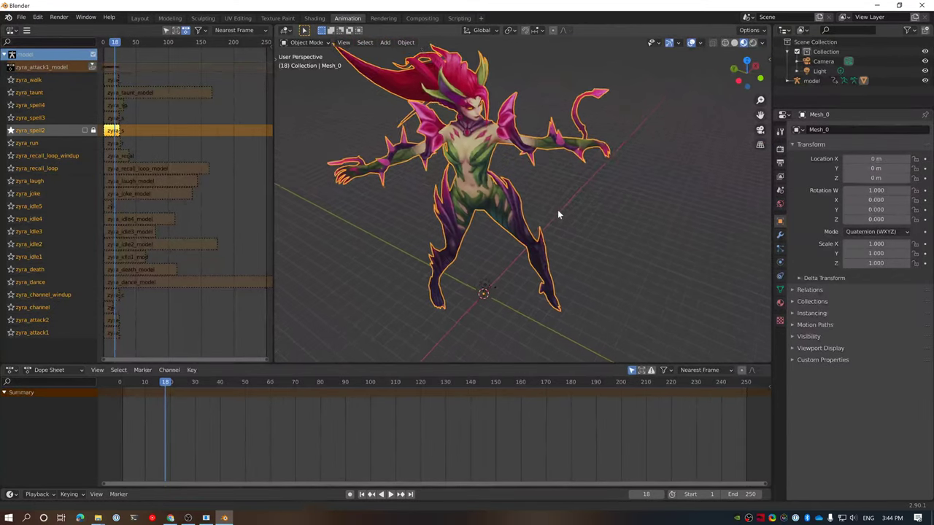
middle_drag(557, 212, 557, 279)
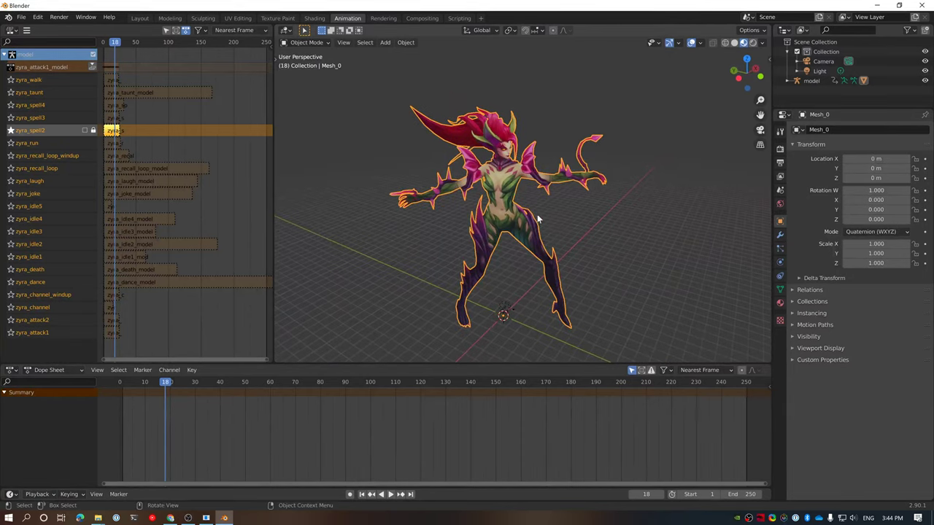
middle_drag(538, 221, 515, 212)
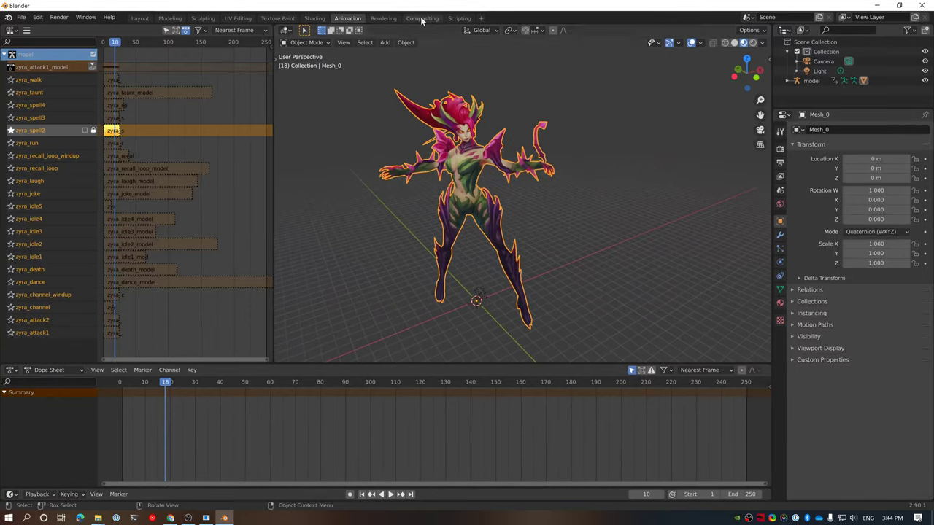
middle_drag(497, 115, 493, 208)
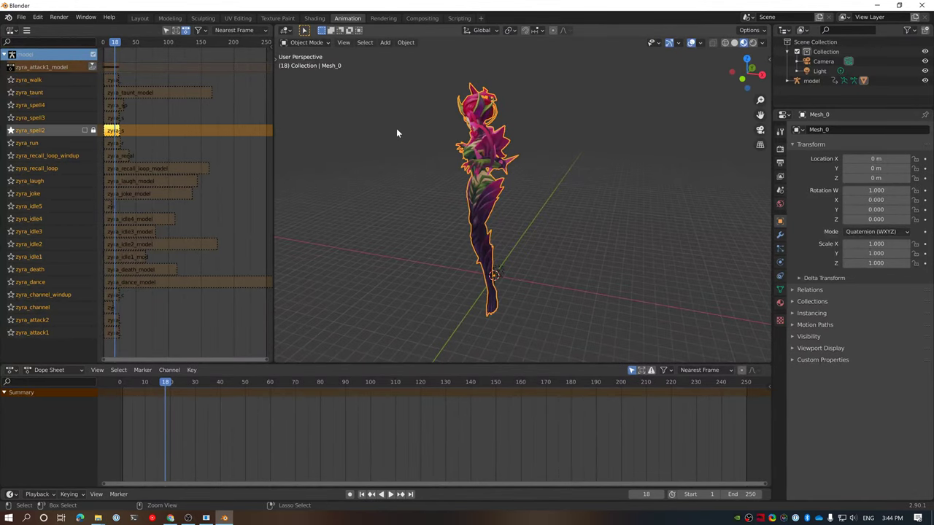
- Bring up the Ctrl+S save dialog, then cancel it without saving the file
key(ctrl+s)
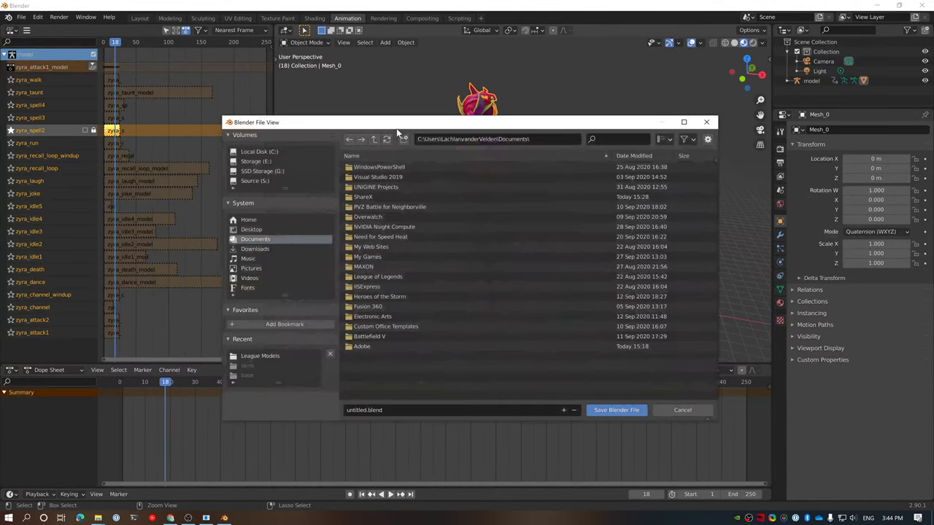
click(364, 409)
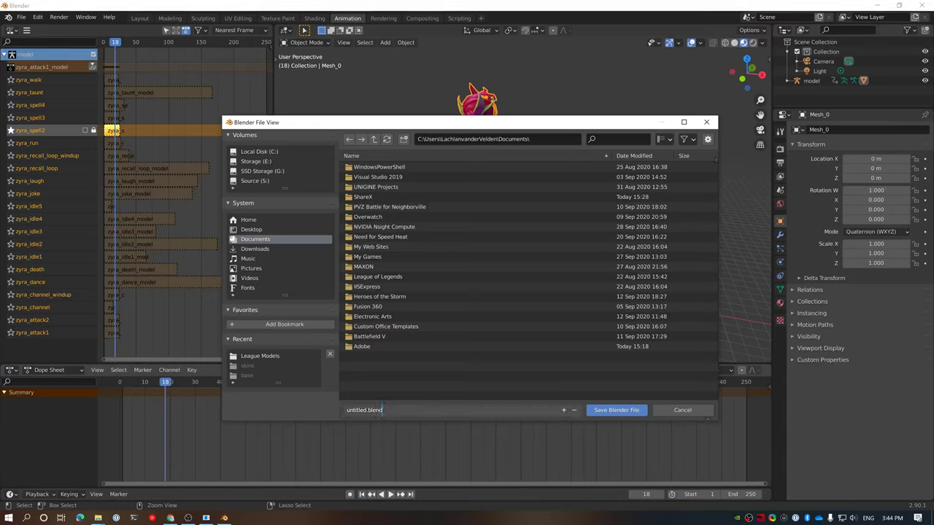
click(682, 409)
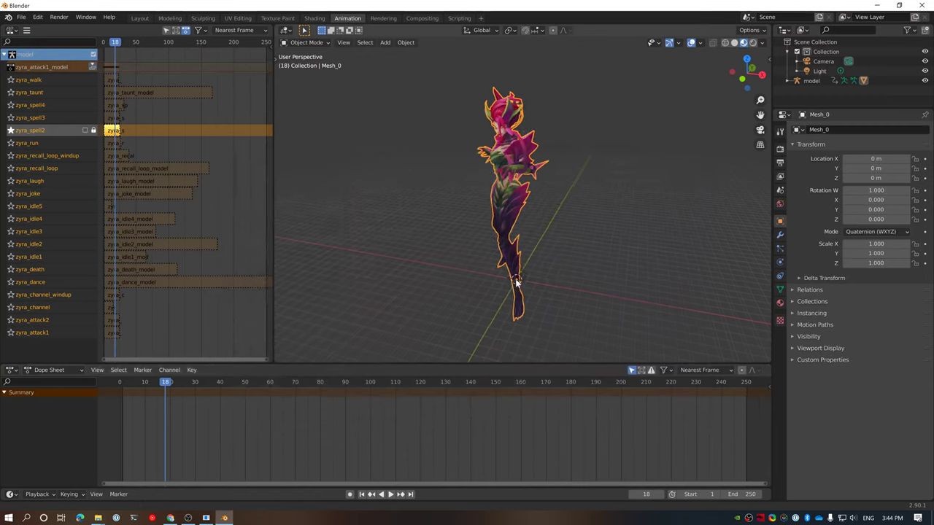
middle_drag(517, 274, 513, 250)
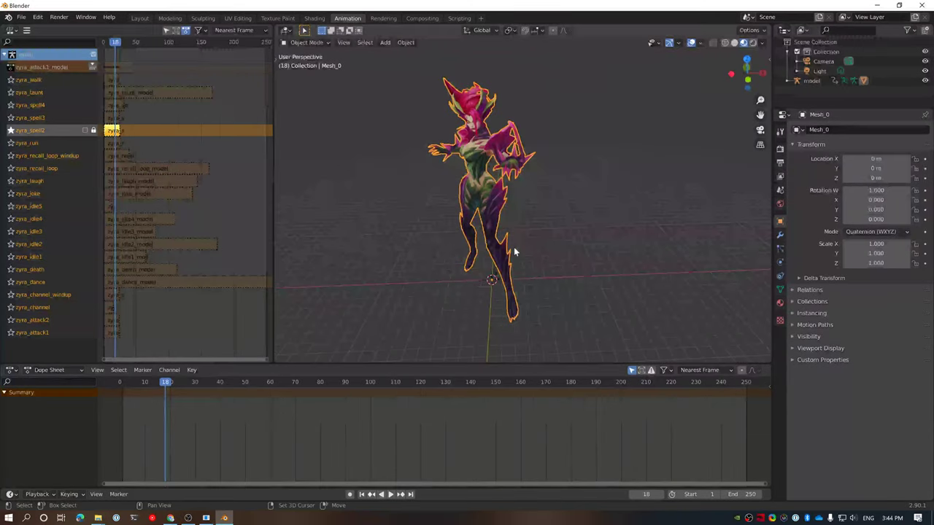
- Quit Blender with Don't Save, then select all five items in the zyra Explorer folder
click(899, 5)
drag(758, 6, 762, 46)
click(902, 41)
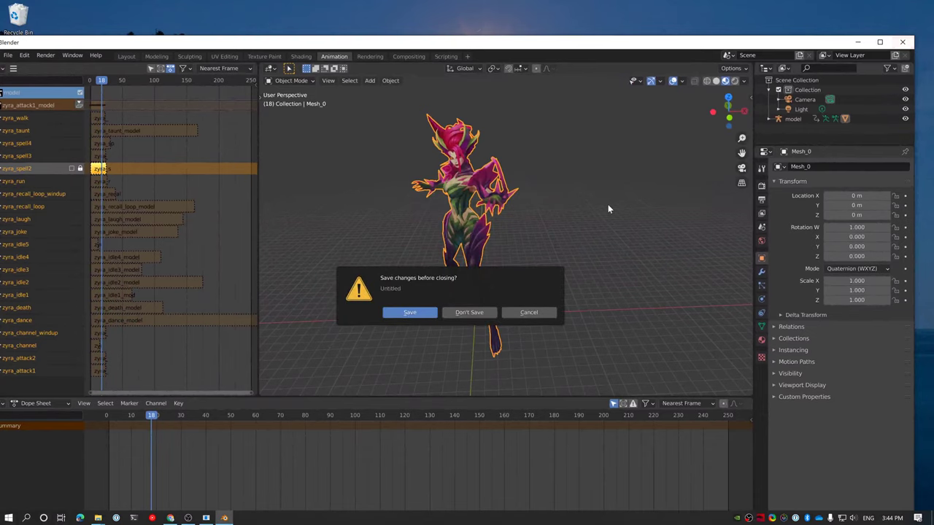
click(469, 312)
drag(673, 130, 508, 131)
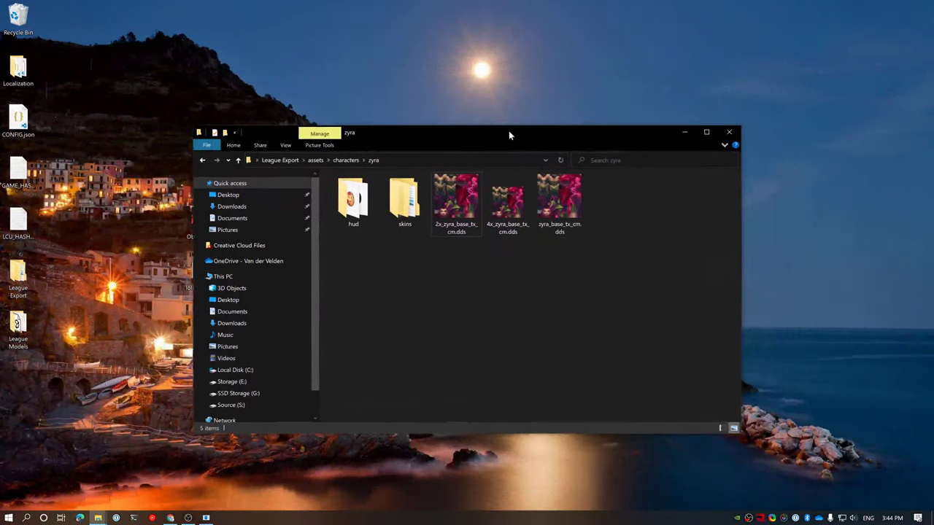
drag(660, 278, 340, 177)
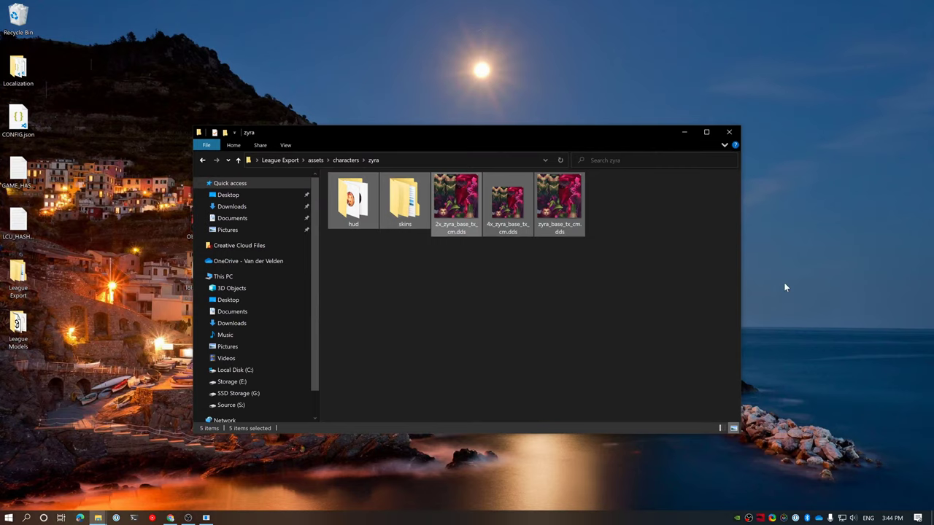